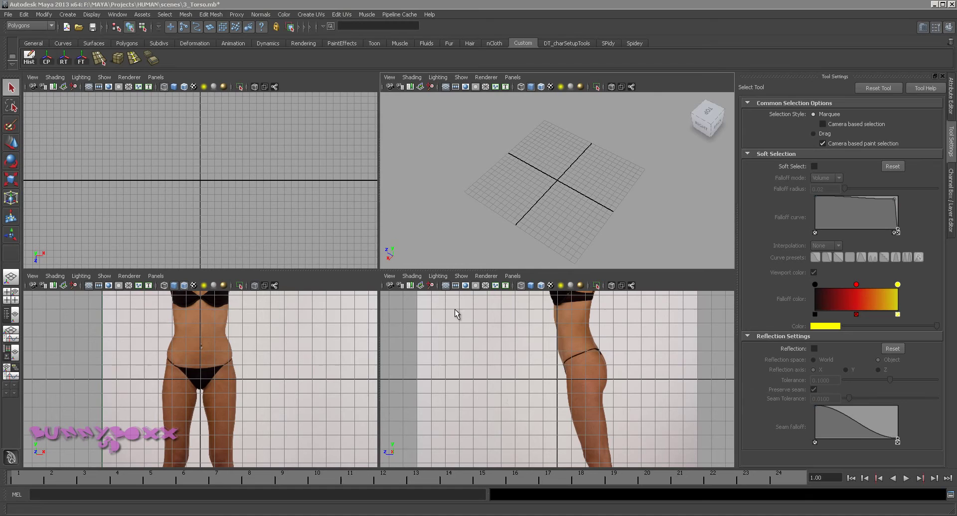
Step: Add the polygon sphere, cube and cylinder commands to the custom shelf and create a polygon cylinder at the origin
left_click(73, 18)
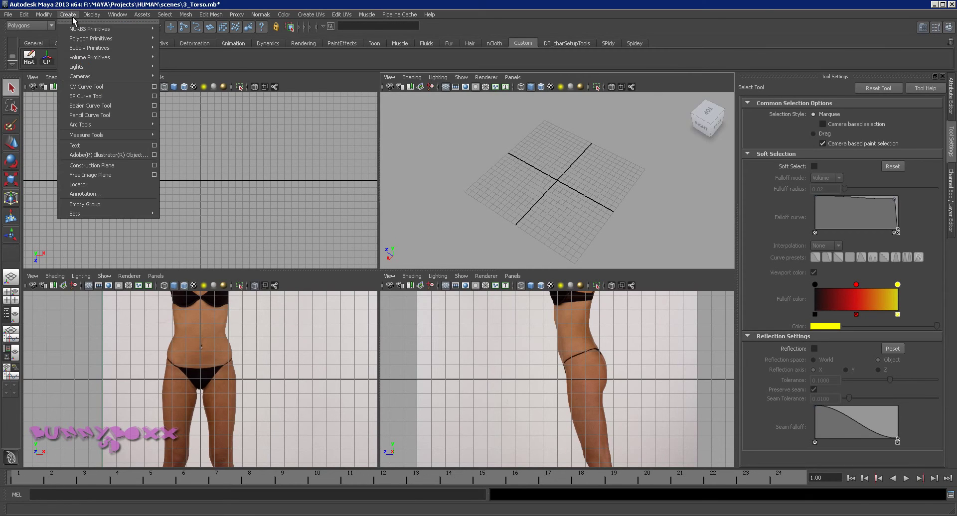
mouse_move(84, 38)
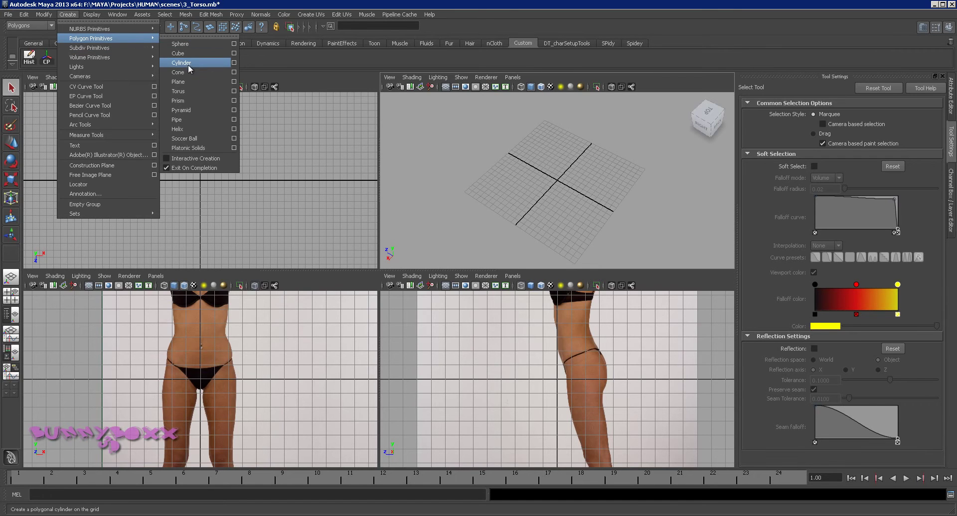
left_click(266, 58)
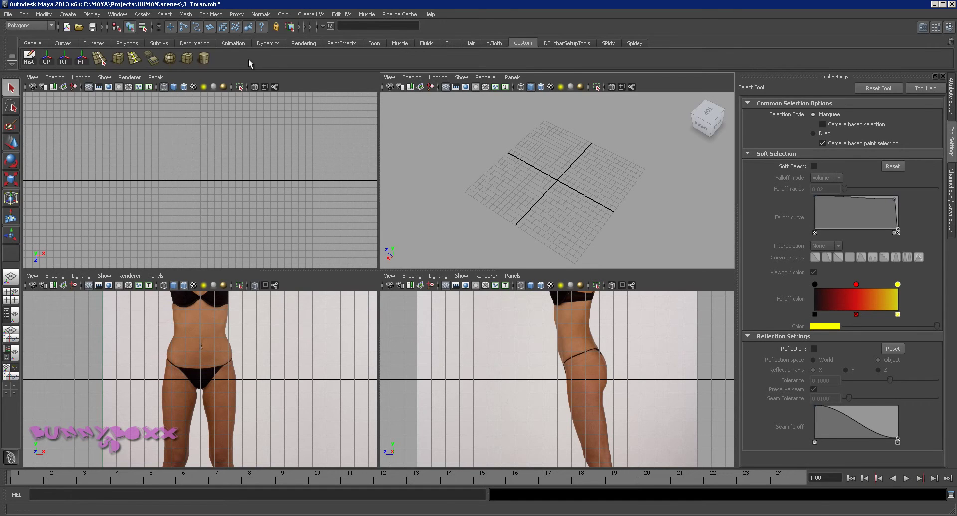
left_click(204, 59)
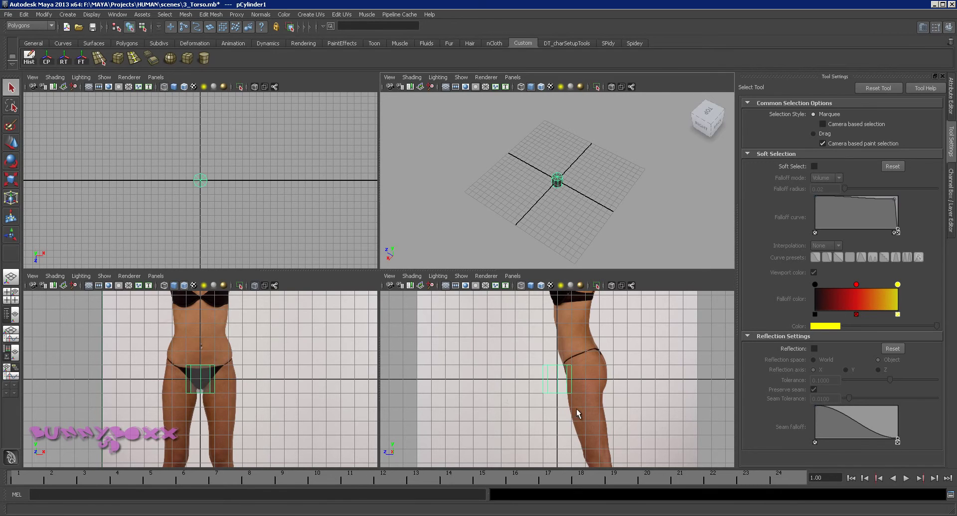
Step: Move the cylinder onto the torso in the side view and scale it to about 1.3, with its height scale about 3.55
left_click(554, 377)
key("w")
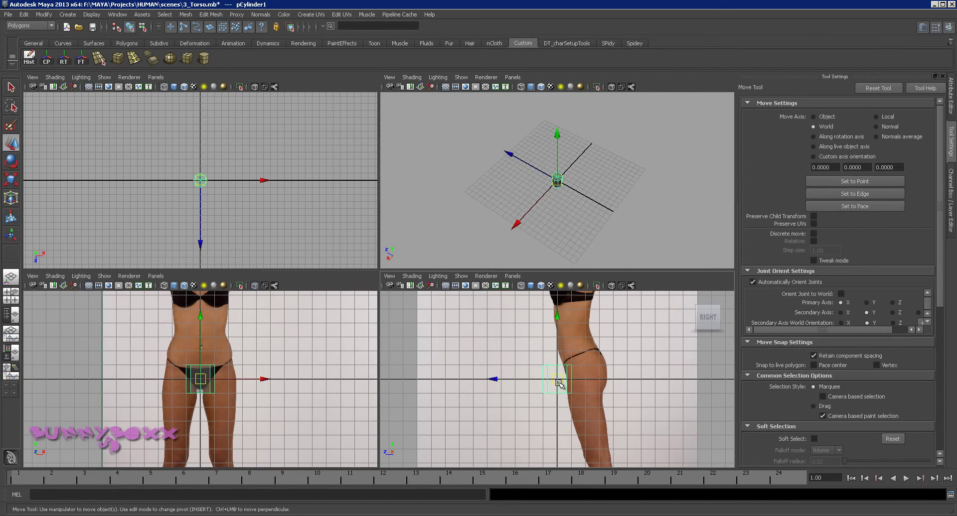
left_click_drag(557, 378, 580, 328)
key("space")
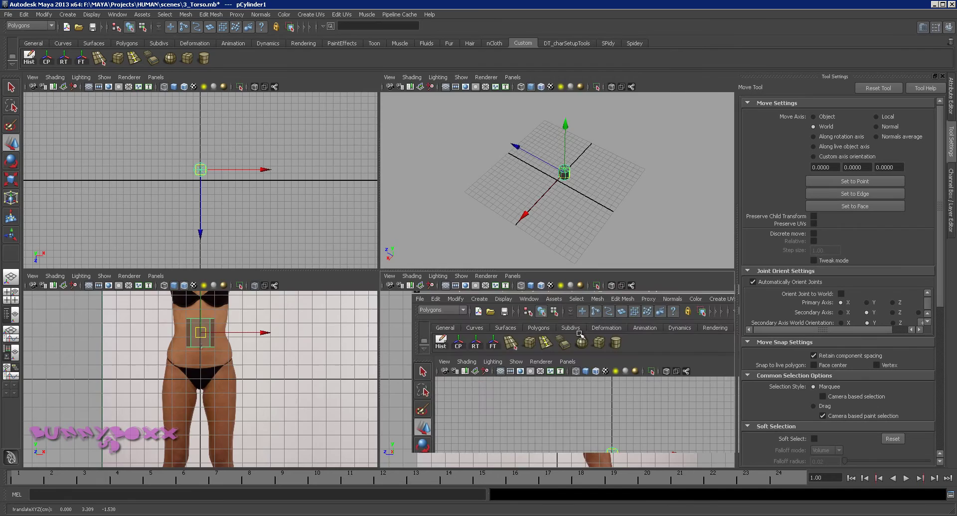
middle_click_drag(486, 207, 482, 414, "alt")
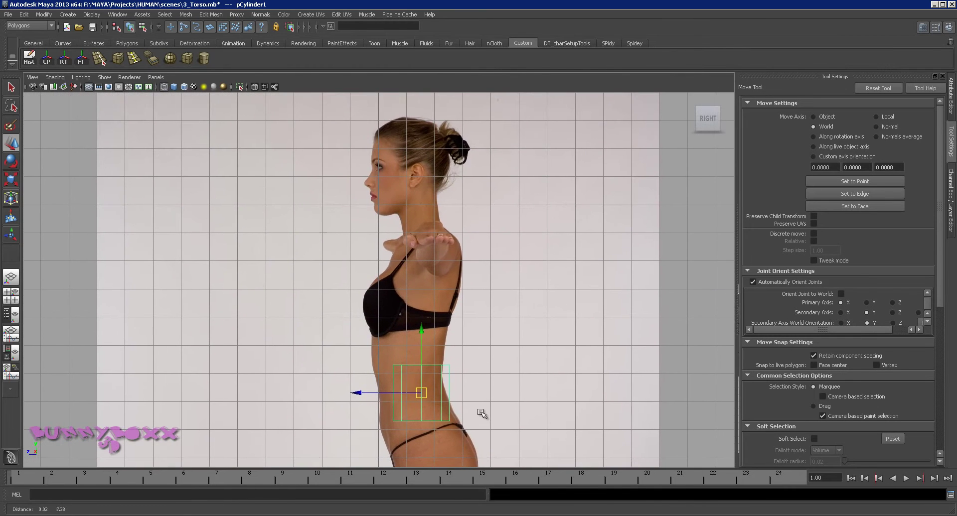
left_click_drag(424, 392, 429, 292)
key("r")
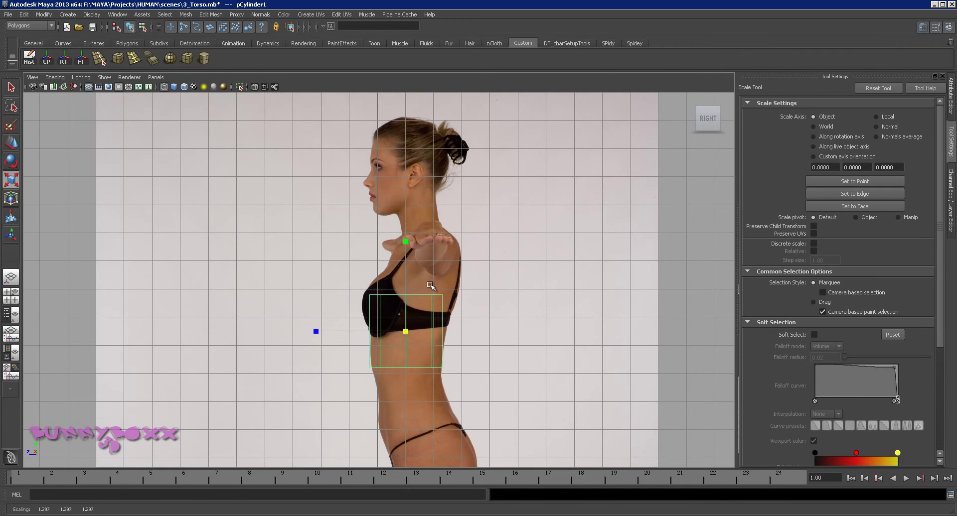
left_click_drag(406, 243, 434, 88)
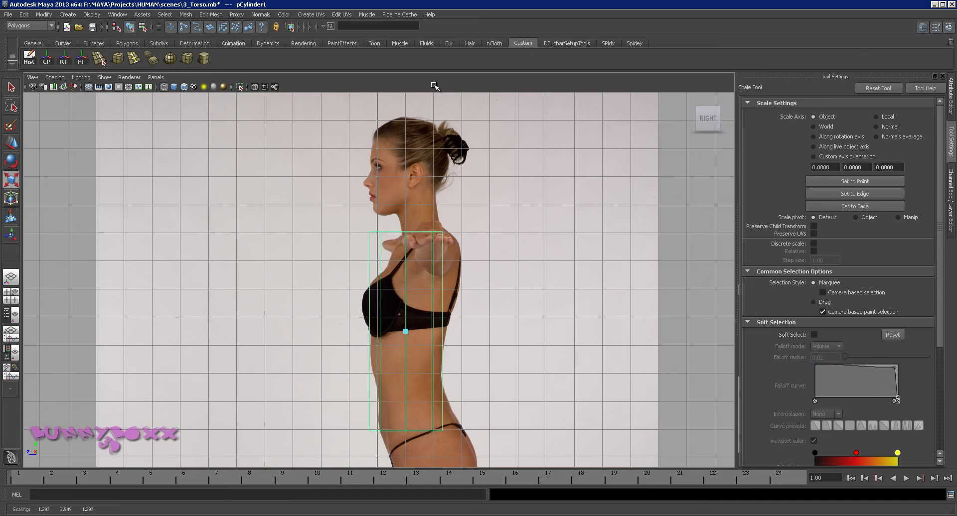
Step: Try to widen the cylinder along X to match the torso's width in the front view, and undo it
key("space")
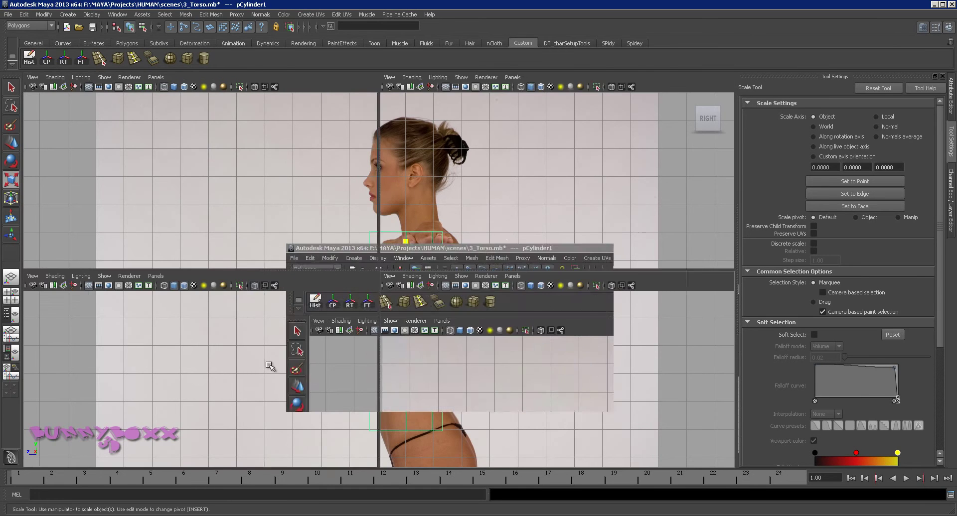
key("space")
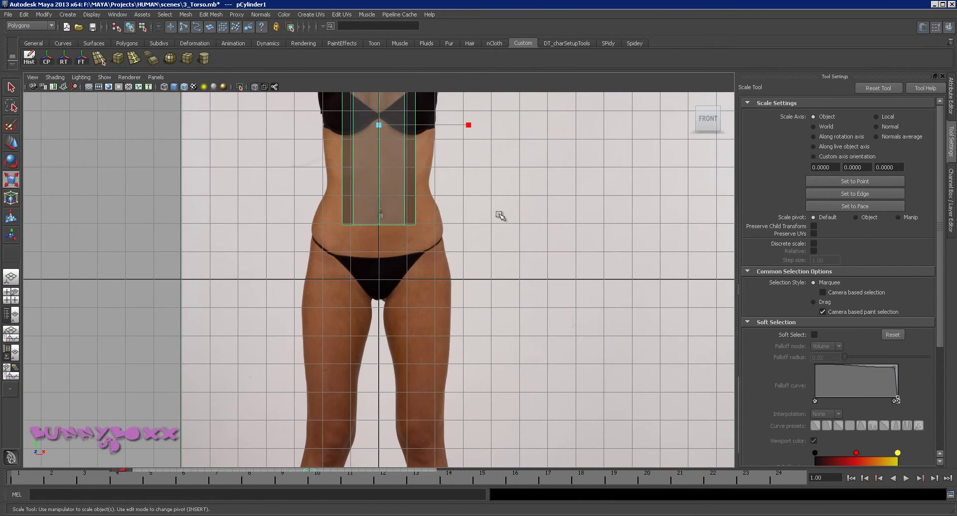
middle_click_drag(490, 244, 472, 412, "alt")
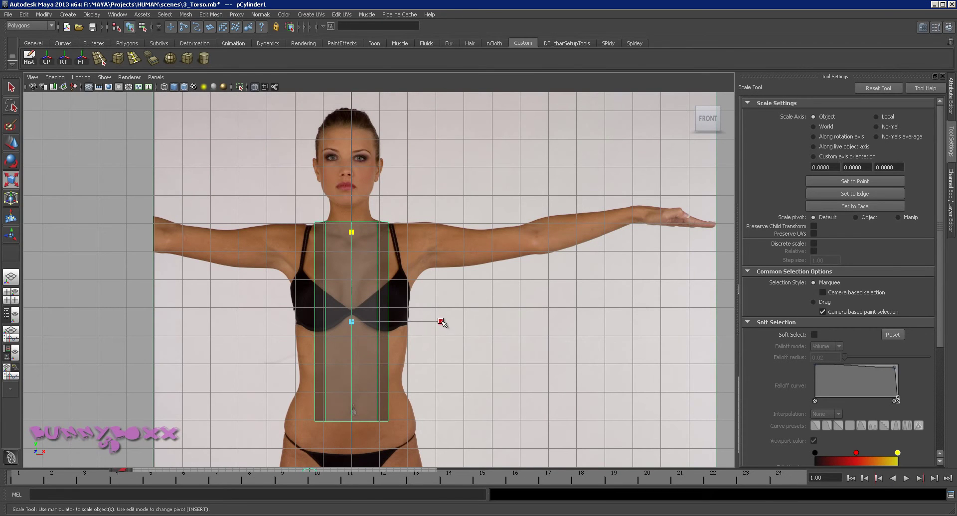
left_click_drag(441, 322, 481, 325)
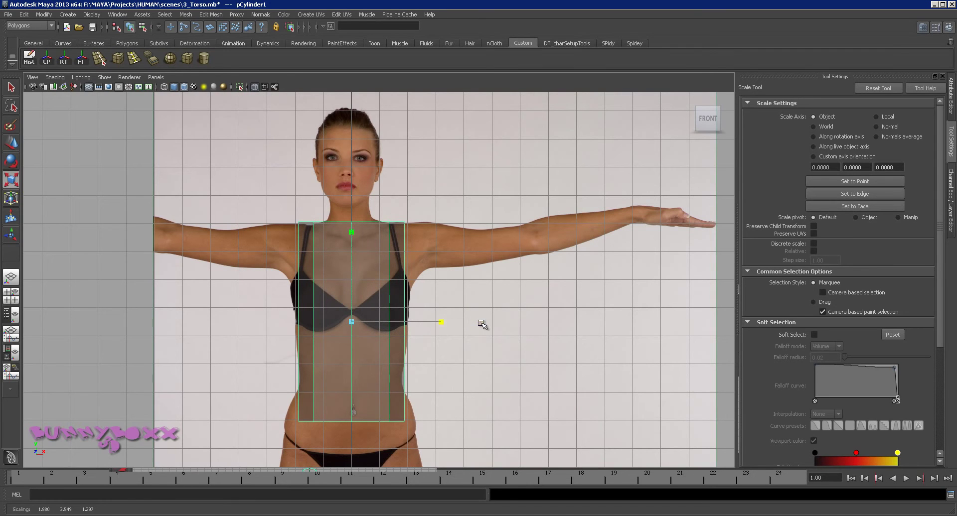
key("ctrl+z")
Step: Set the cylinder's height subdivisions to 4 while checking it against the side view
key("space")
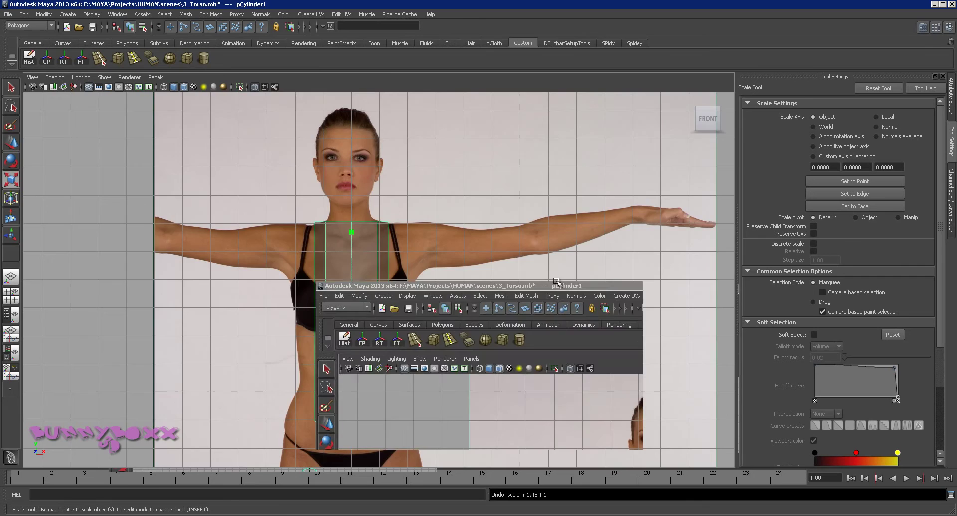
key("space")
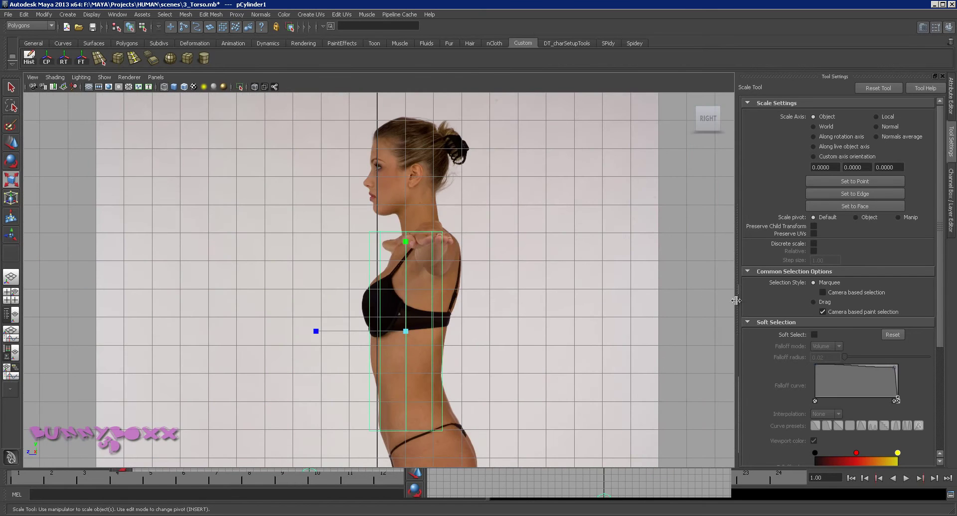
left_click(952, 177)
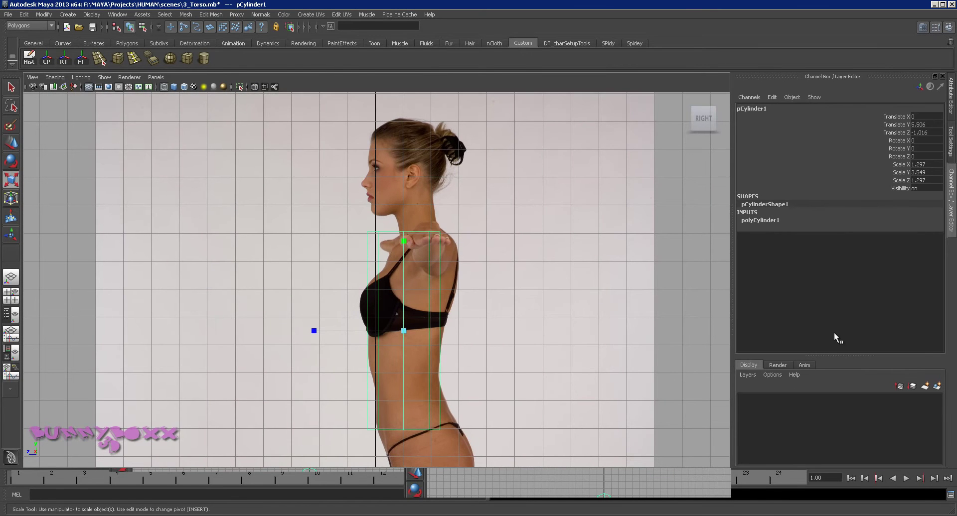
left_click(758, 220)
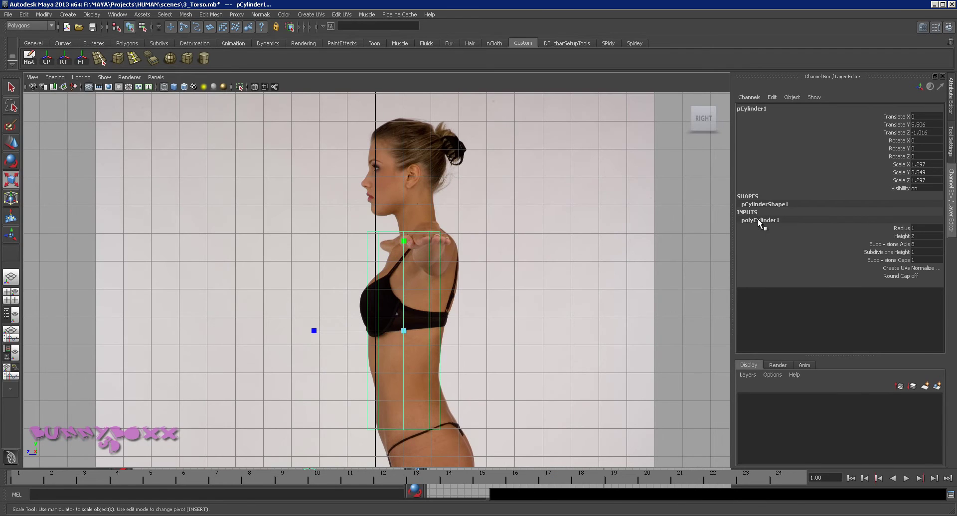
left_click(902, 253)
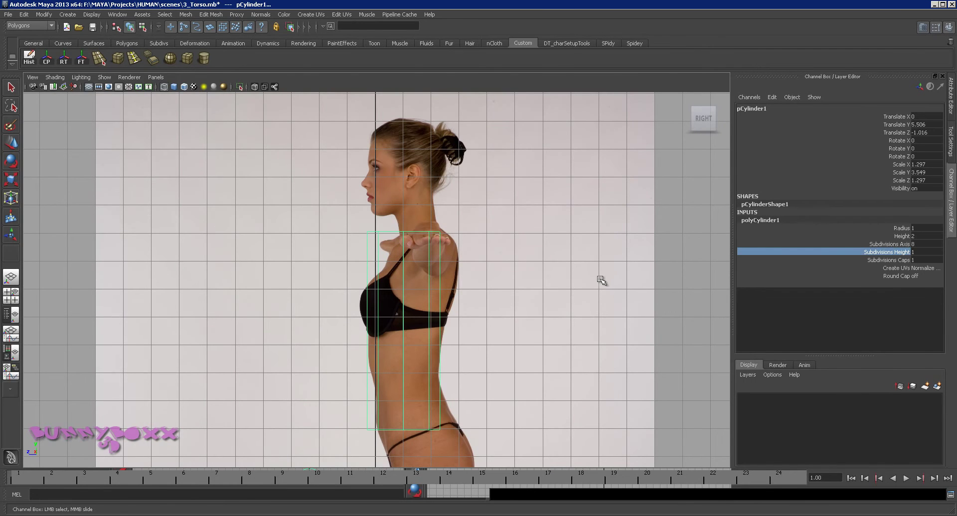
middle_click_drag(623, 278, 619, 280)
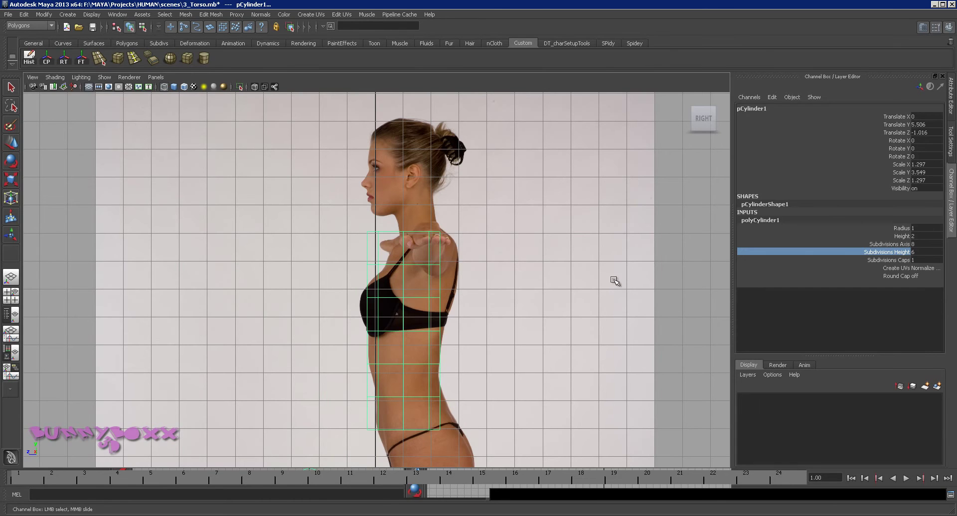
middle_click_drag(632, 274, 628, 274)
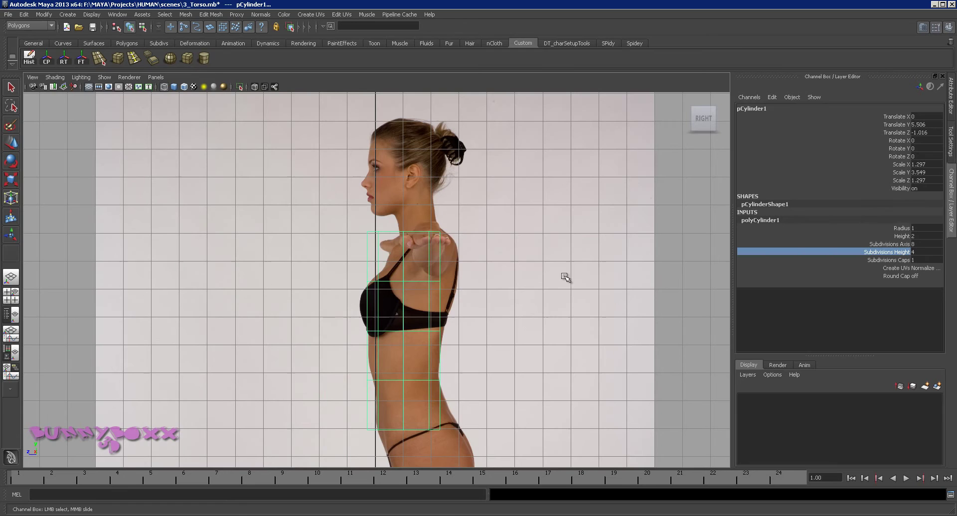
Step: Scale the cylinder along X to about 1.78 in the front view to match the torso's width
key("space")
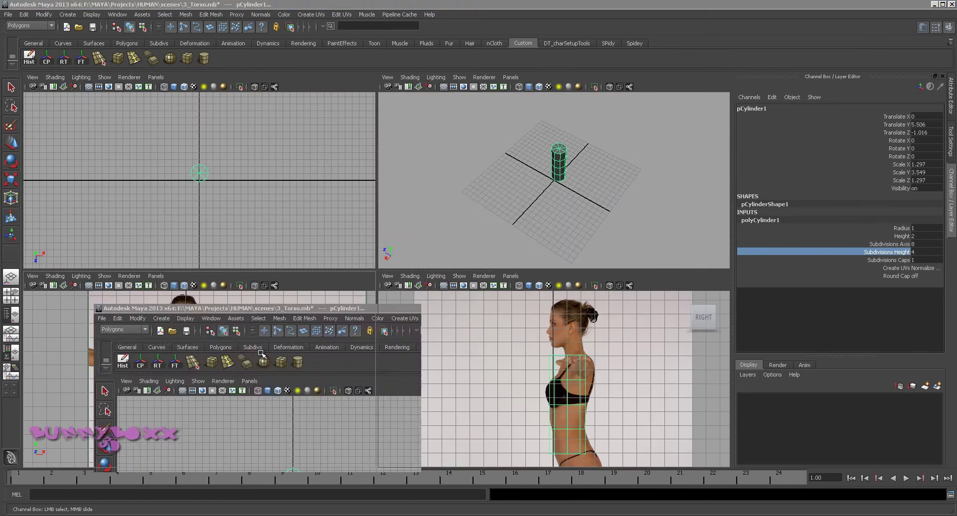
key("space")
key("w")
key("e")
key("r")
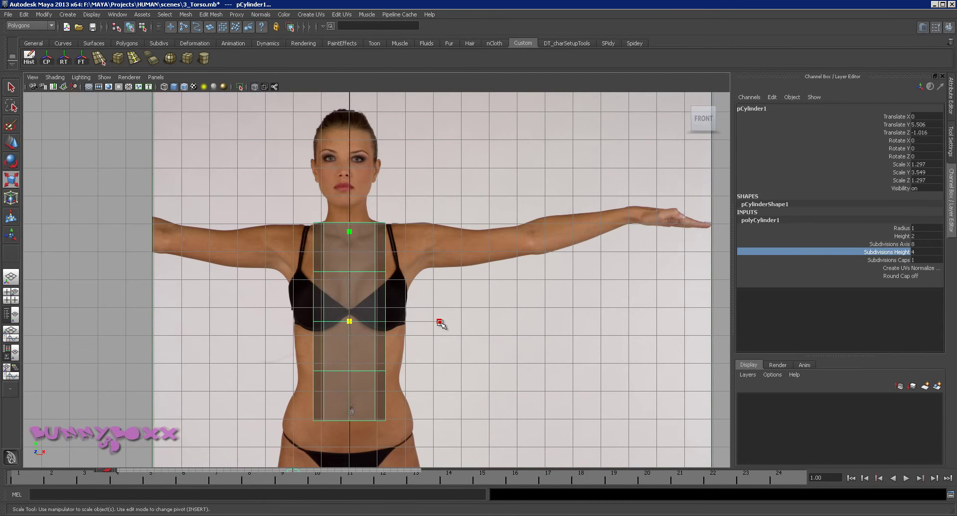
left_click_drag(439, 321, 474, 322)
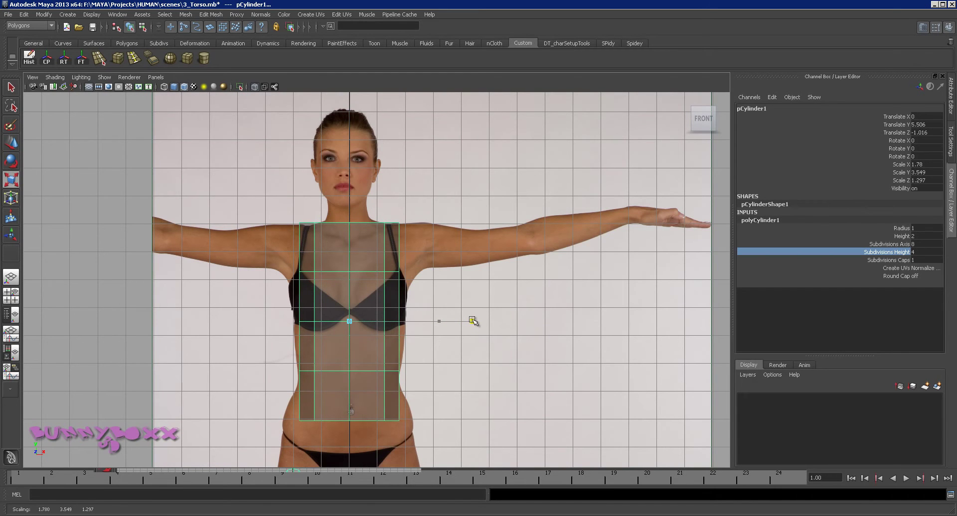
Step: Edit the cylinder's vertices in the side view and move the second row from the top backward to meet the upper back
key("space")
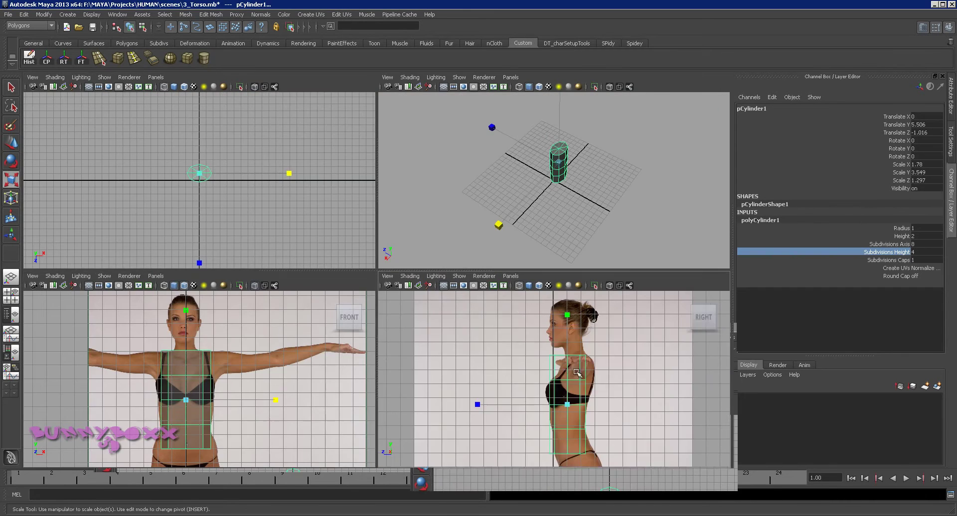
key("space")
right_click_drag(481, 237, 463, 239)
scroll(448, 249, "up", 3)
left_click_drag(331, 191, 507, 248)
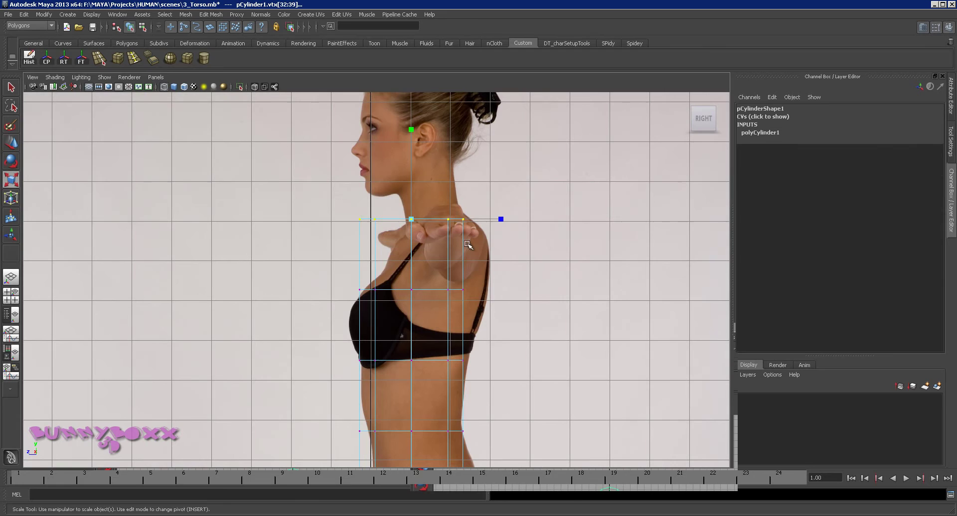
left_click_drag(349, 280, 518, 323)
key("w")
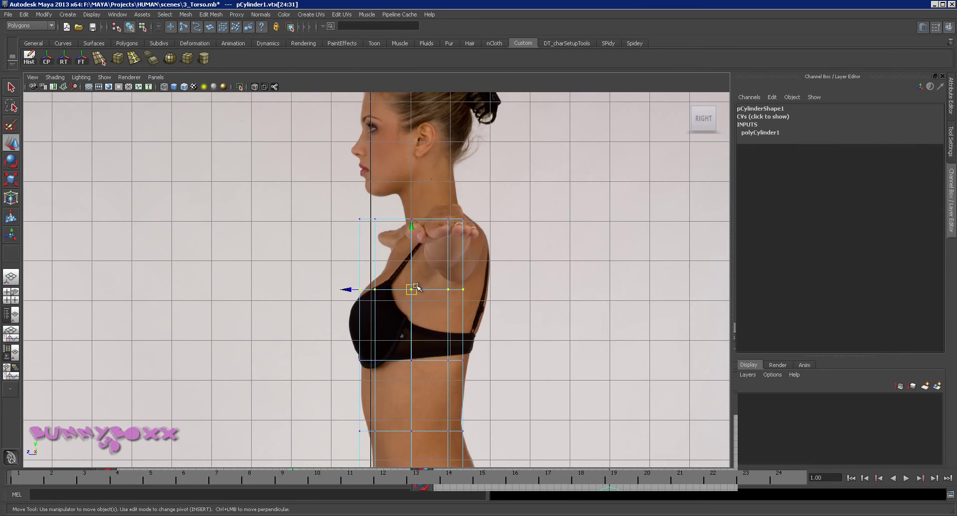
left_click_drag(347, 289, 363, 289)
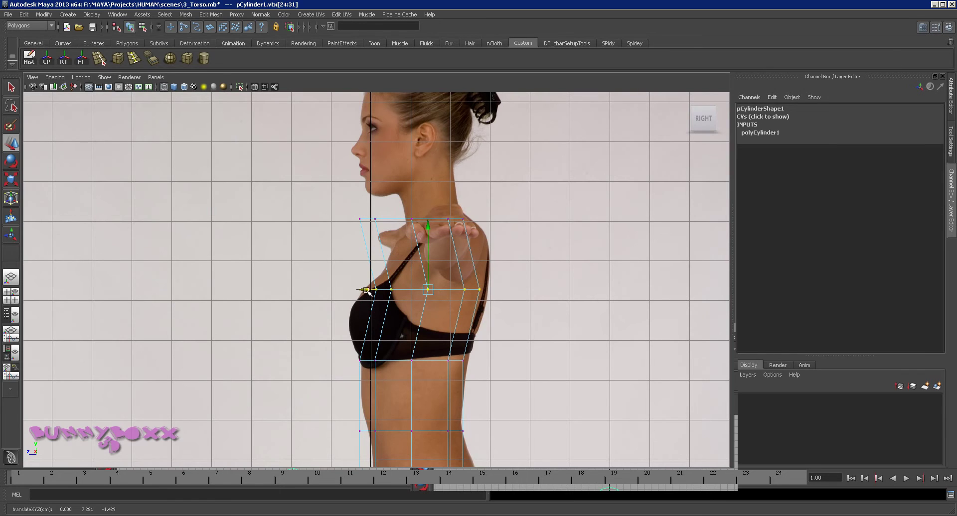
left_click_drag(366, 290, 369, 290)
Step: Scale the second vertex row from the top by about 1.03 and shift it back to about Z -1.53
key("r")
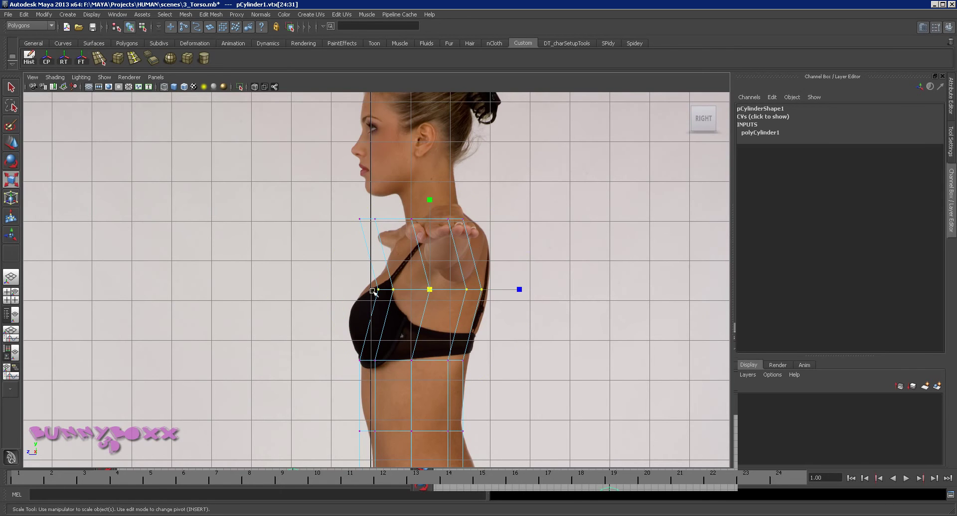
left_click_drag(430, 289, 432, 290)
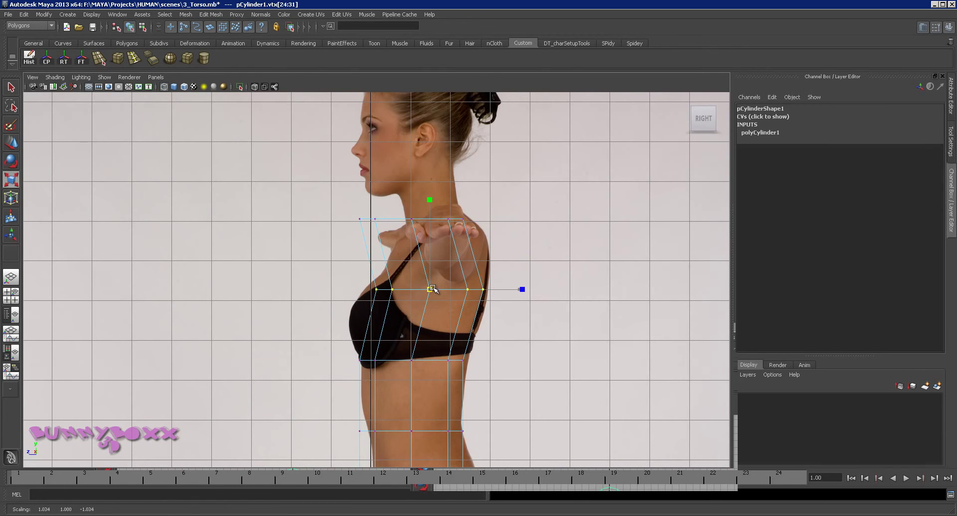
key("w")
left_click_drag(369, 292, 371, 293)
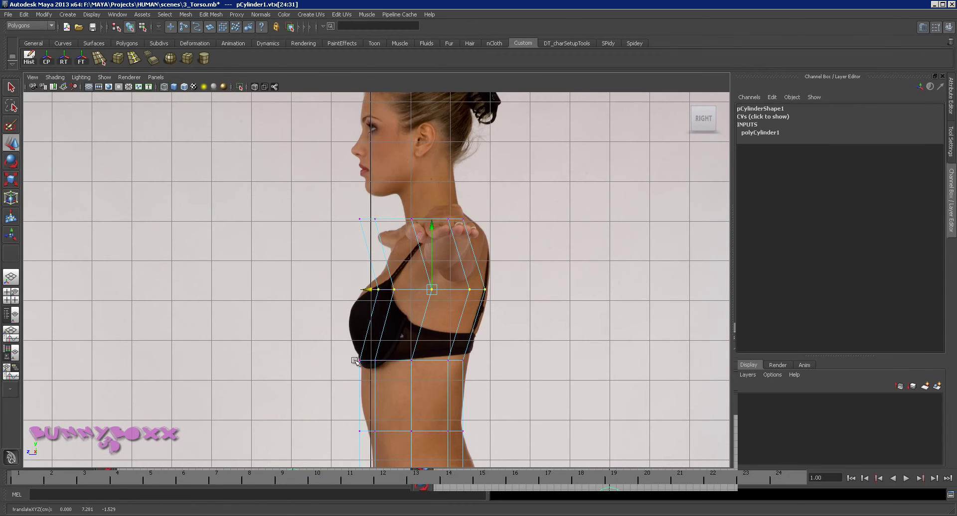
Step: Scale the middle vertex row below the bust by about 0.97 and move it backward to about Z -1.13
left_click_drag(321, 342, 483, 386)
key("e")
key("r")
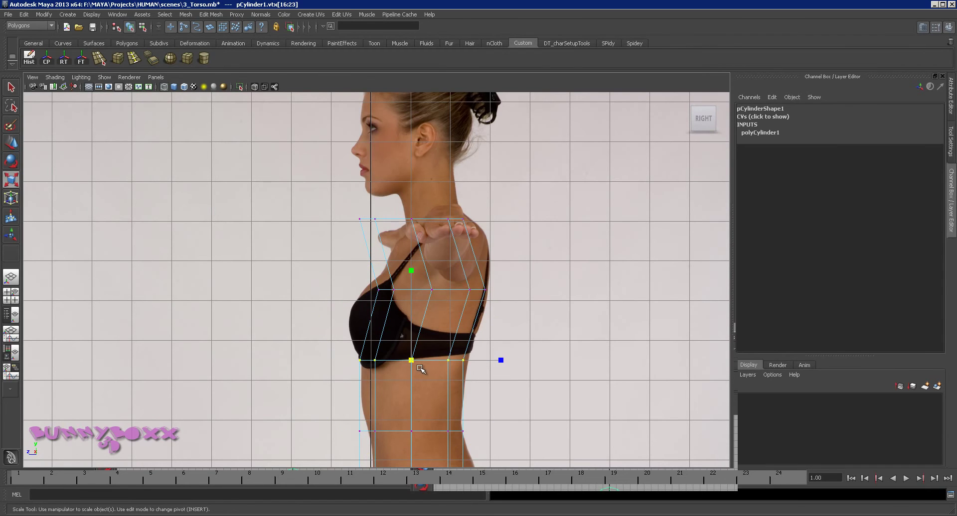
left_click_drag(411, 361, 410, 365)
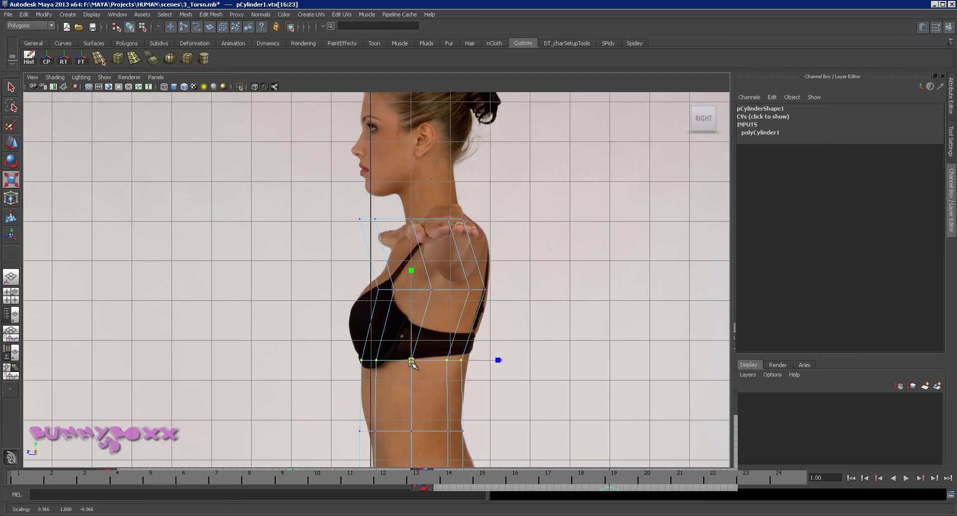
key("w")
left_click_drag(346, 360, 350, 360)
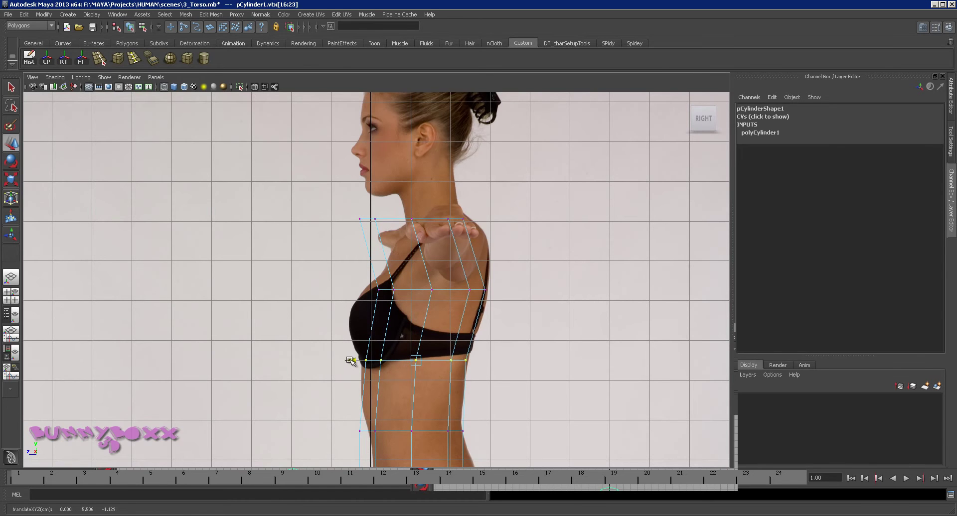
Step: Move the cylinder's top vertex row backward to about Z -1.55 to line up with the shoulders in the side view
left_click_drag(333, 197, 474, 234)
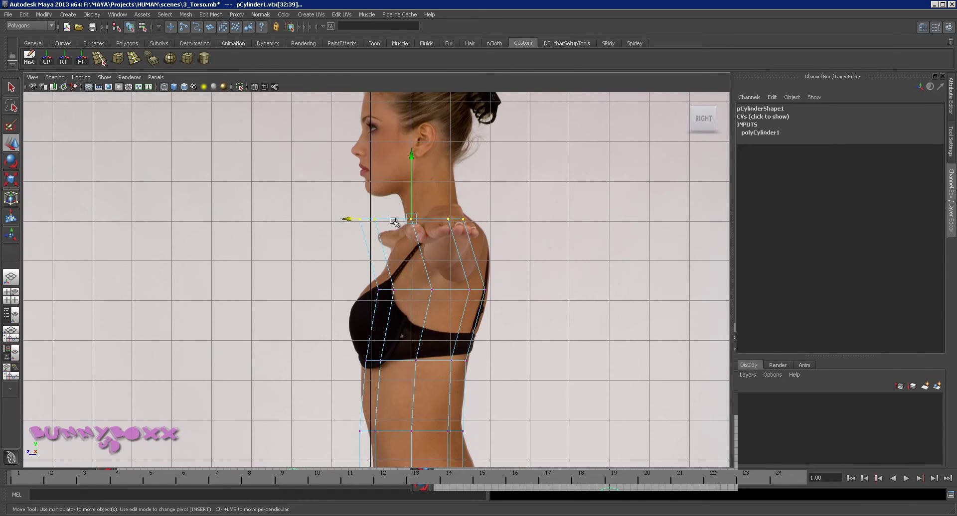
middle_click_drag(343, 218, 364, 219)
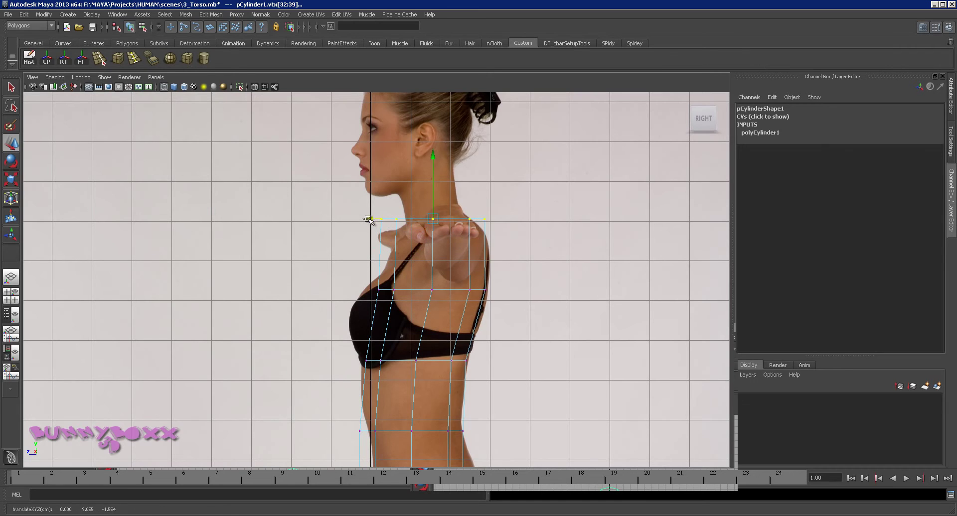
Step: Scale down the cylinder's top vertex row and move it backward to about Z -1.79 beneath the neck
key("r")
middle_click_drag(432, 222, 379, 223)
key("w")
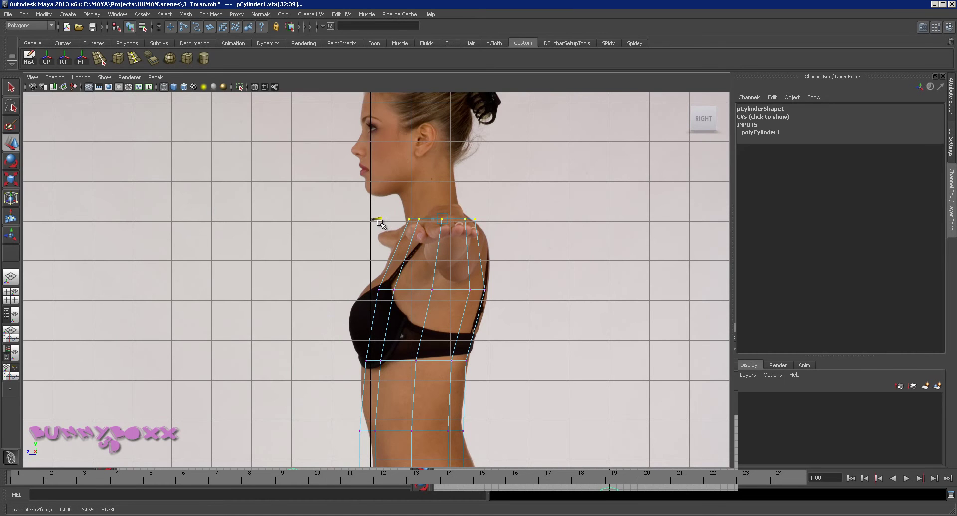
Step: Tilt the waist vertex row upward toward the back and scale it by about 0.89
middle_click_drag(504, 346, 503, 231, "alt")
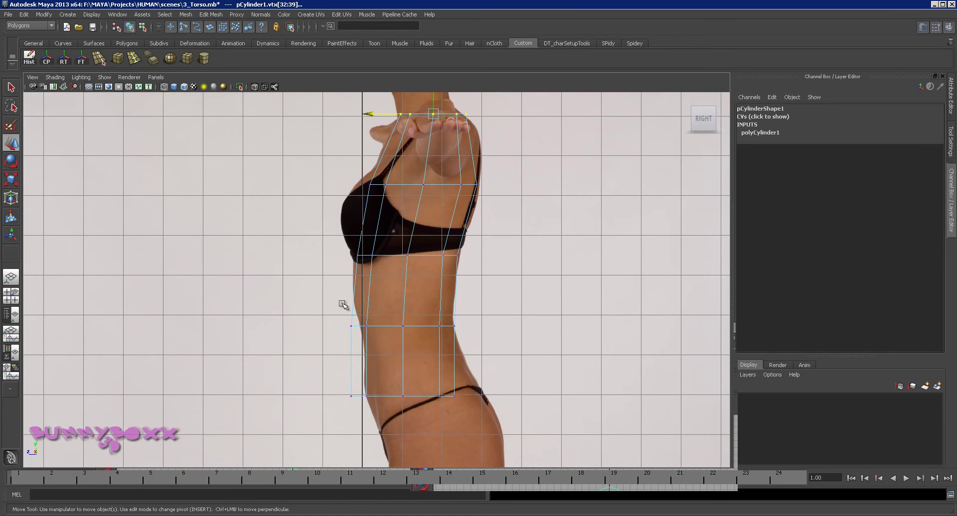
left_click_drag(343, 305, 468, 339)
key("r")
key("e")
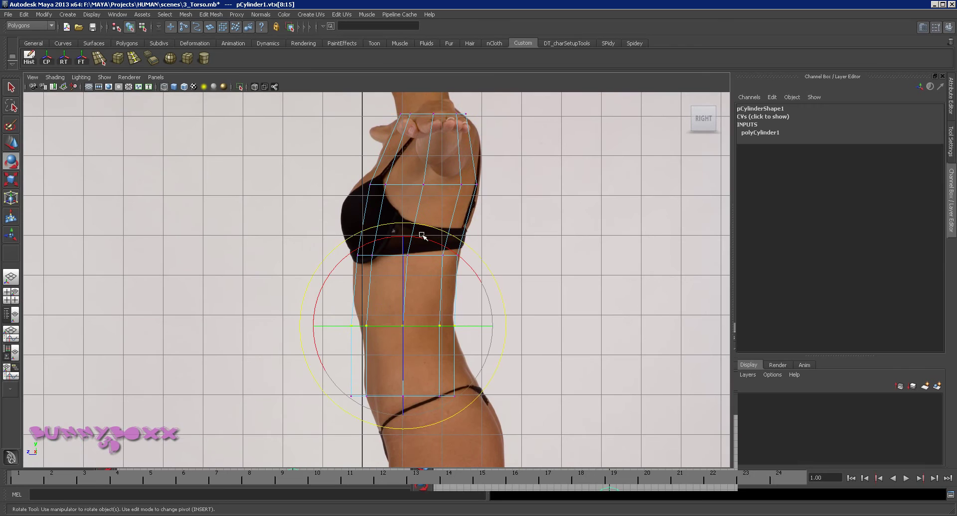
left_click_drag(422, 236, 421, 235)
key("r")
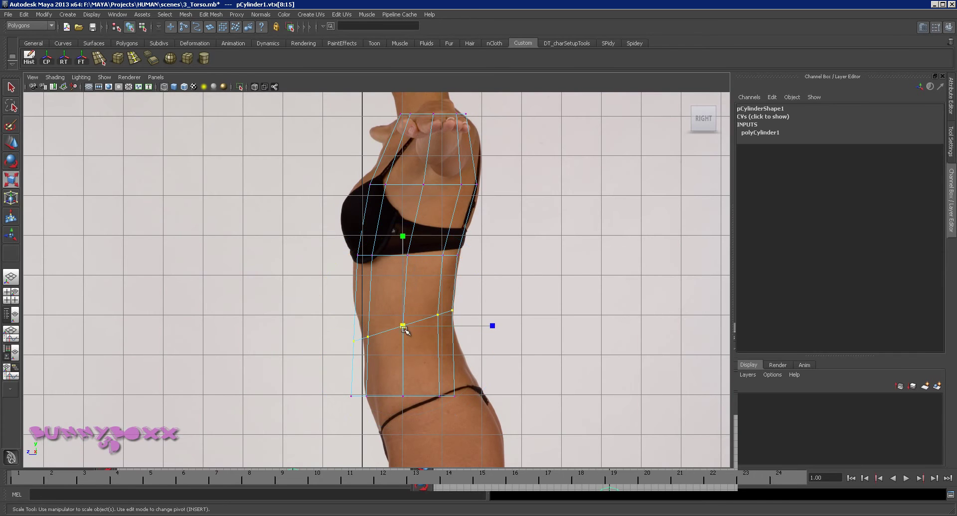
left_click_drag(401, 326, 394, 334)
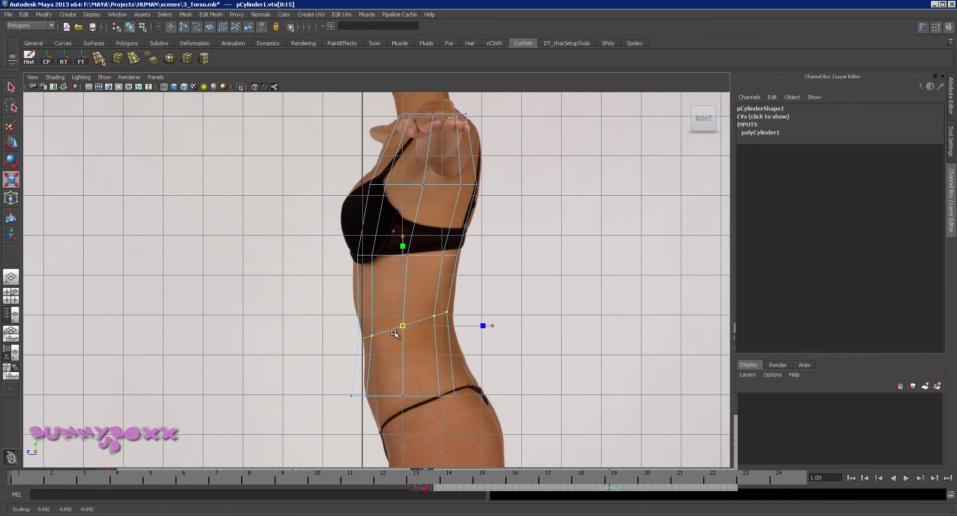
Step: Raise the waist vertex row slightly and move it backward to about Z -1.13 to match the waist outline
key("w")
left_click_drag(403, 262, 403, 260)
left_click_drag(342, 325, 347, 325)
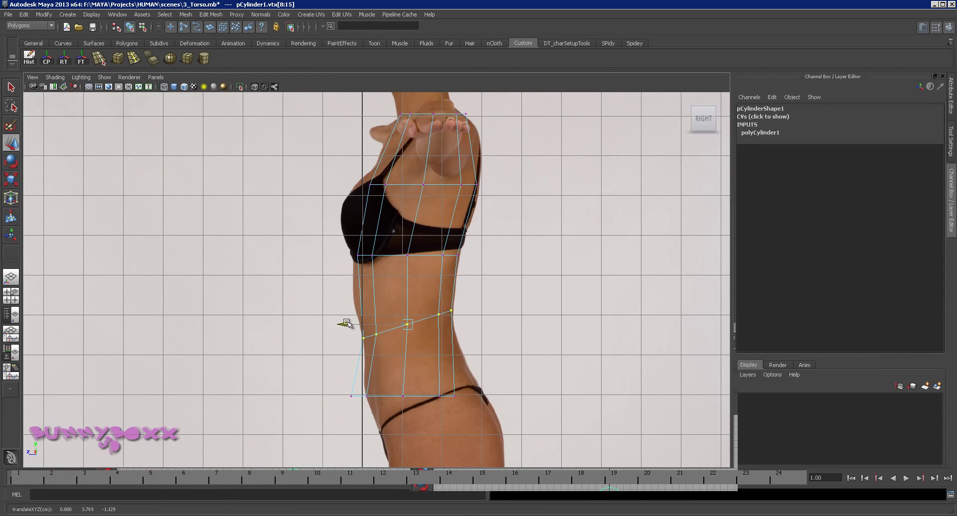
Step: Tilt the bottom vertex row upward toward the back along the hip line and move it backward to about Z -1.46
left_click_drag(324, 382, 503, 428)
key("r")
key("e")
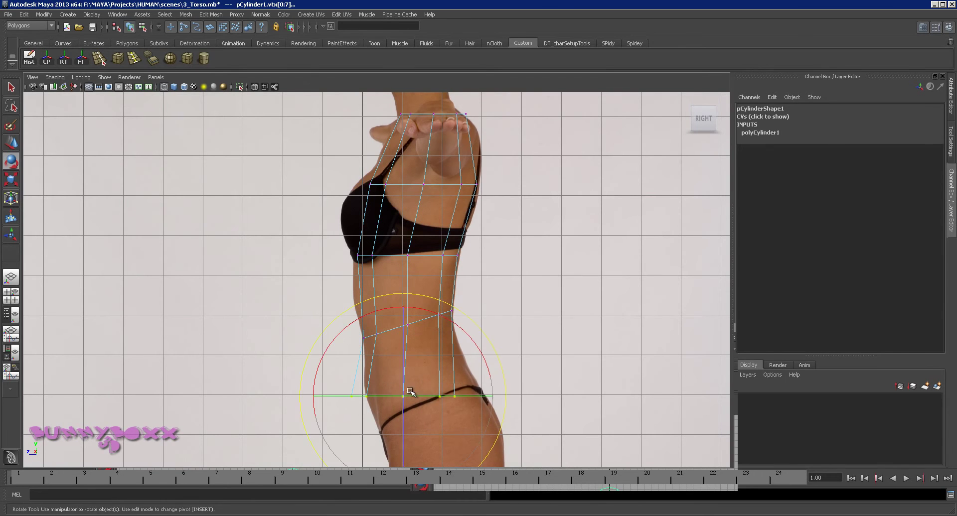
left_click_drag(437, 316, 416, 308)
key("w")
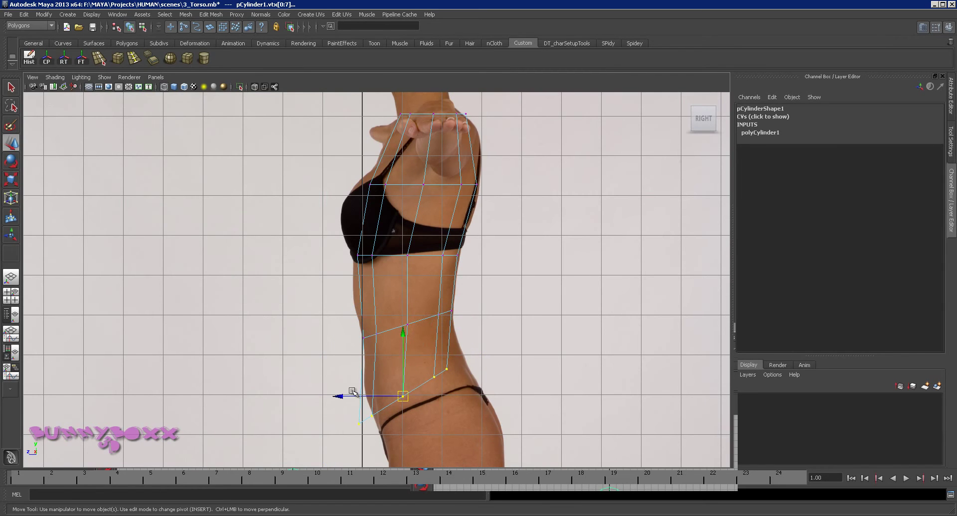
left_click_drag(341, 396, 358, 395)
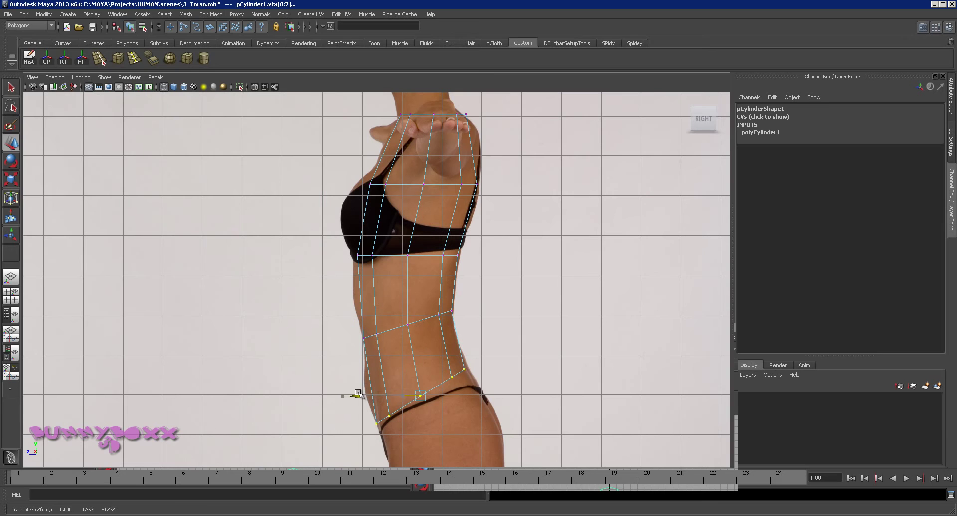
key("e")
left_click_drag(452, 313, 446, 328)
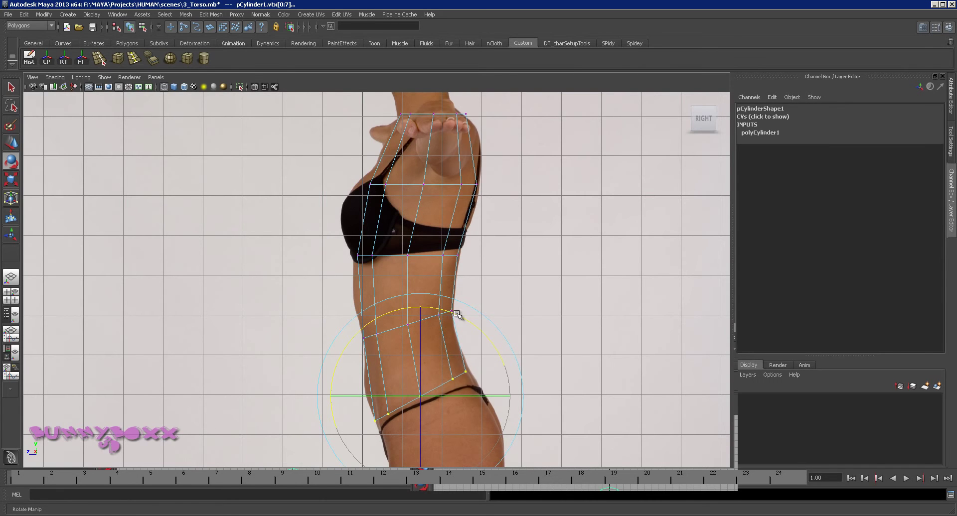
Step: Rotate the top vertex row so it slopes upward from the chest side toward the back of the neck
middle_click_drag(495, 244, 485, 304, "alt")
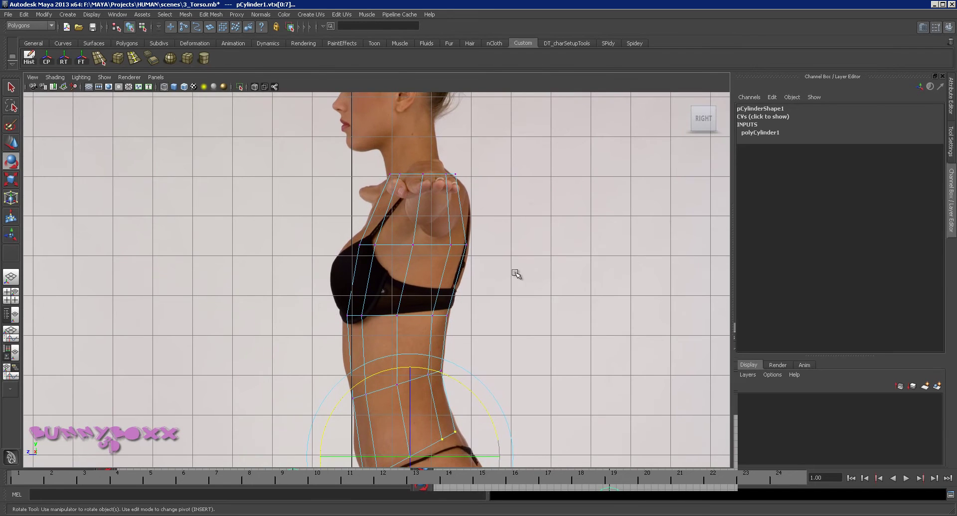
middle_click_drag(514, 273, 510, 305, "alt")
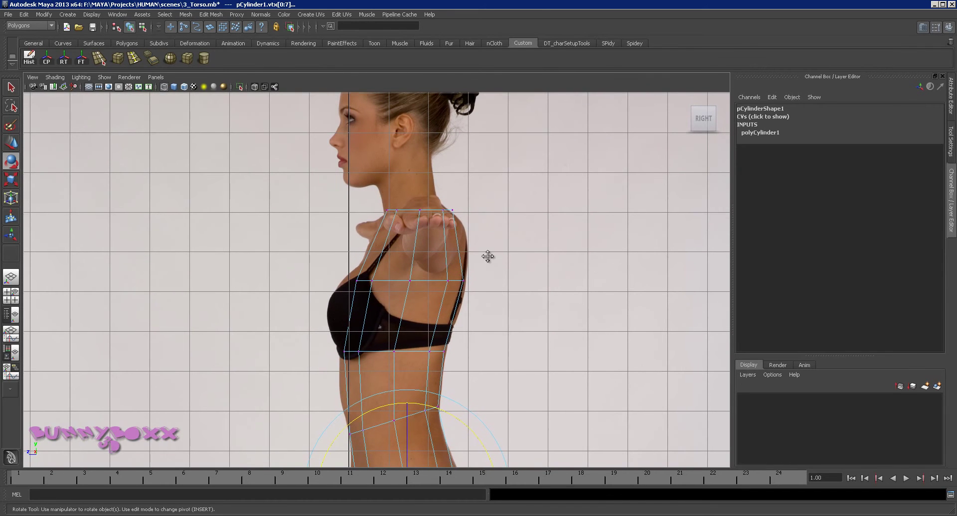
middle_click_drag(489, 257, 467, 342, "alt")
scroll(466, 342, "up", 1)
left_click_drag(468, 283, 314, 327)
key("w")
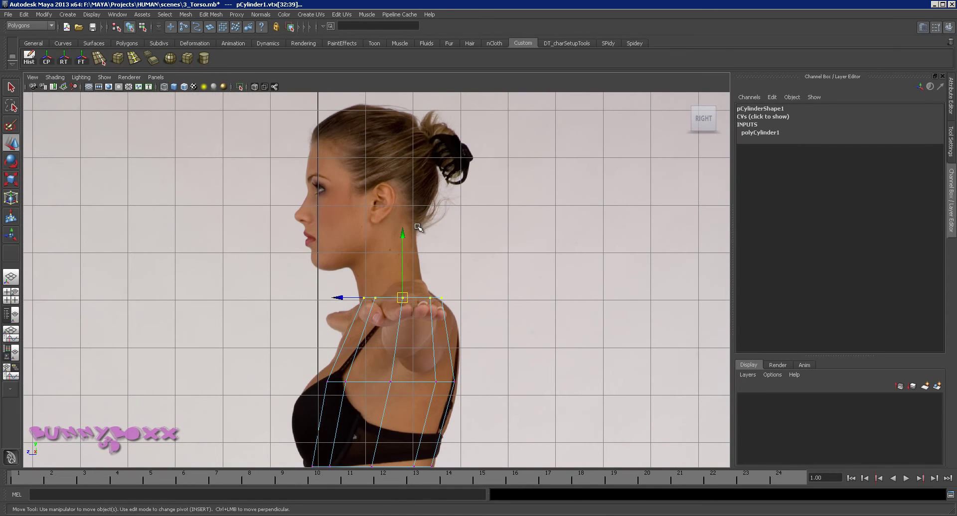
key("e")
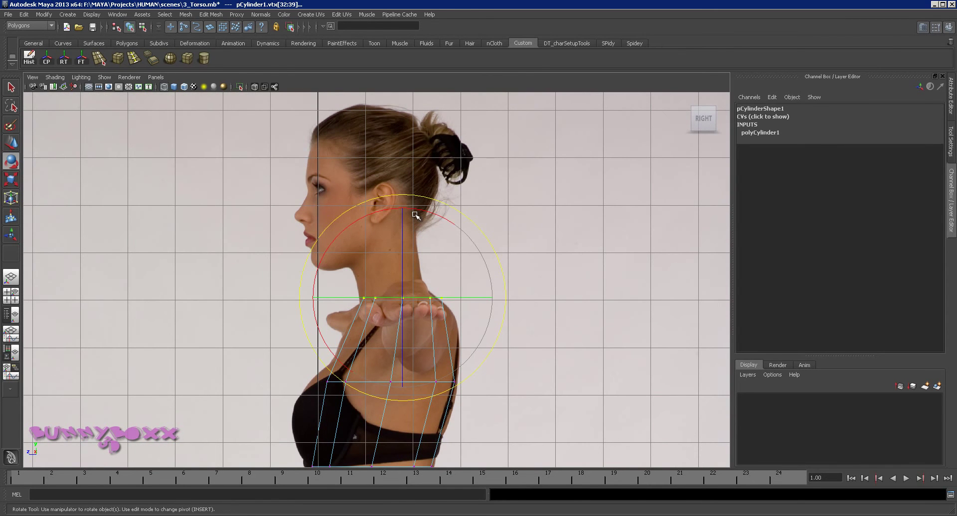
left_click_drag(420, 211, 407, 211)
Step: Move the tilted top vertex row forward to the base of the neck and lower it slightly
key("q")
key("w")
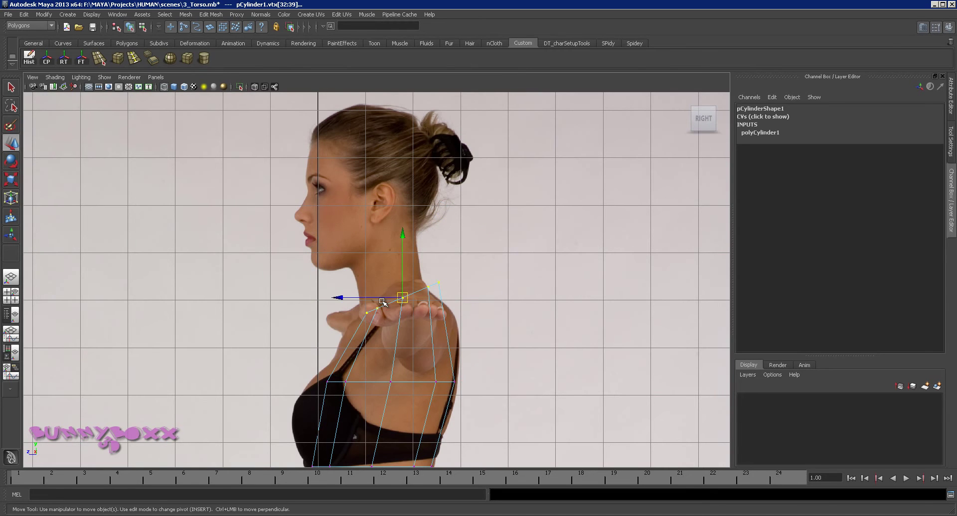
left_click_drag(340, 298, 320, 299)
scroll(391, 276, "up", 3)
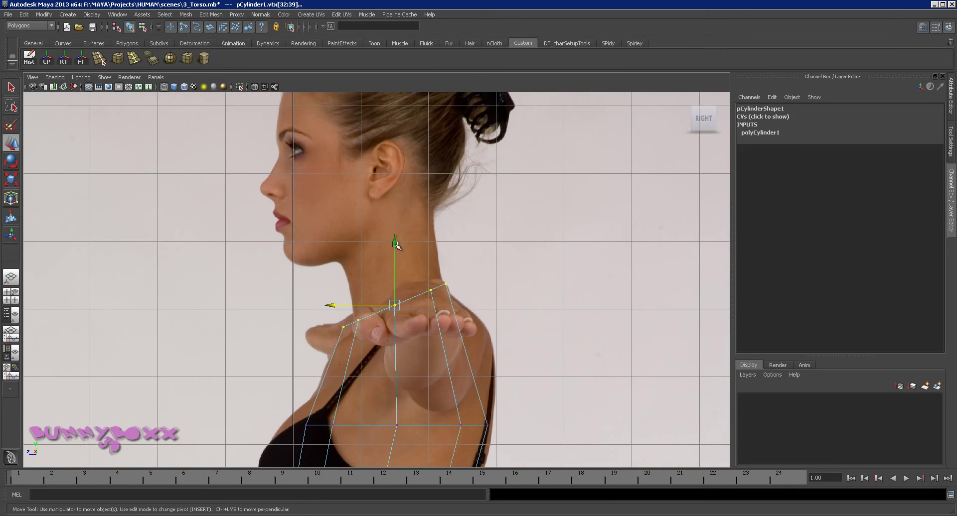
left_click_drag(396, 248, 393, 249)
Step: Slightly flatten the top vertex row's tilt and scale the row by about 0.995
key("e")
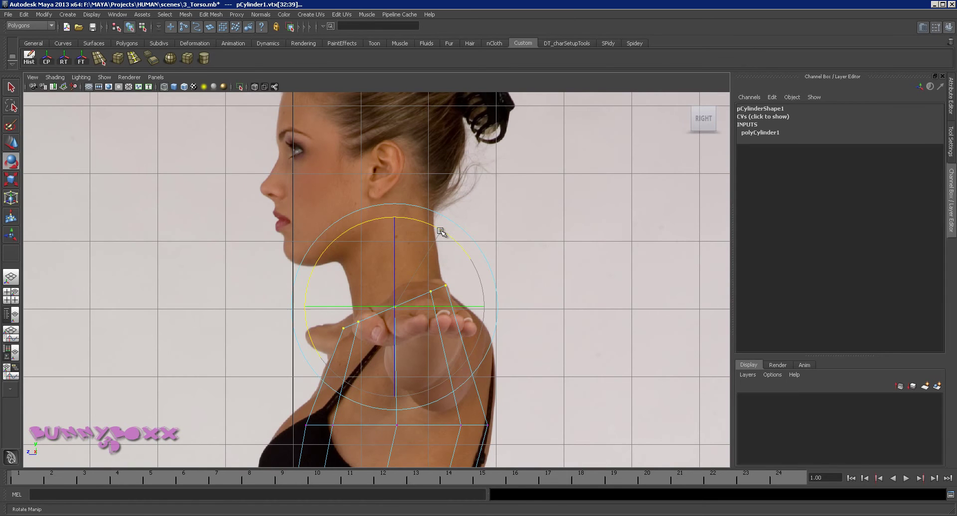
left_click_drag(440, 230, 444, 233)
key("w")
key("e")
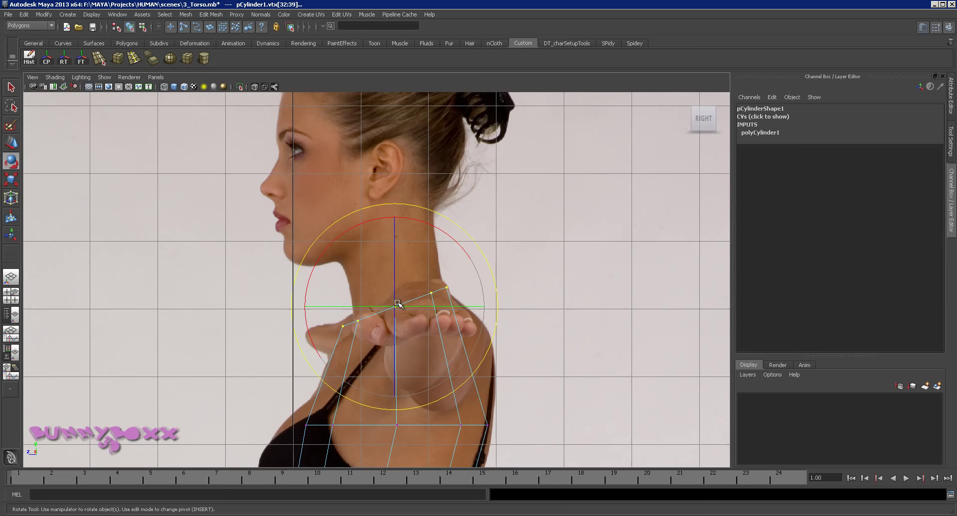
key("r")
left_click_drag(397, 306, 397, 308)
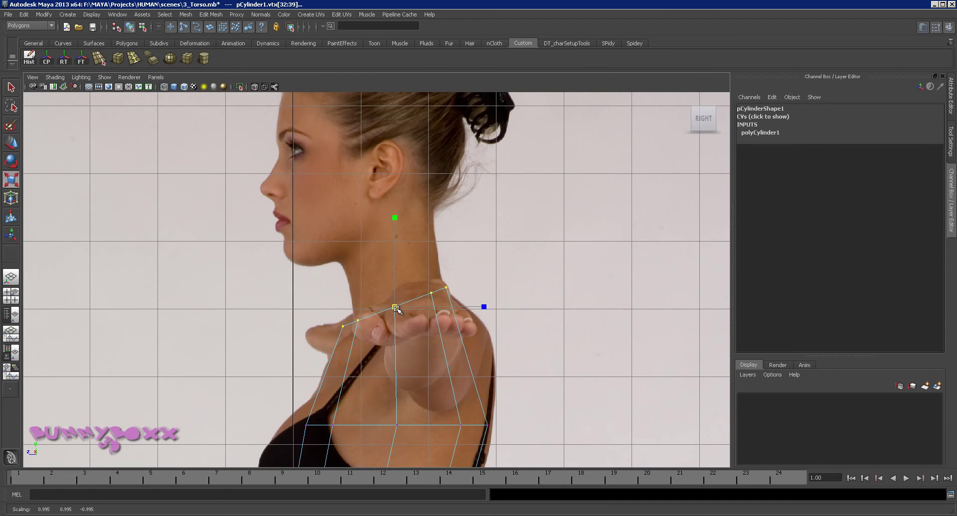
Step: Raise the second vertex row from the top to about Y 7.39, tilt it downward toward the back, and shift it to about Z -1.56
middle_click_drag(495, 405, 487, 299, "alt")
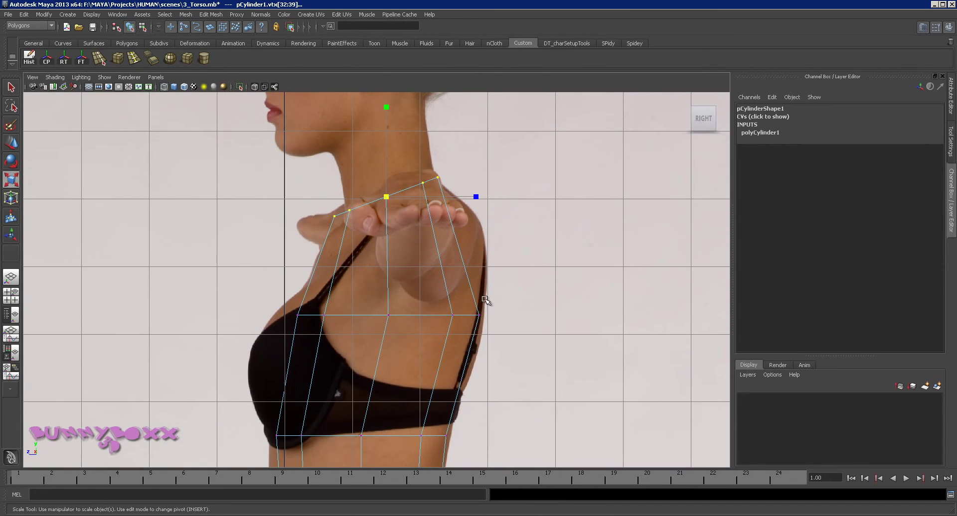
left_click_drag(273, 285, 498, 329)
key("w")
left_click_drag(388, 254, 421, 226)
key("e")
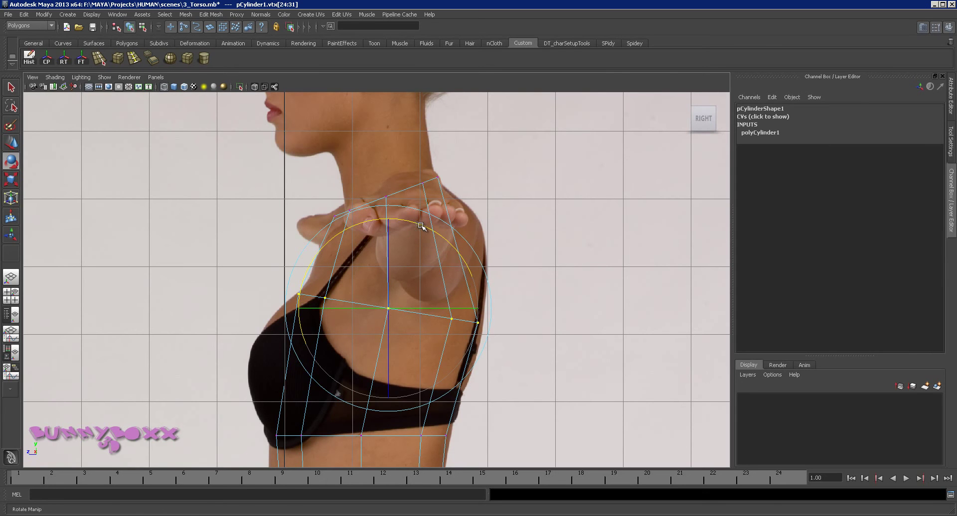
key("w")
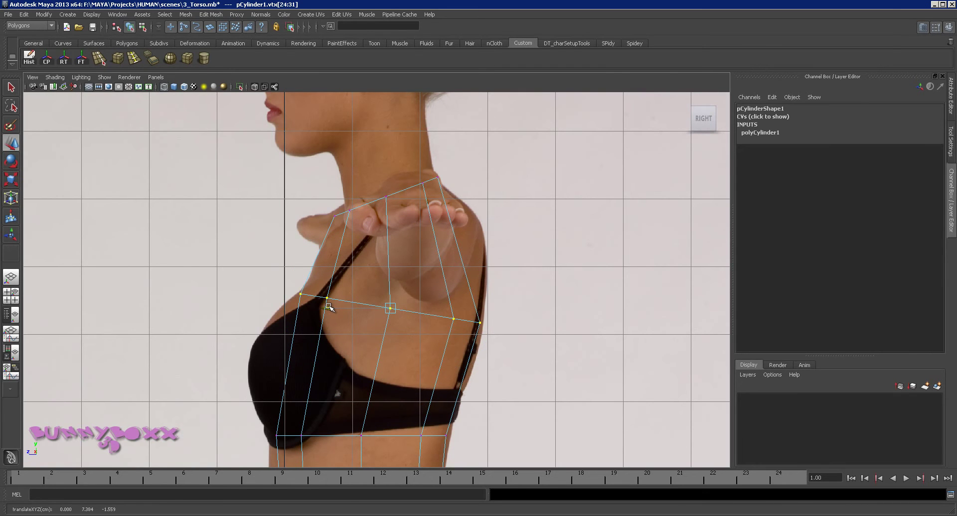
Step: Scale the vertex row below the bust by about 1.1 in X and Z and nudge it slightly forward
middle_click_drag(416, 363, 428, 188, "alt")
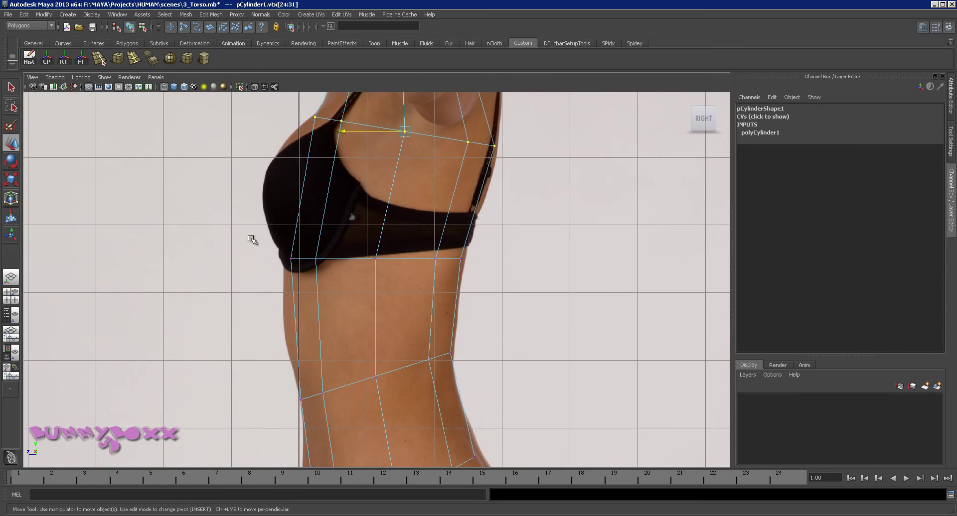
left_click_drag(252, 239, 509, 282)
key("e")
key("r")
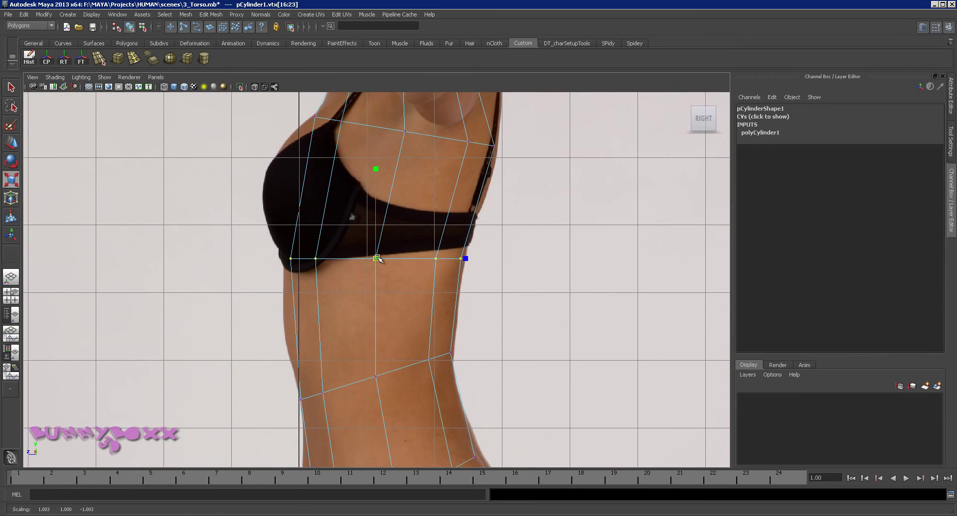
left_click_drag(384, 254, 390, 251)
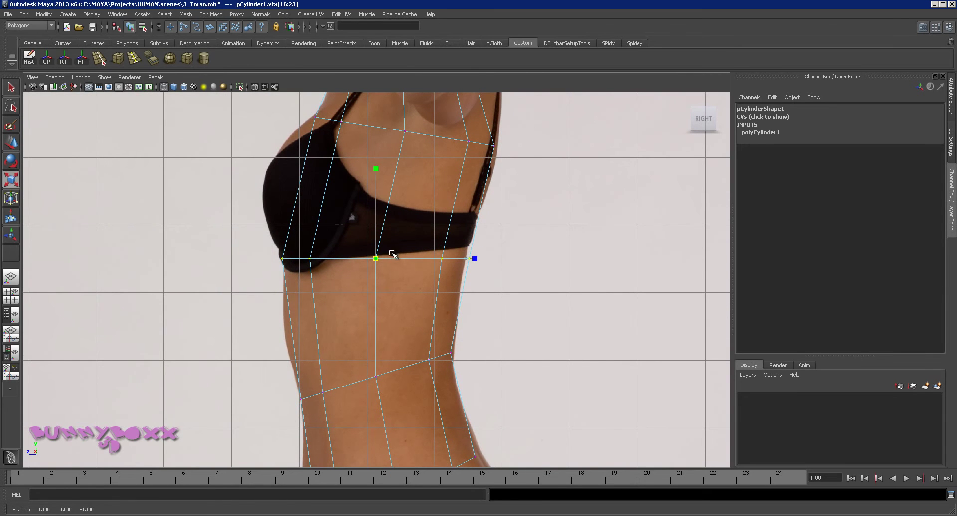
key("w")
left_click_drag(315, 259, 314, 259)
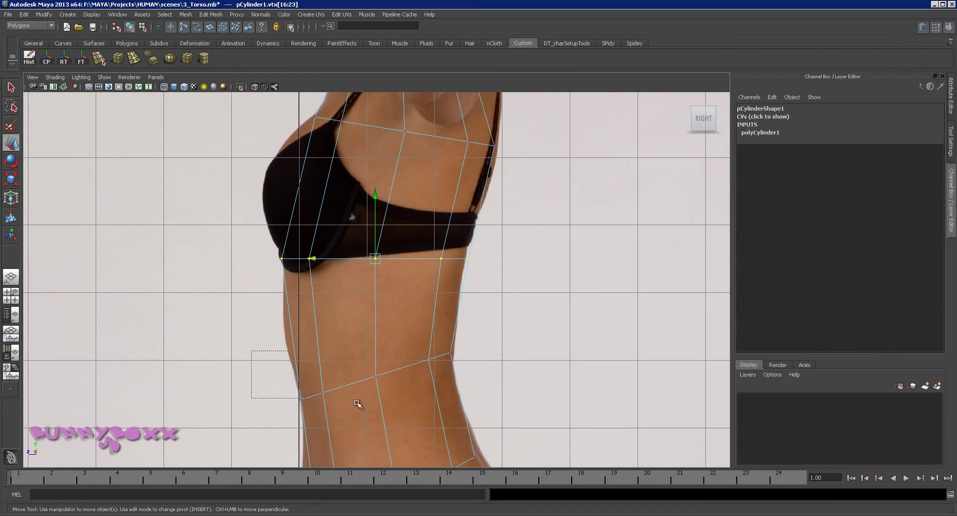
Step: Reselect the waist vertex row and rotate it to a slightly flatter tilt
left_click_drag(357, 404, 489, 425)
key("e")
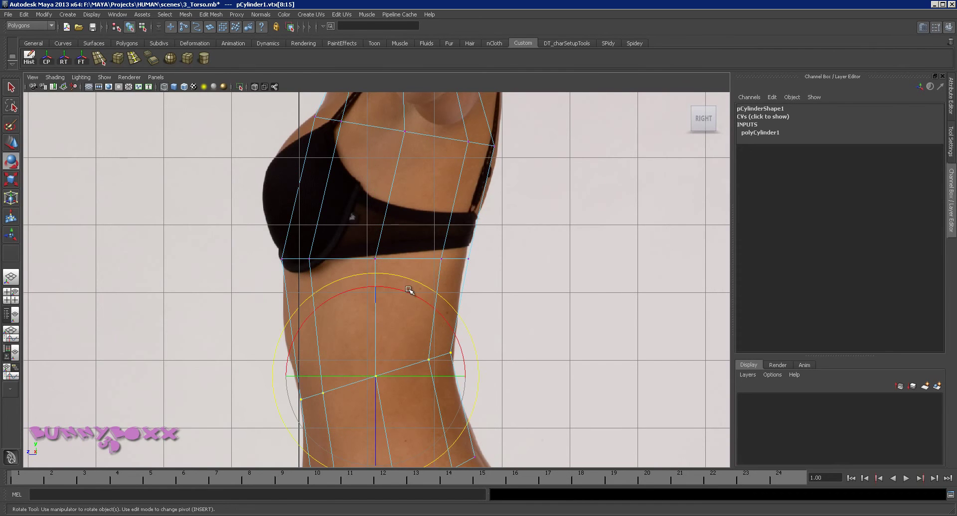
left_click(420, 301)
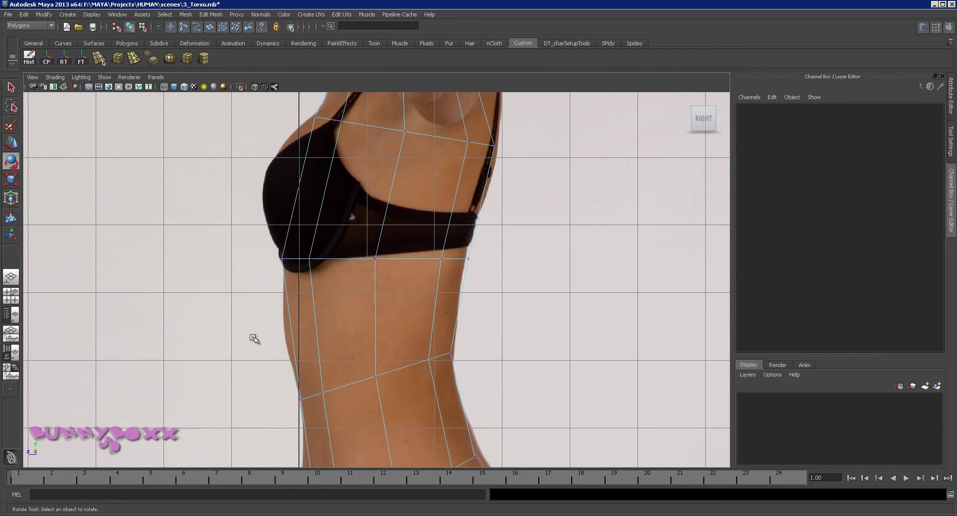
left_click_drag(220, 331, 487, 411)
left_click_drag(404, 289, 406, 292)
Step: Rotate the bottom vertex row at the hips to a slightly flatter tilt
middle_click_drag(495, 321, 497, 199, "alt")
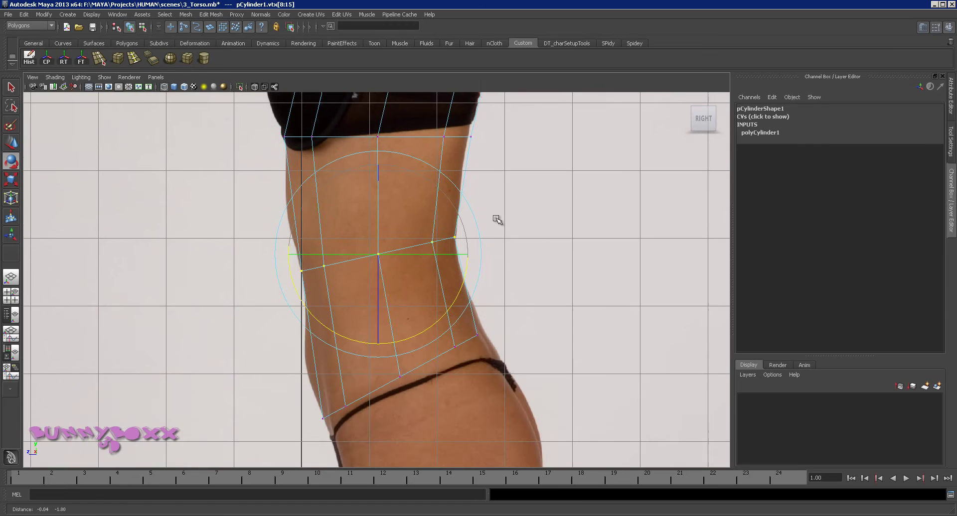
left_click_drag(546, 310, 277, 455)
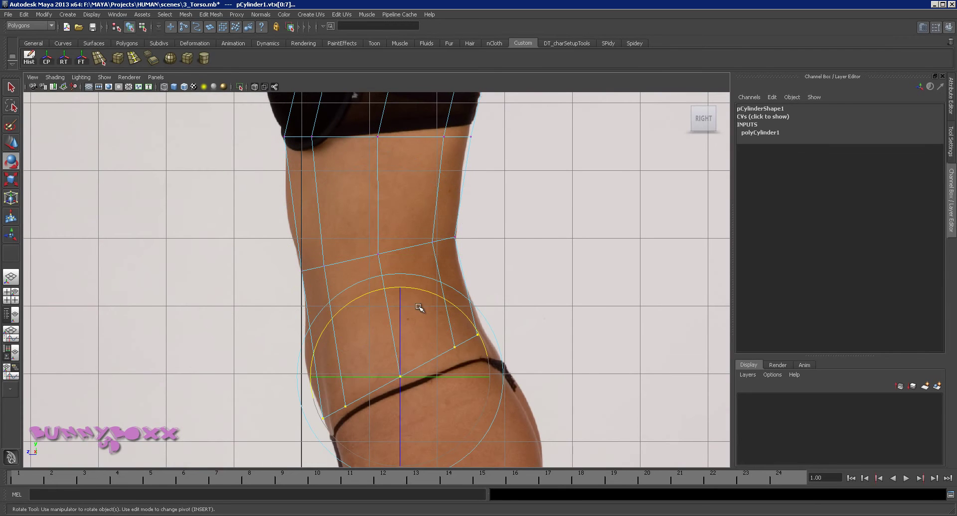
left_click_drag(425, 287, 424, 289)
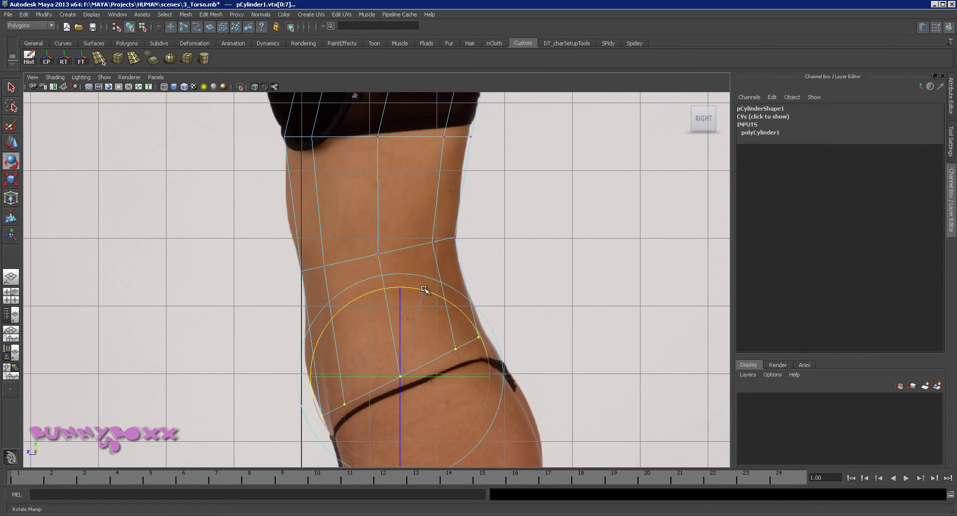
Step: Fine-tune the bottom vertex row's scale and move it backward to about Z -1.48
key("q")
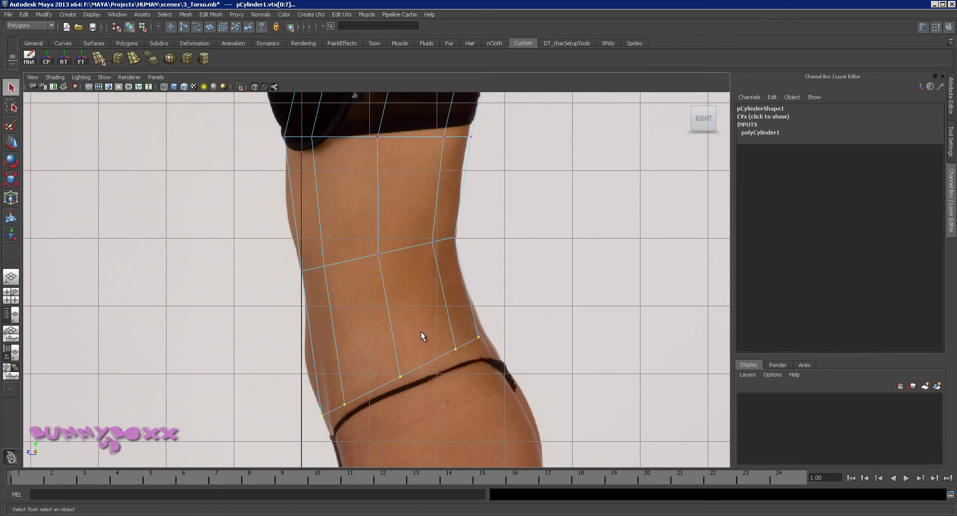
key("w")
key("e")
key("r")
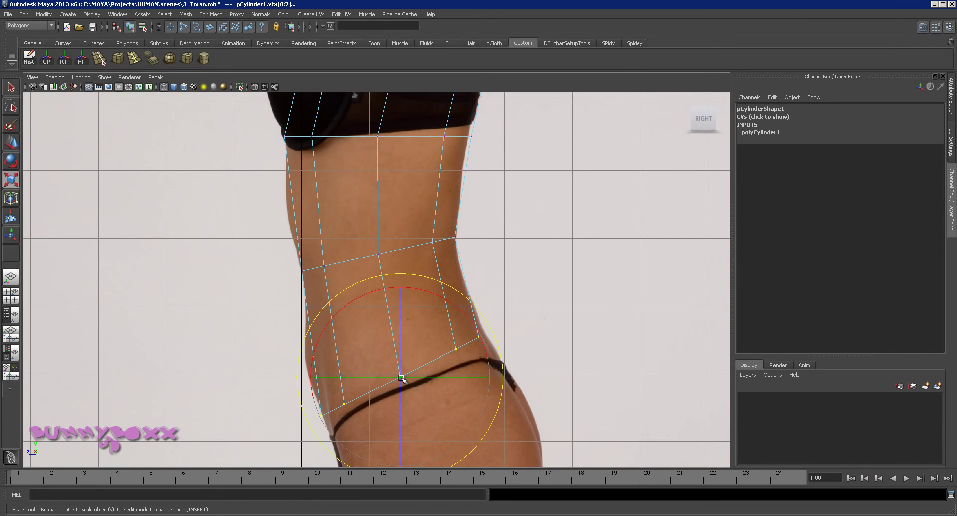
left_click(401, 377)
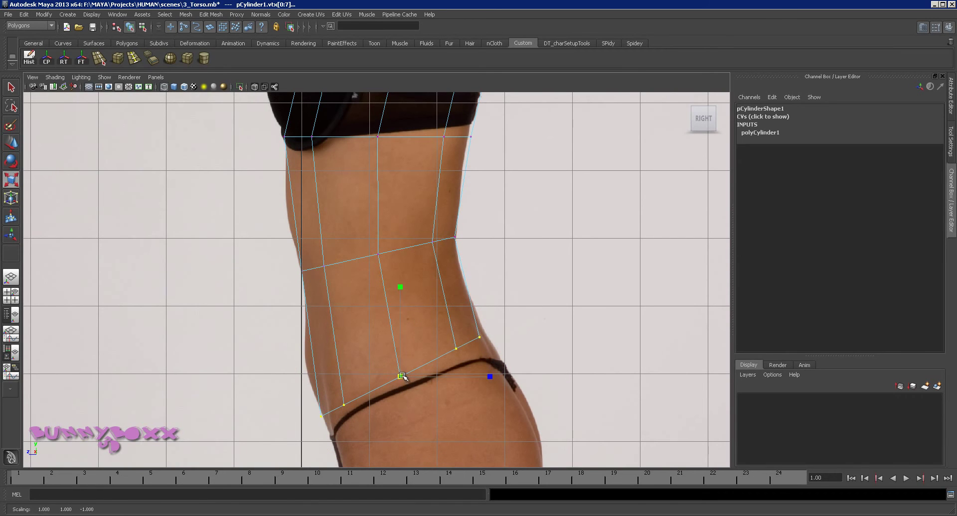
key("q")
key("w")
left_click_drag(335, 376, 337, 378)
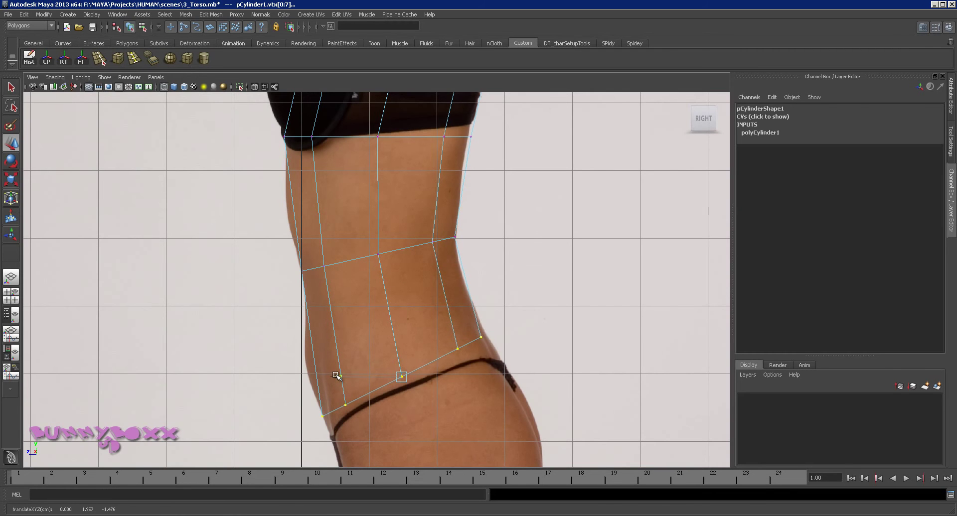
Step: In the front view, scale the vertex row at armpit height by about 1.17 in X to match the body outline
key("space")
key("space")
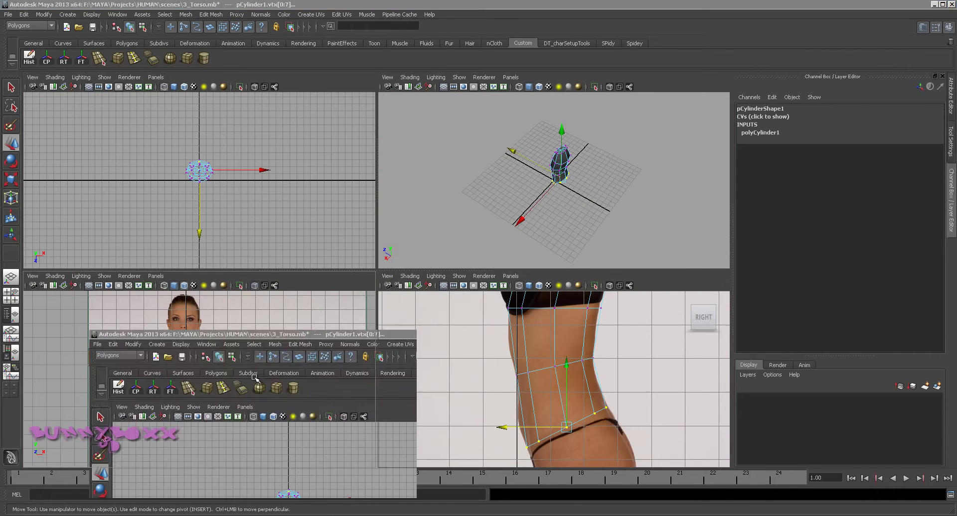
middle_click_drag(438, 338, 446, 316, "alt")
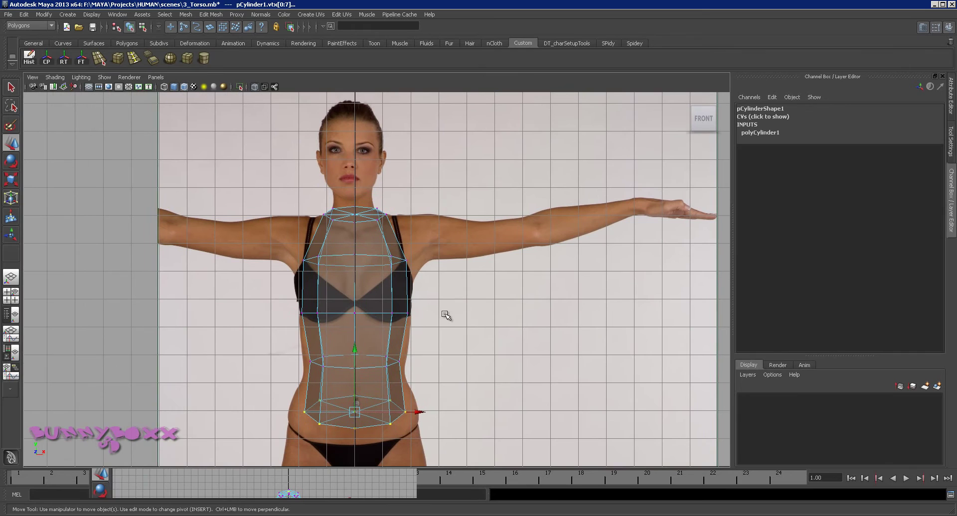
left_click_drag(420, 247, 291, 276)
key("e")
key("r")
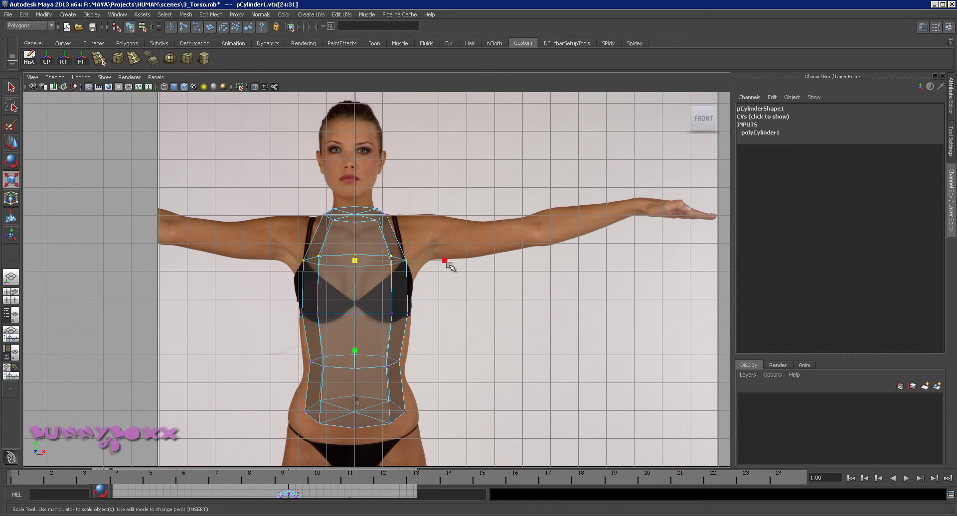
left_click(459, 243)
left_click_drag(459, 243, 294, 273)
left_click_drag(442, 261, 461, 260)
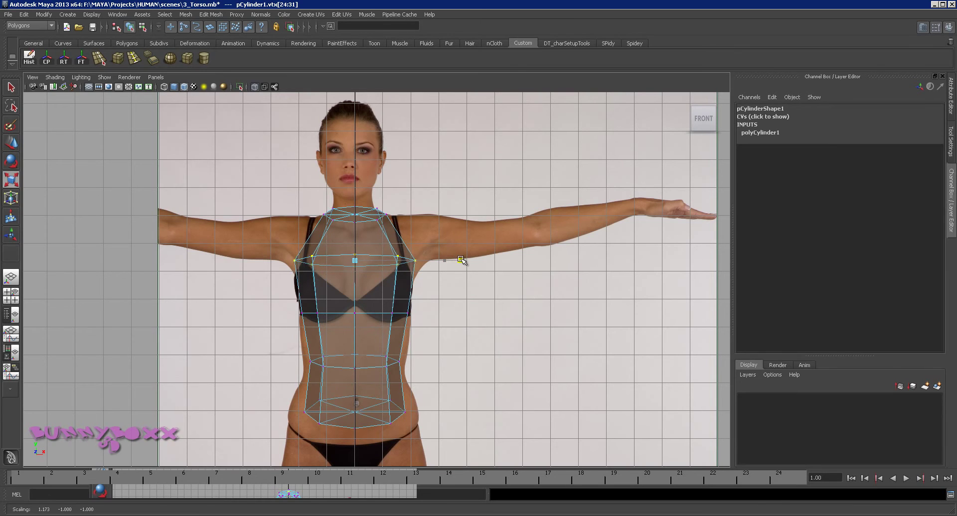
Step: Widen the vertex rows below the bust and at the waist in X to match the front photo's outline
left_click_drag(435, 295, 264, 329)
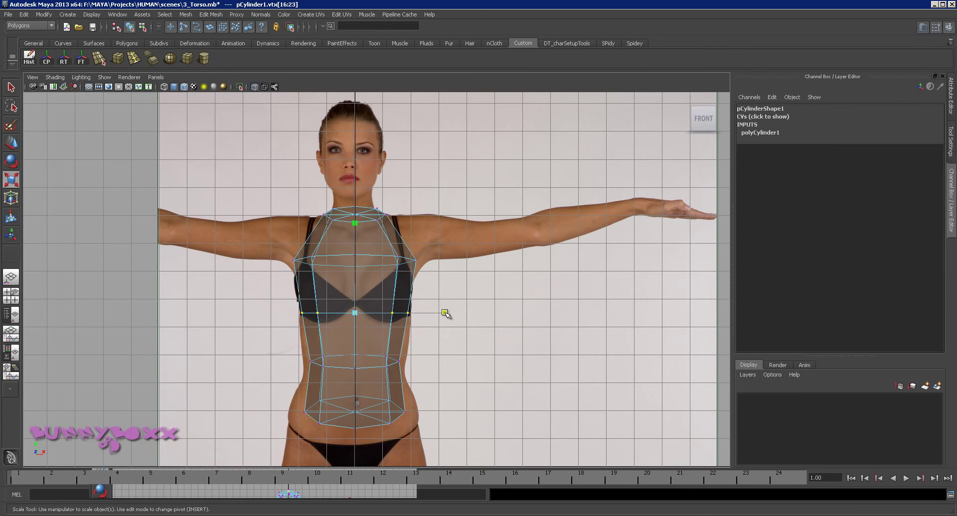
left_click_drag(444, 314, 455, 315)
left_click_drag(434, 348, 275, 387)
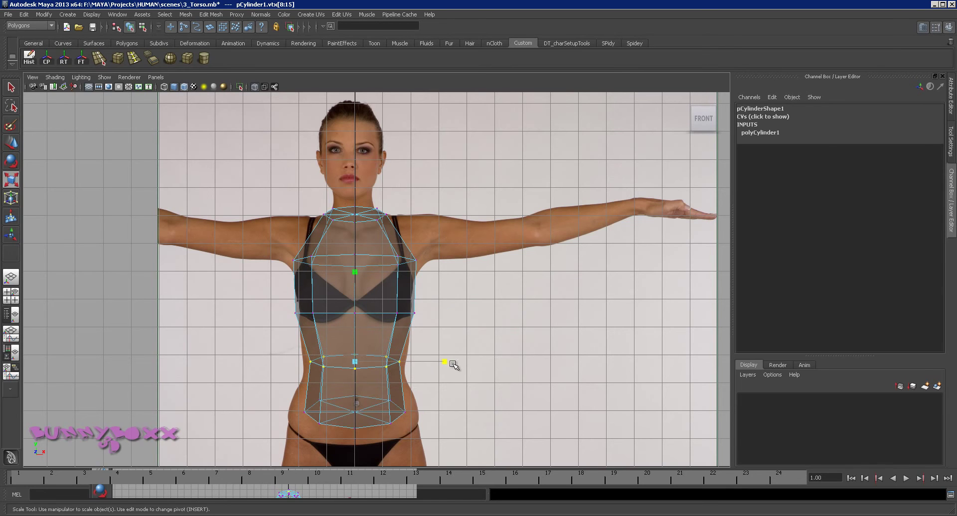
mouse_move(445, 363)
left_mouse_down()
mouse_move(467, 366)
mouse_move(459, 368)
left_mouse_up()
Step: Lower the waist vertex row to about Y 3.25 at the narrowest part of the waist
middle_click_drag(521, 415, 524, 349, "alt")
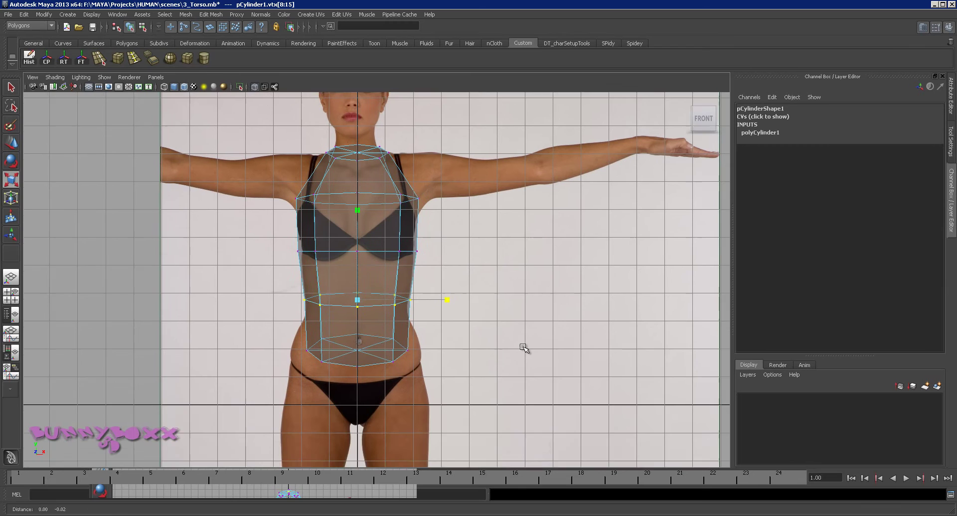
key("w")
left_click_drag(360, 234, 361, 246)
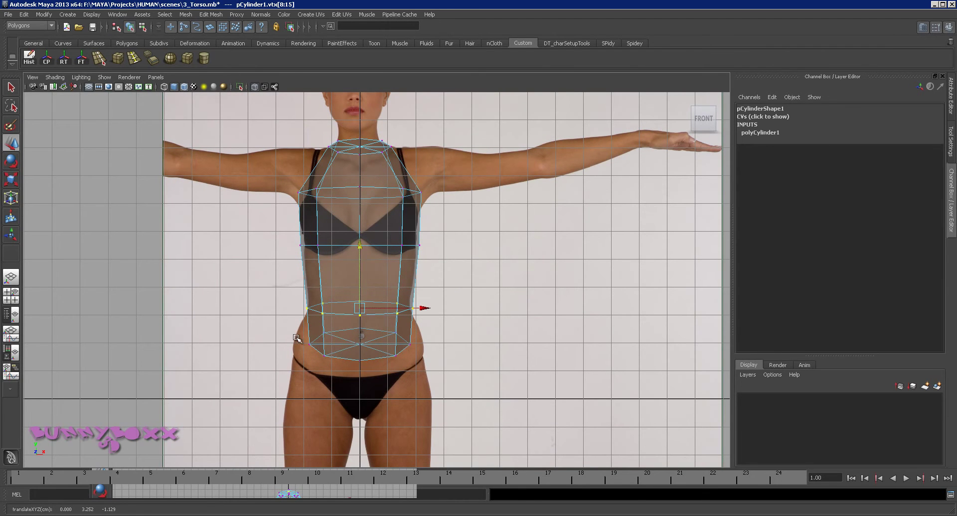
Step: Widen the bottom vertex row in X to the hip outline and lower it to about Y 1.80
left_click_drag(302, 325, 446, 388)
key("r")
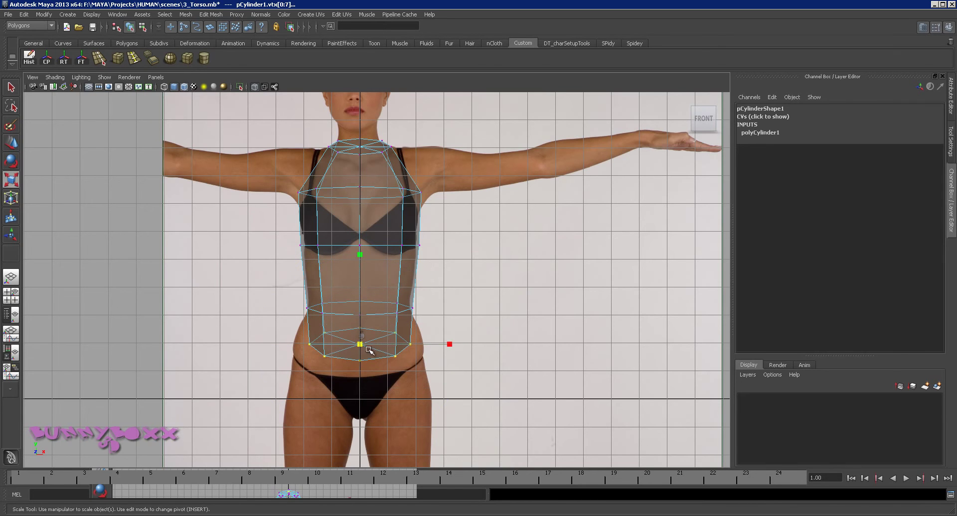
left_click_drag(450, 347, 482, 348)
key("w")
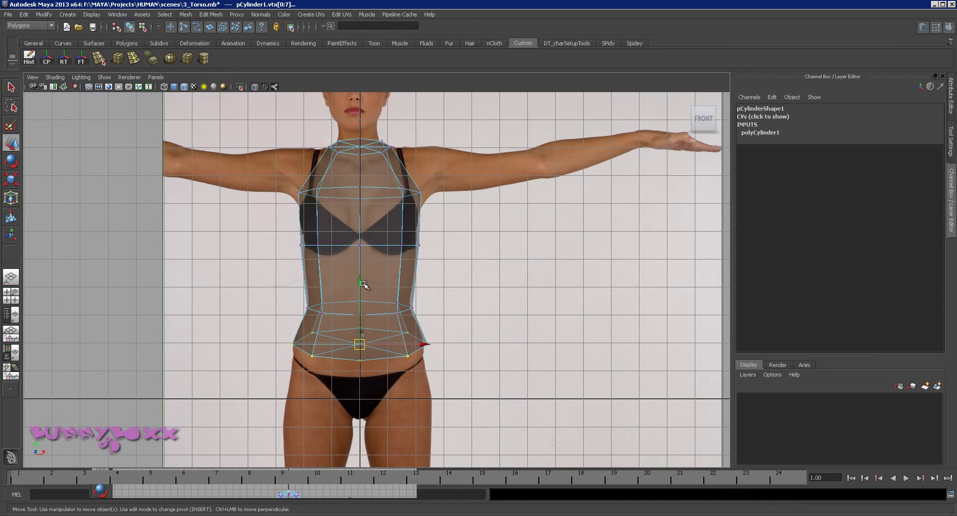
left_click_drag(363, 283, 360, 285)
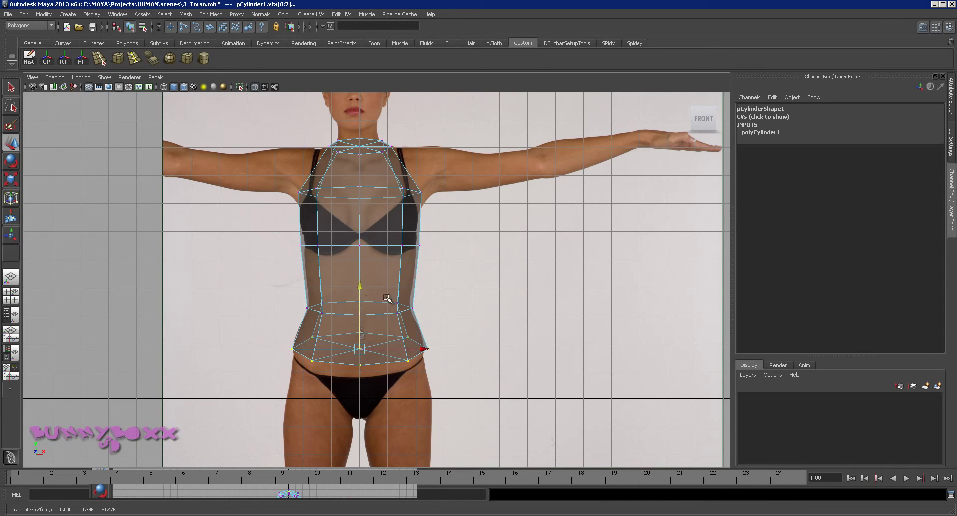
Step: Raise the waist vertex row slightly to about Y 3.3 and lower the armpit vertex row to about Y 6.96
left_click_drag(455, 283, 280, 322)
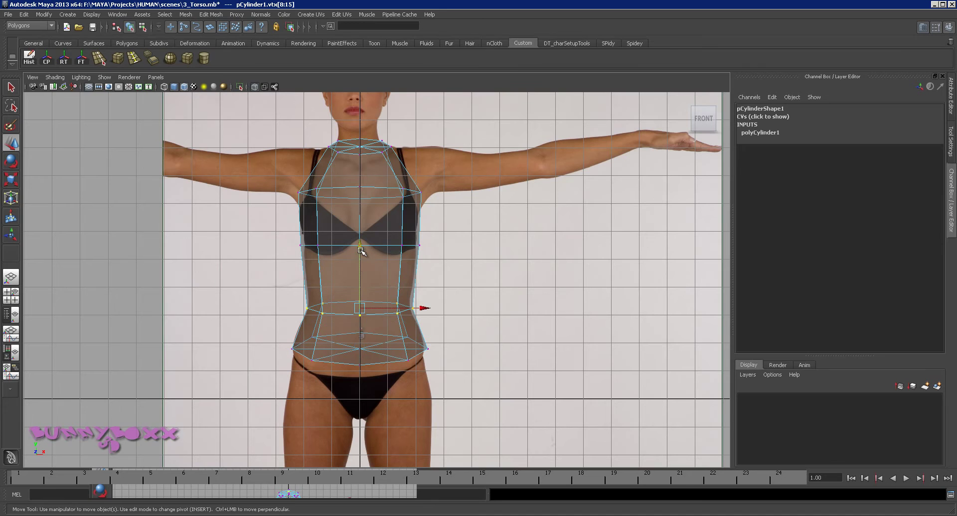
left_click_drag(360, 249, 359, 248)
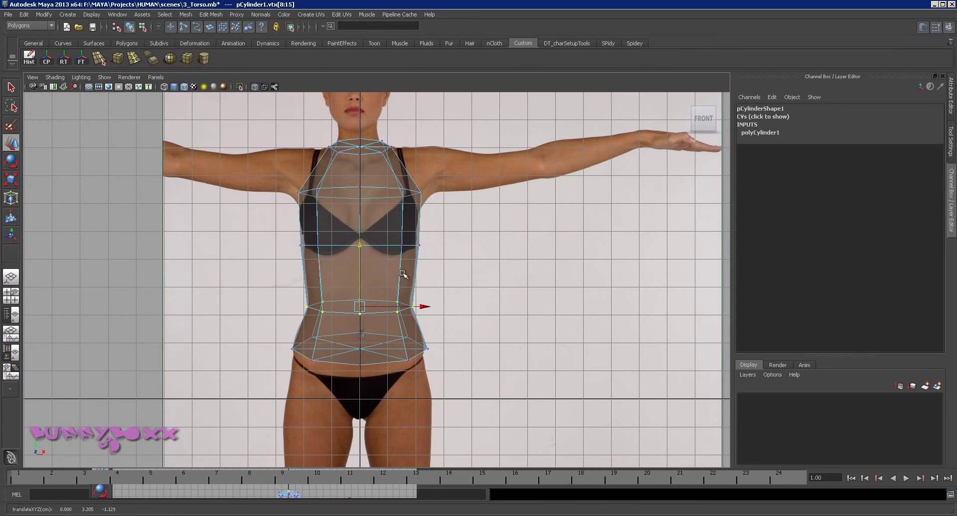
middle_click_drag(491, 220, 498, 259, "alt")
left_click_drag(470, 219, 249, 257)
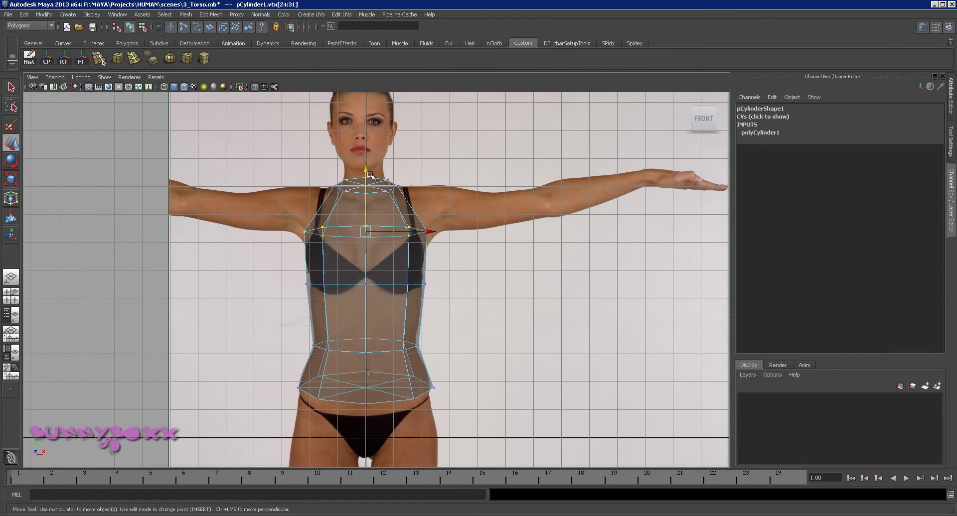
left_click_drag(364, 168, 365, 178)
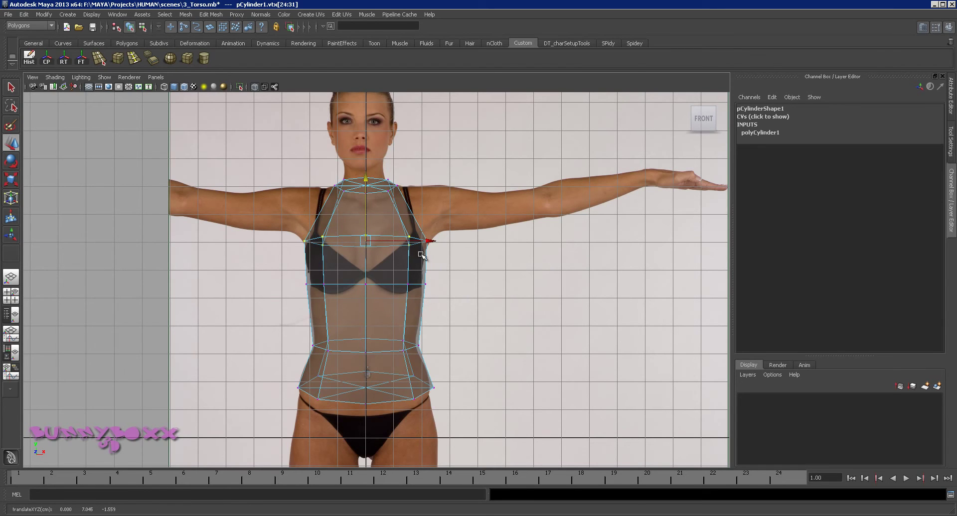
left_click_drag(365, 178, 367, 182)
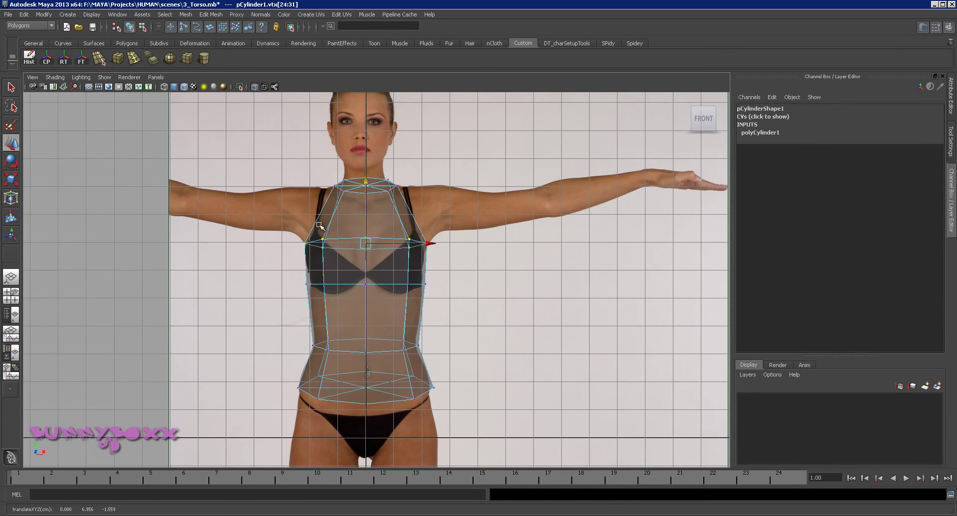
Step: In the side view, scale the armpit vertex row up slightly in Z and move it forward to about Z -1.47
key("space")
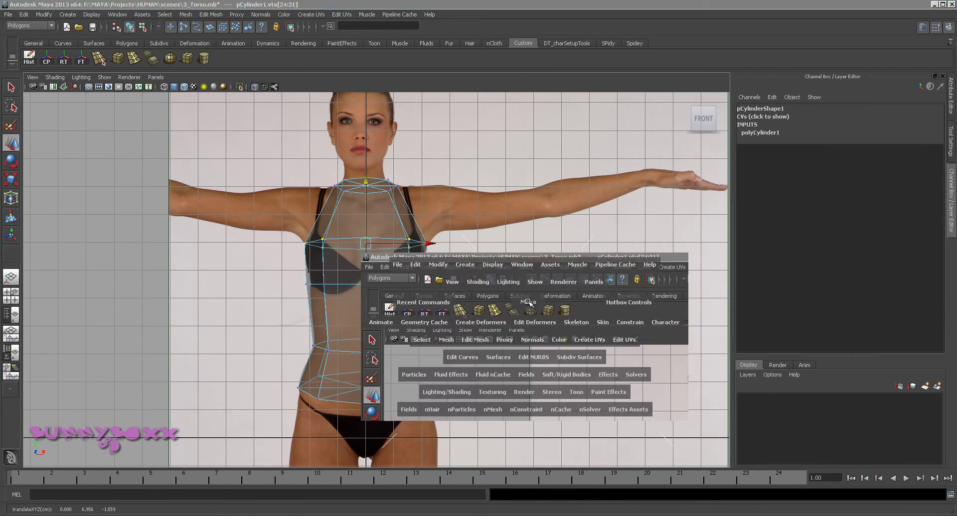
key("space")
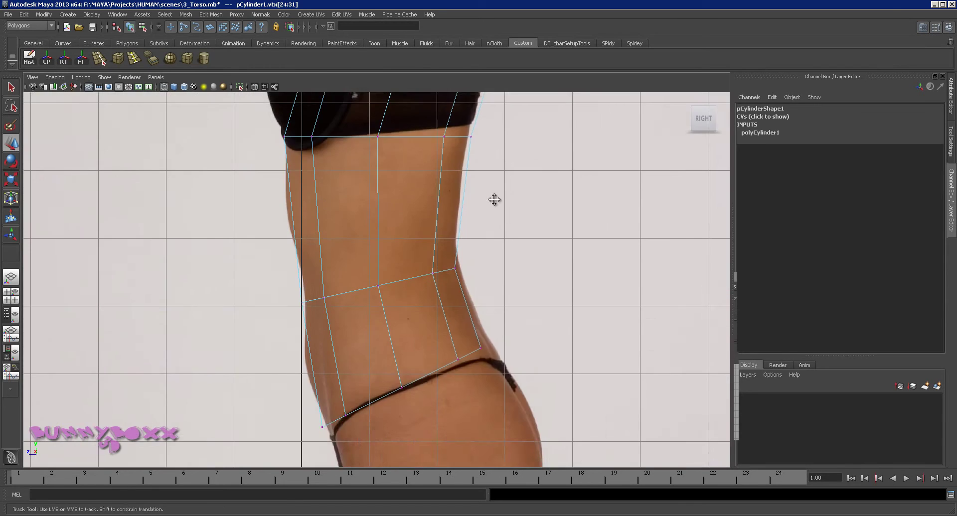
middle_click_drag(495, 198, 512, 341, "alt")
scroll(493, 304, "down", 4)
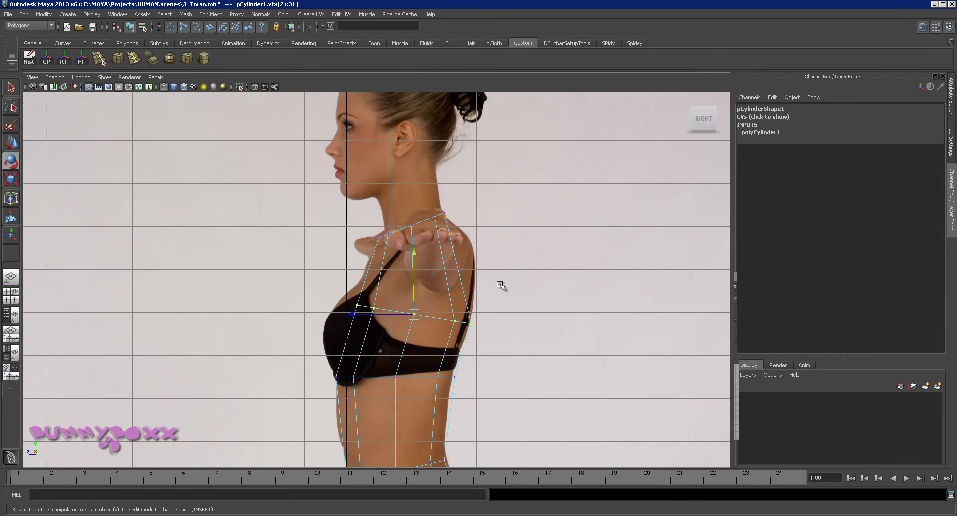
key("r")
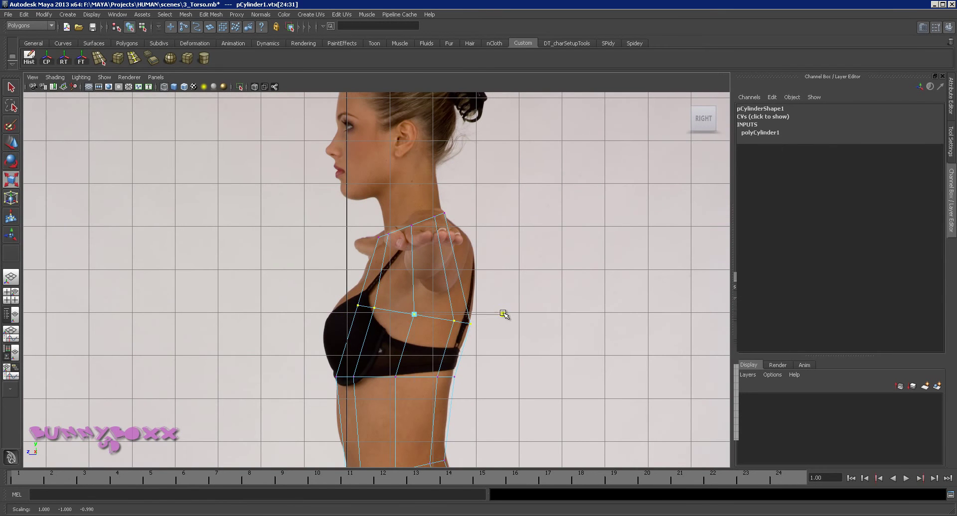
left_click_drag(504, 314, 507, 315)
key("w")
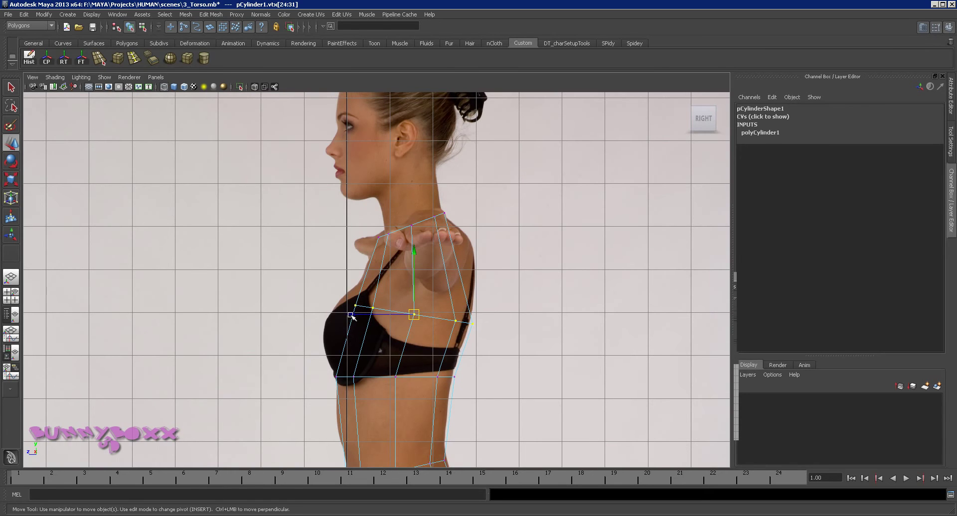
left_click_drag(353, 318, 350, 317)
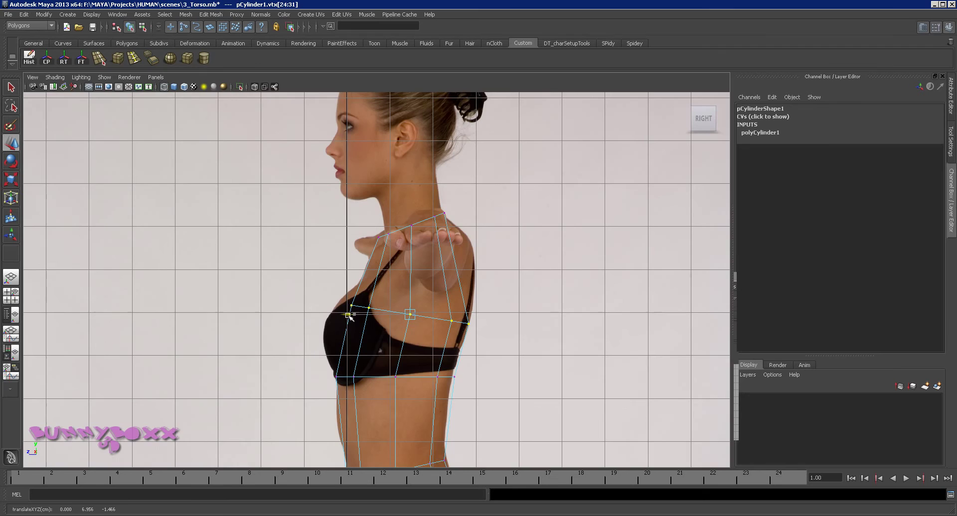
middle_click_drag(478, 361, 488, 194, "alt")
key("Down")
key("Down")
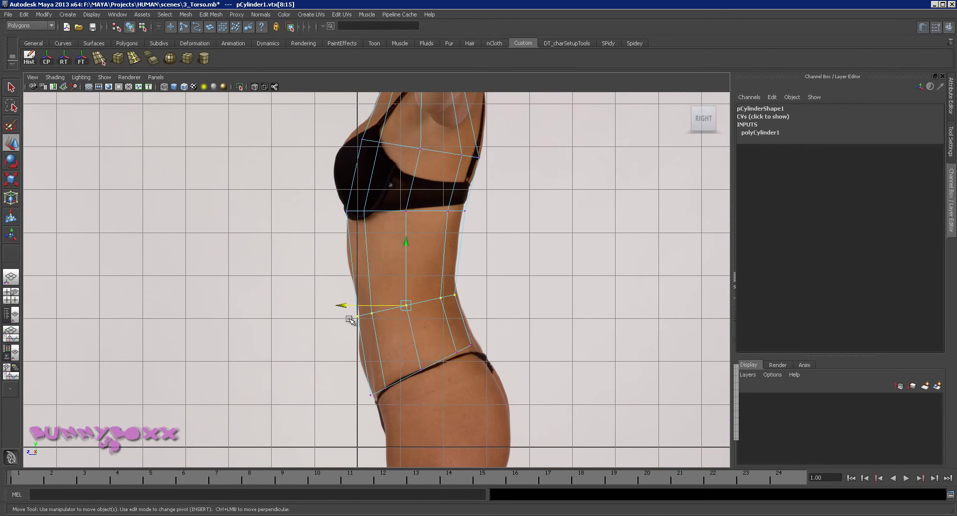
left_click(342, 305)
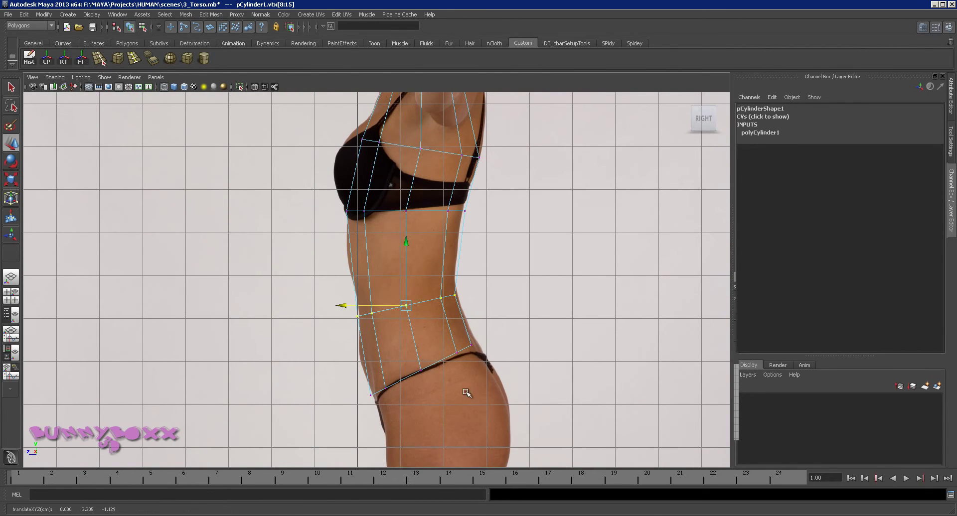
Step: Scale the bottom vertex row at the hips up slightly and move it backward to about Z -1.52
left_click_drag(329, 430, 507, 338)
key("e")
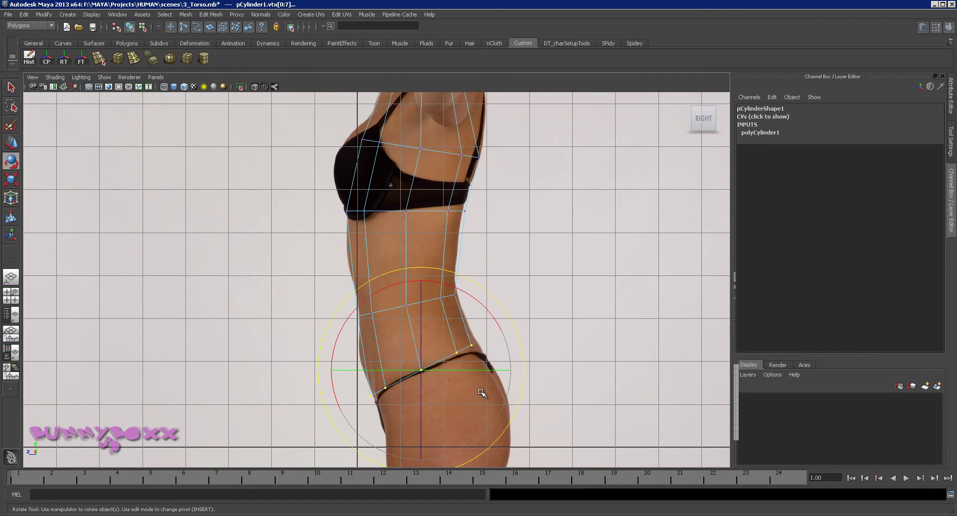
key("r")
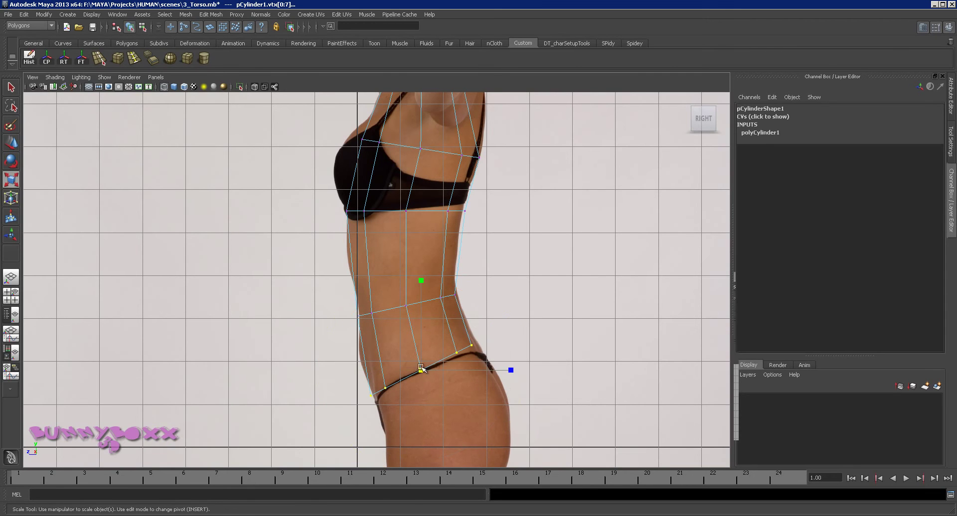
left_click_drag(421, 370, 423, 369)
key("w")
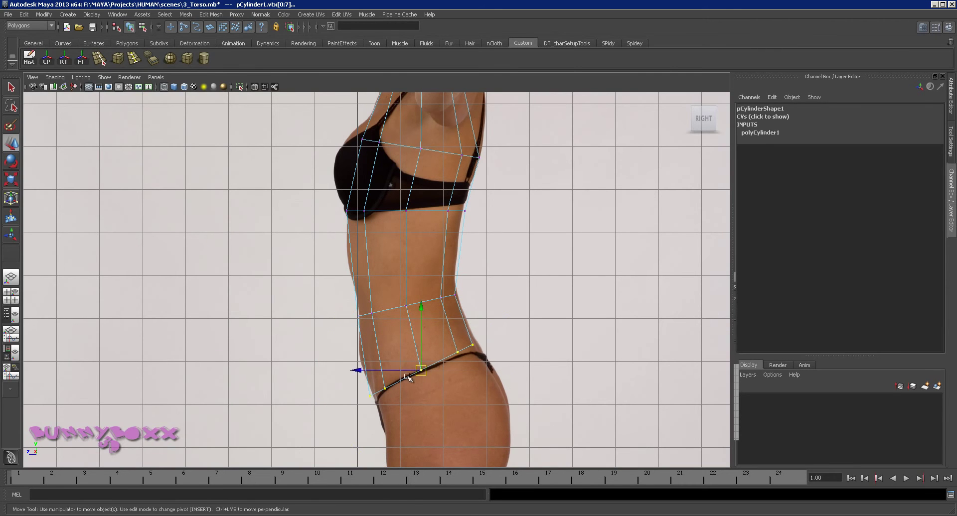
left_click_drag(357, 369, 358, 370)
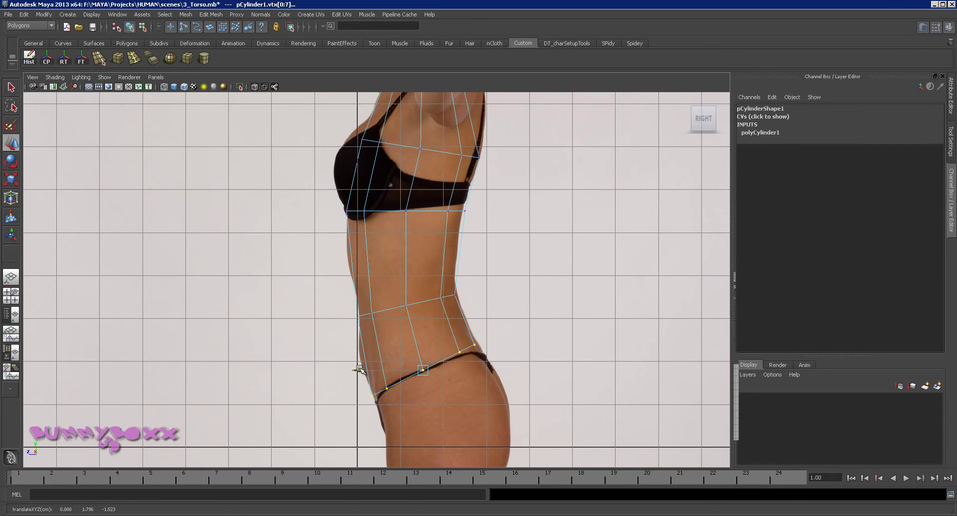
key("e")
key("r")
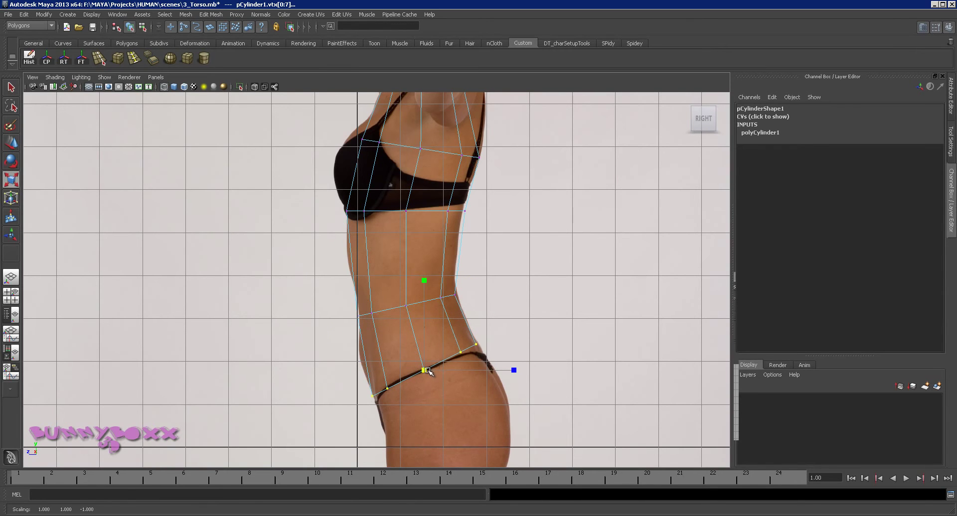
Step: Deselect the vertices and examine how the torso mesh fits the reference photos in the front and side views
middle_click_drag(487, 200, 507, 266, "alt")
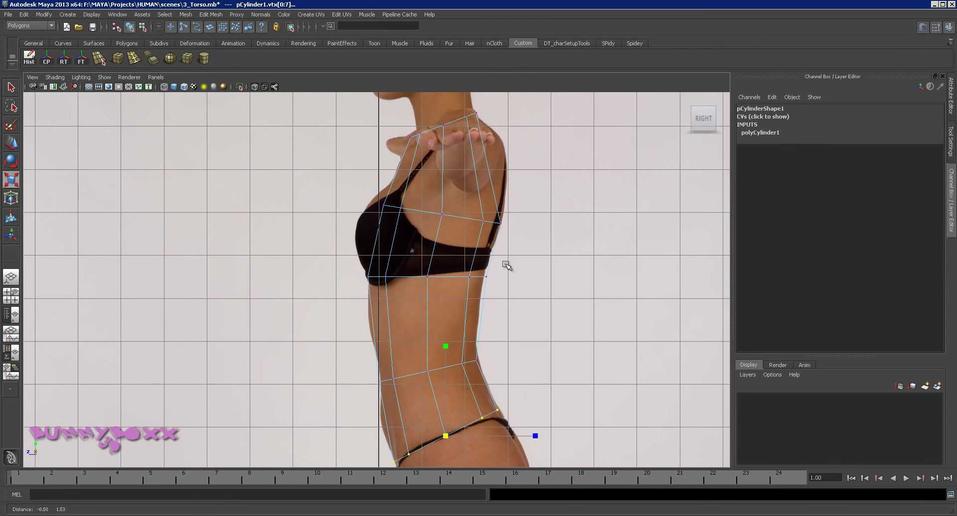
left_click(514, 270)
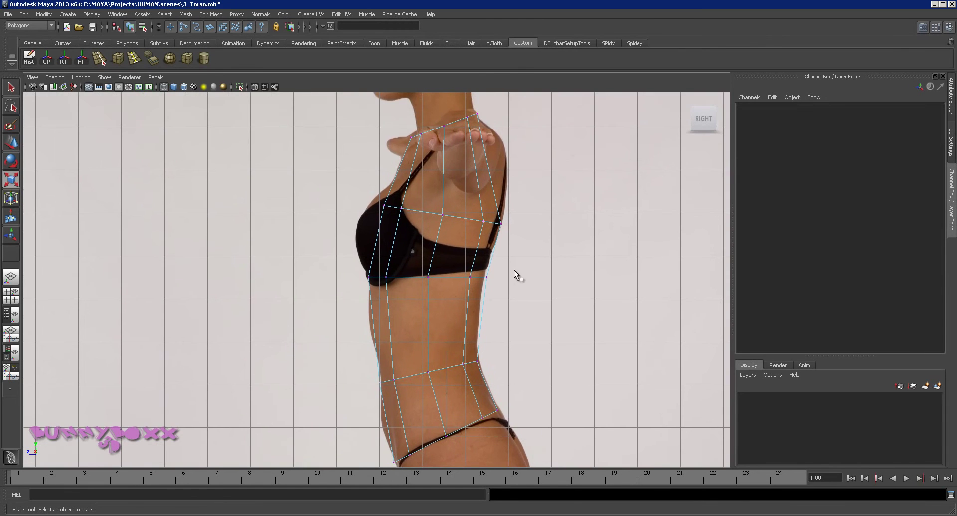
key("space")
middle_click_drag(306, 381, 312, 365, "alt")
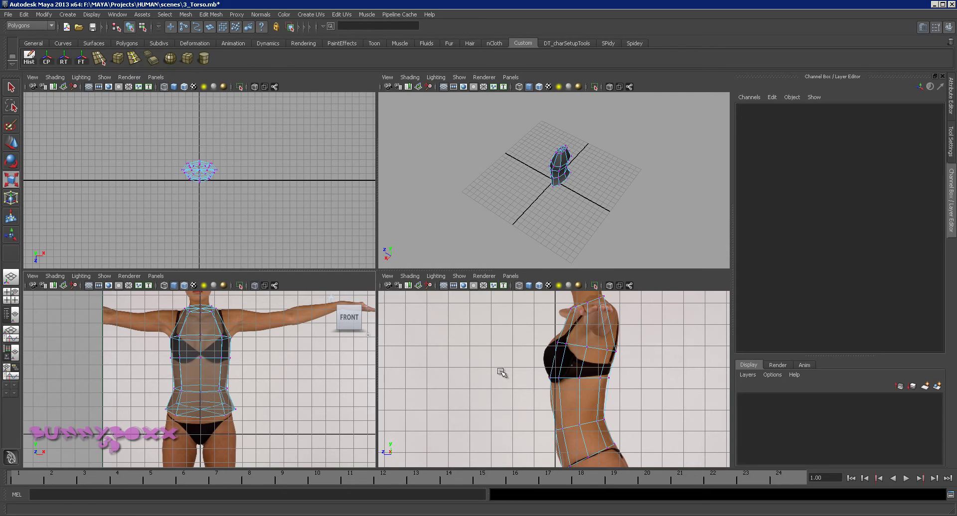
key("space")
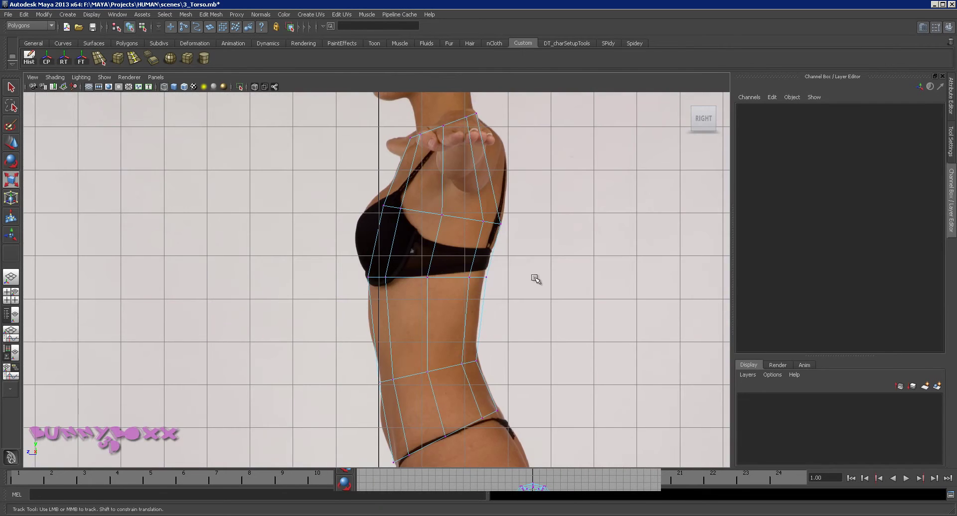
middle_click_drag(534, 279, 478, 349, "alt")
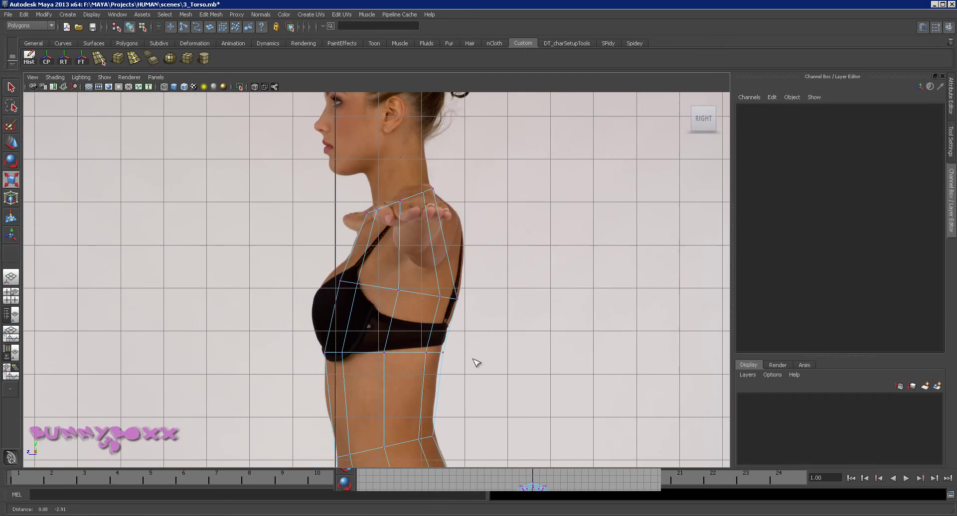
scroll(474, 353, "up", 2)
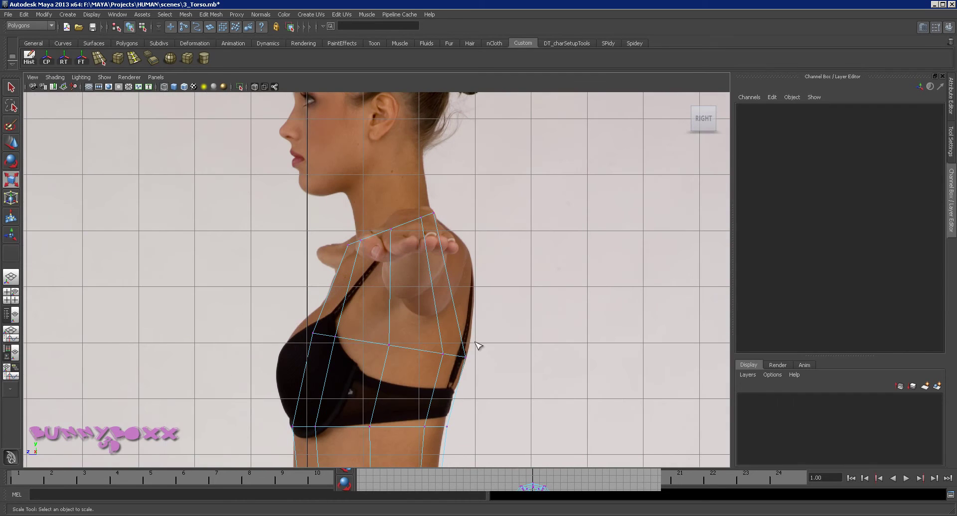
Step: Insert an edge loop around the upper chest between the armpit row and the shoulder row, and switch to vertex editing
left_click(134, 59)
mouse_move(432, 284)
left_mouse_down()
mouse_move(440, 288)
mouse_move(436, 273)
left_mouse_up()
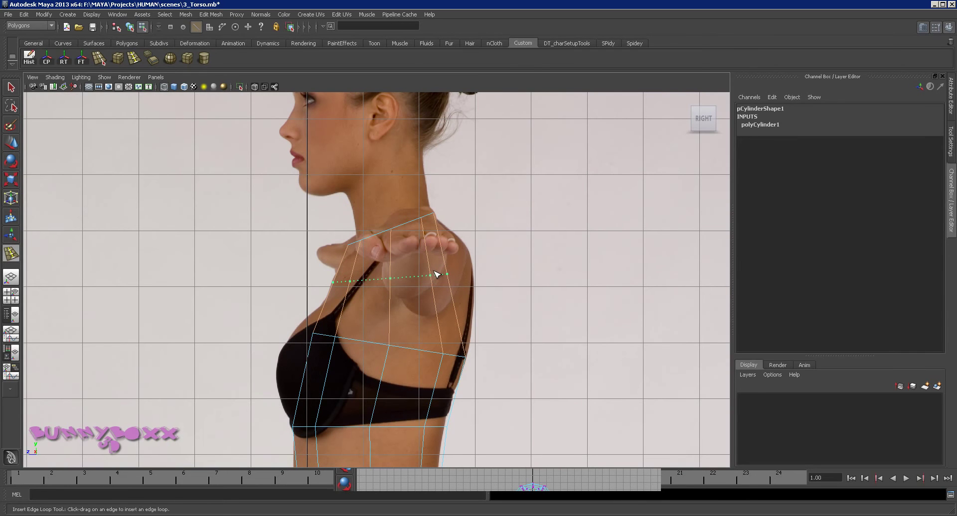
left_click_drag(436, 273, 437, 274)
key("w")
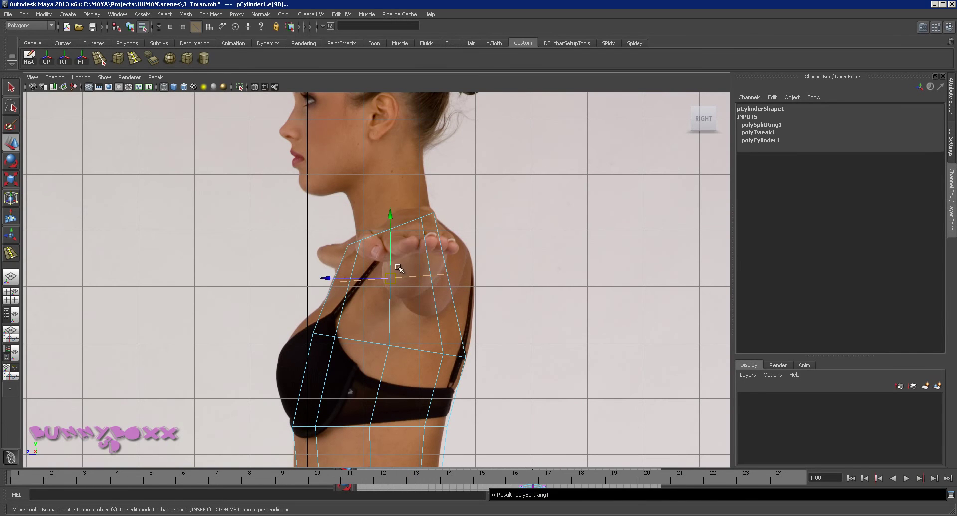
key("q")
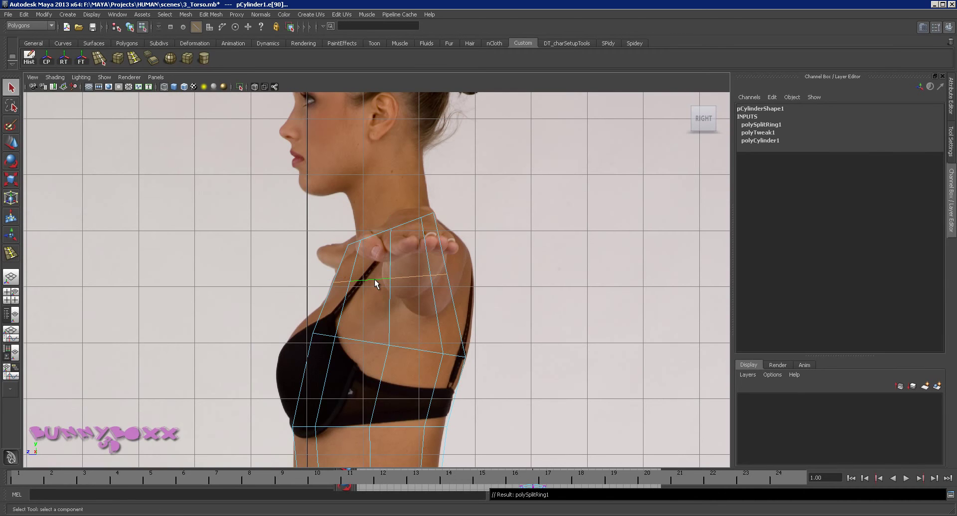
right_click_drag(374, 283, 346, 280)
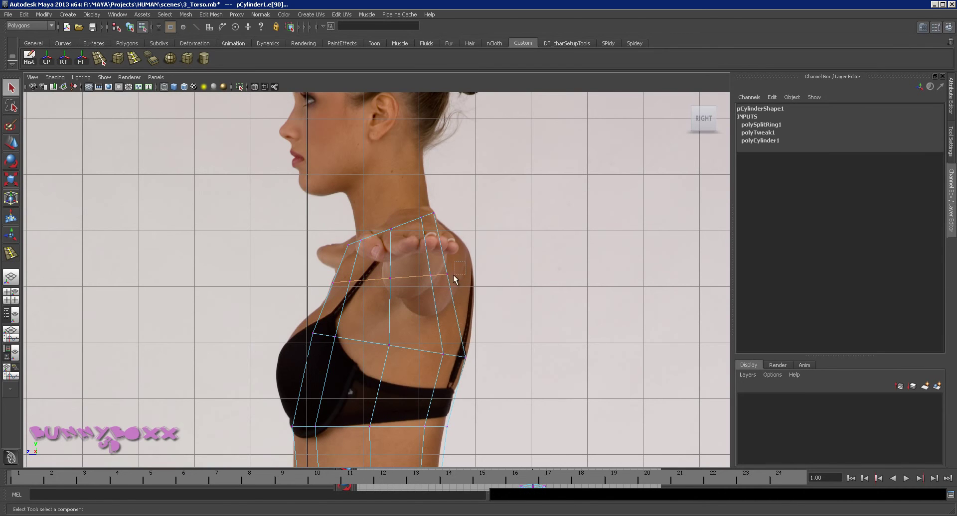
Step: Move the new row's back vertices out to the upper-back outline and its side vertices to about Y 8.18, Z -1.59
left_click_drag(428, 290, 467, 265)
key("w")
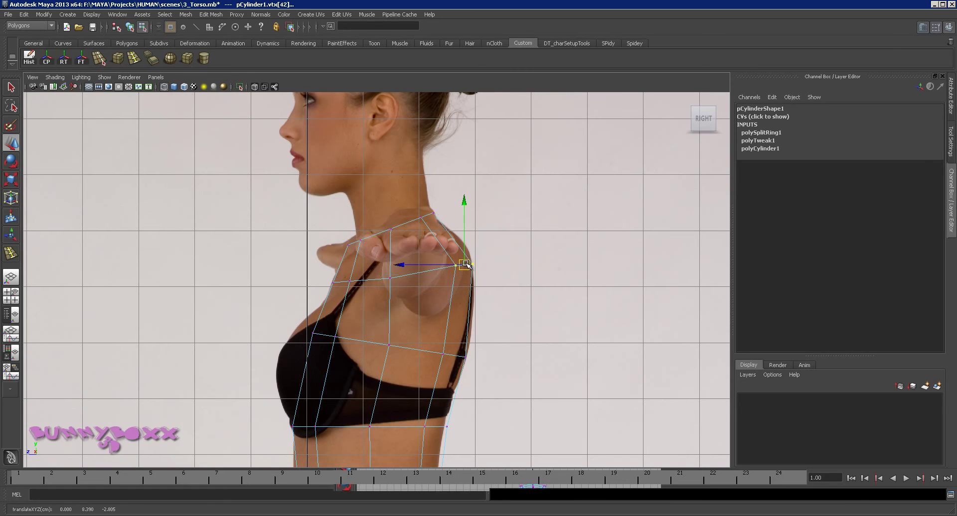
left_click(392, 280)
left_click_drag(391, 279, 397, 279)
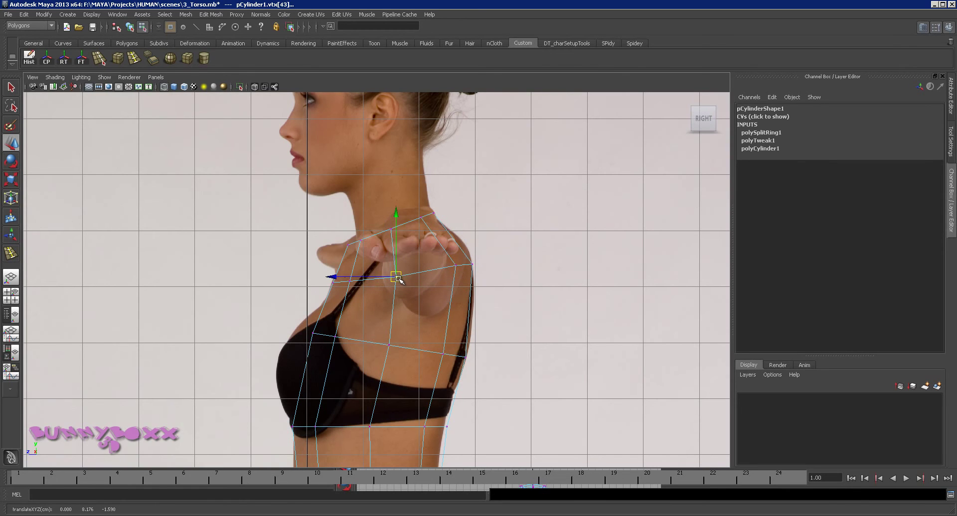
left_click(455, 267)
left_click_drag(455, 266, 452, 269)
Step: Raise the armpit vertex row to about Y 7.2 and scale it up uniformly to about 1.01
middle_click_drag(419, 348, 411, 242, "alt")
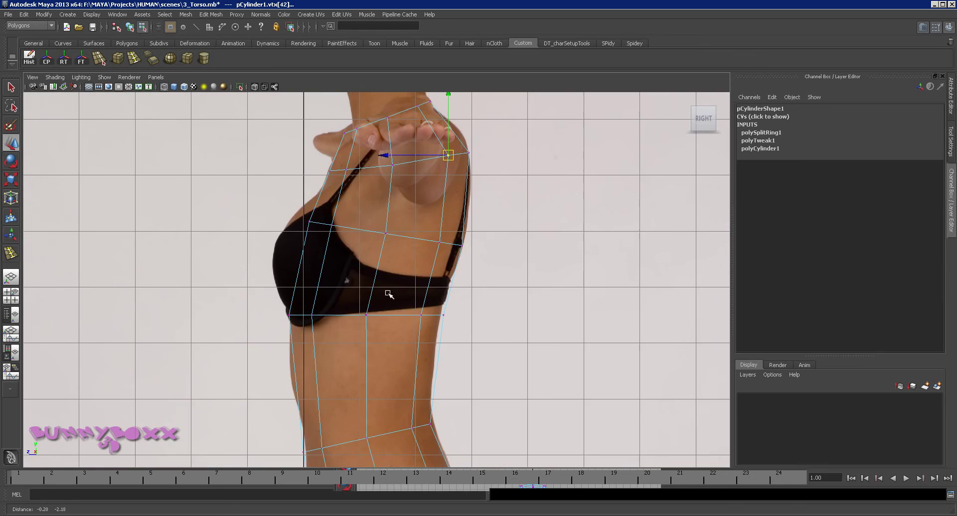
middle_click_drag(388, 293, 386, 298, "alt")
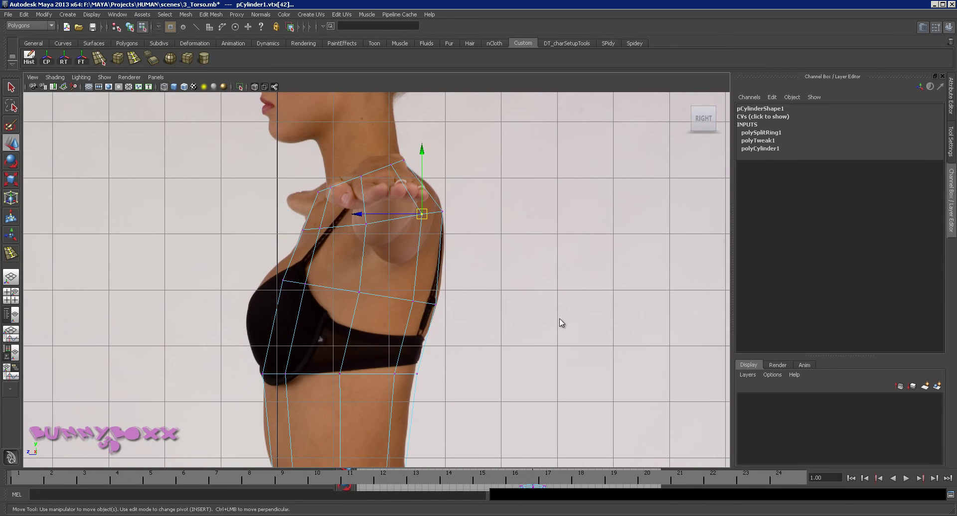
left_click_drag(268, 271, 496, 335)
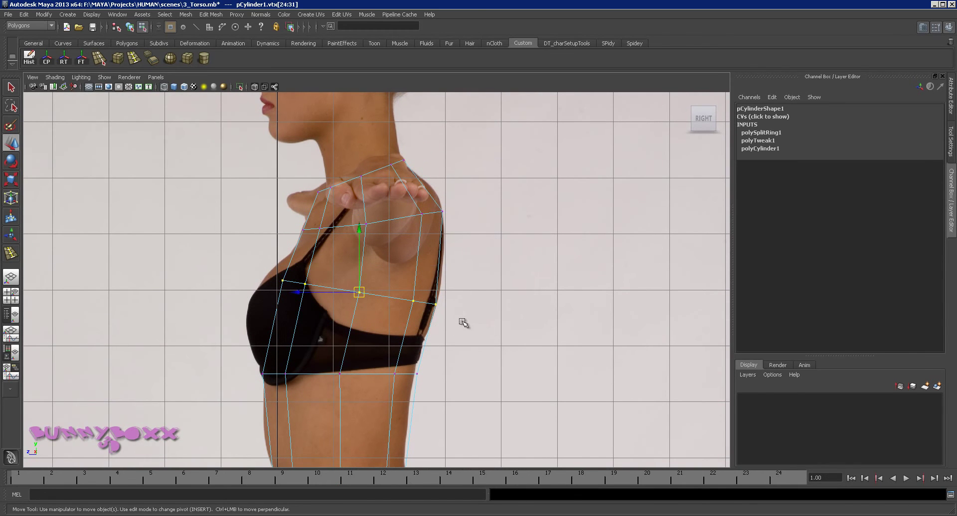
left_click_drag(360, 230, 361, 220)
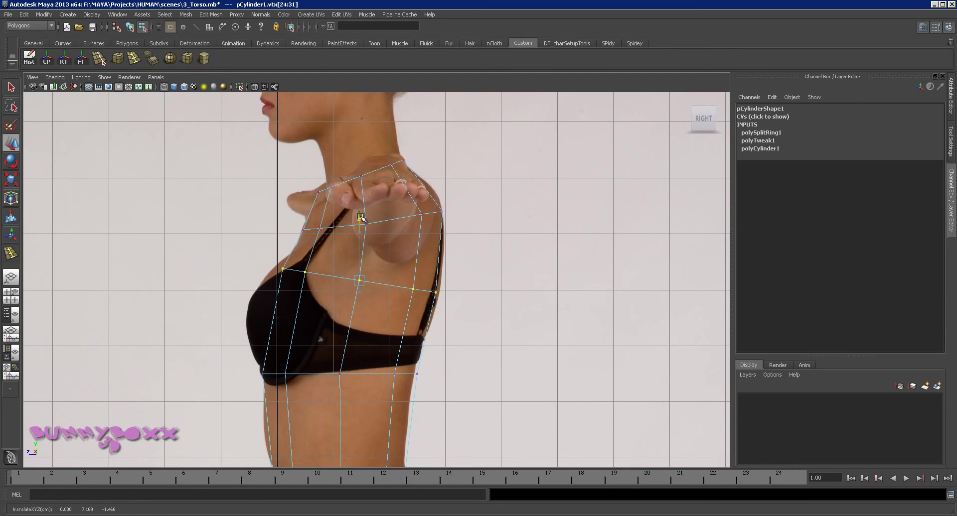
key("r")
left_click_drag(360, 281, 362, 282)
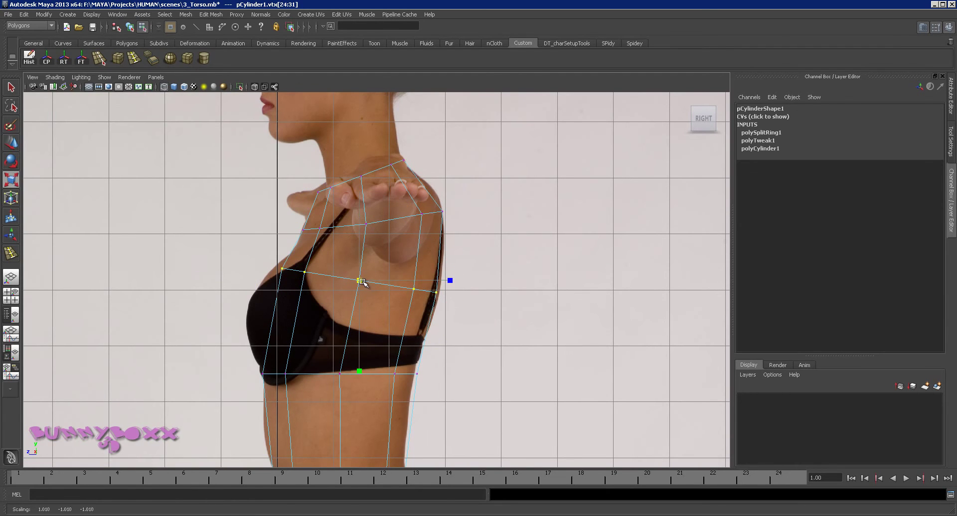
Step: Move the front vertices of the upper-chest row onto the chest outline at about Z -0.58
middle_click_drag(466, 248, 492, 306, "alt")
left_click_drag(323, 276, 352, 298)
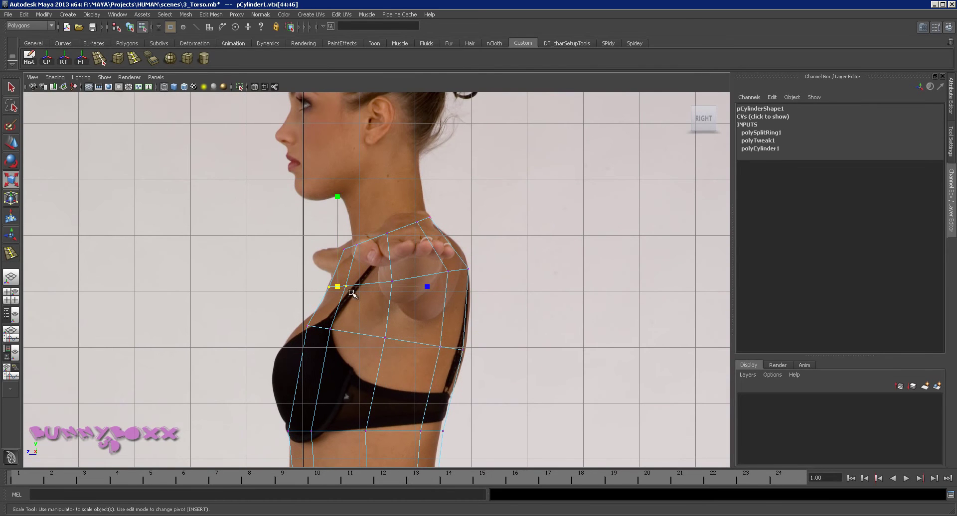
key("w")
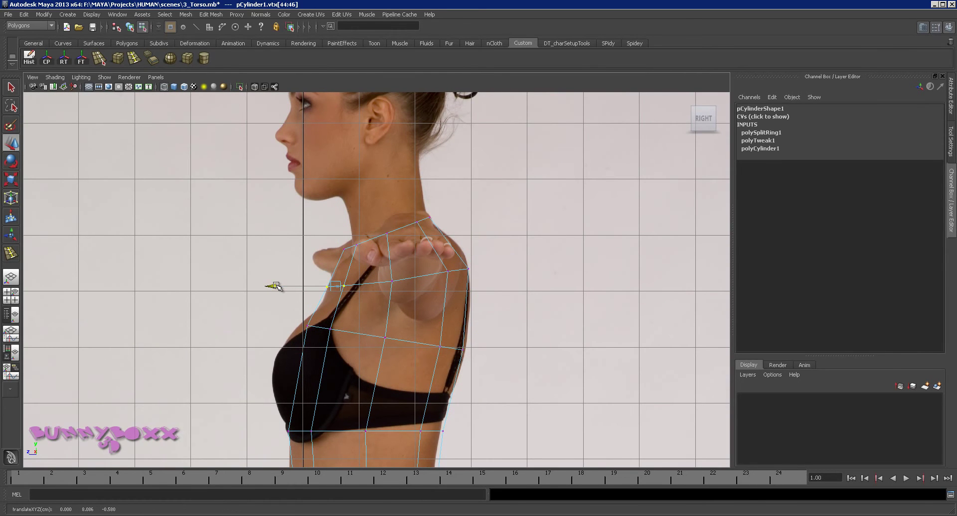
Step: Insert an edge loop across the bust between the armpit and underbust rows, and nudge its front vertices slightly forward
middle_click_drag(413, 324, 385, 297, "alt")
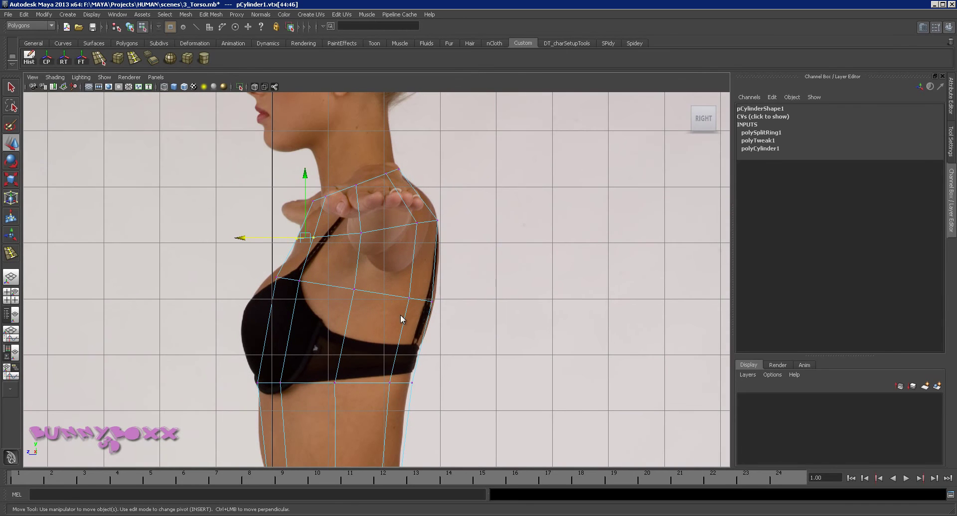
left_click(134, 58)
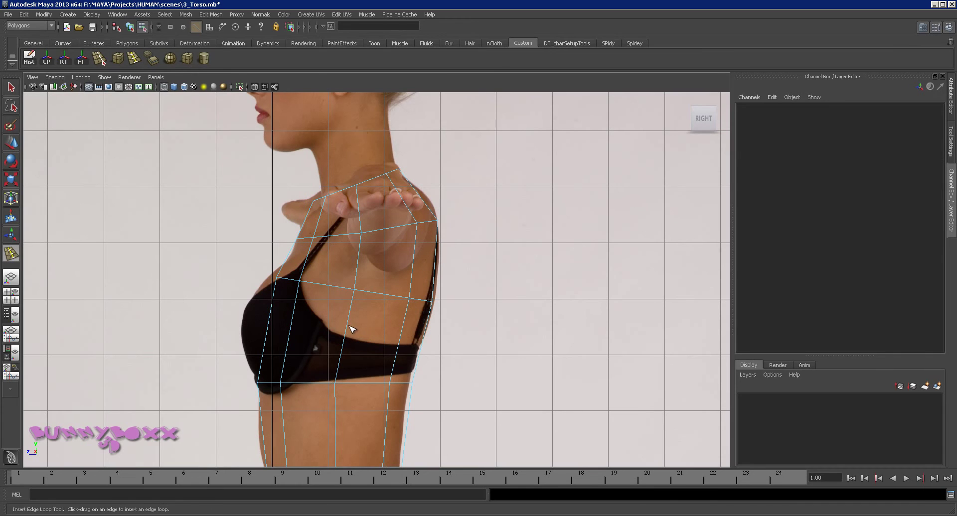
left_click_drag(352, 329, 347, 333)
middle_click_drag(347, 333, 439, 322, "alt")
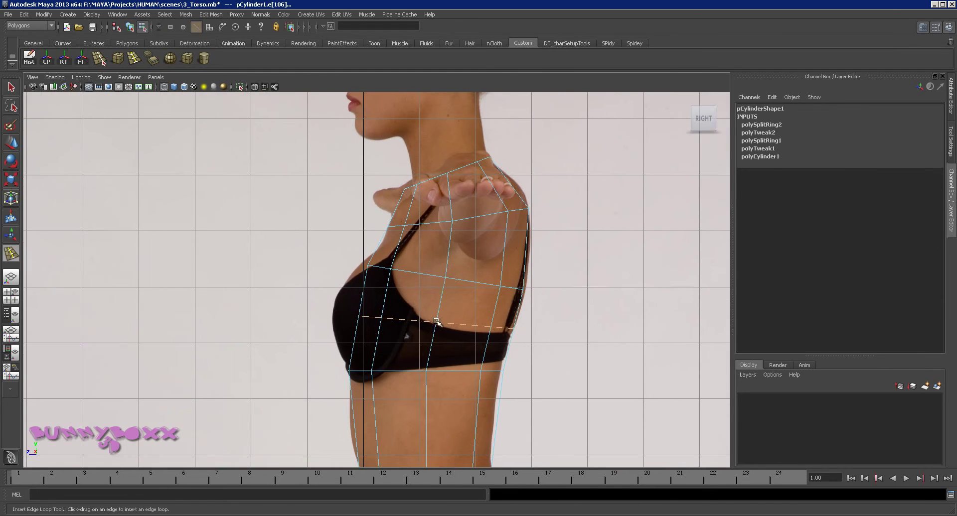
key("w")
key("F9")
left_click_drag(387, 327, 305, 318)
Step: Fit the back outline by moving the armpit row's back vertices to about Z -2.7 and the bust row's to about Z -2.5
middle_click_drag(513, 370, 429, 357, "alt")
right_click_drag(430, 357, 479, 335, "alt")
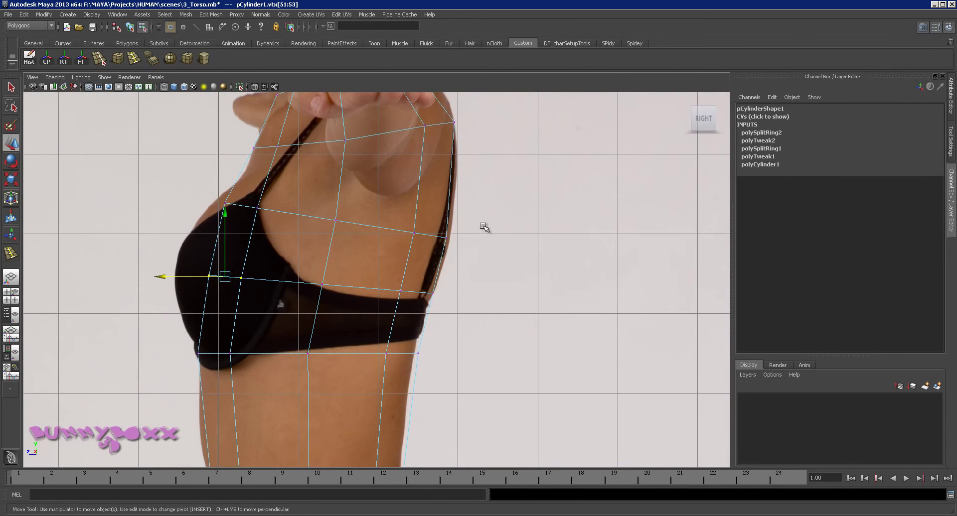
left_click_drag(483, 225, 375, 236)
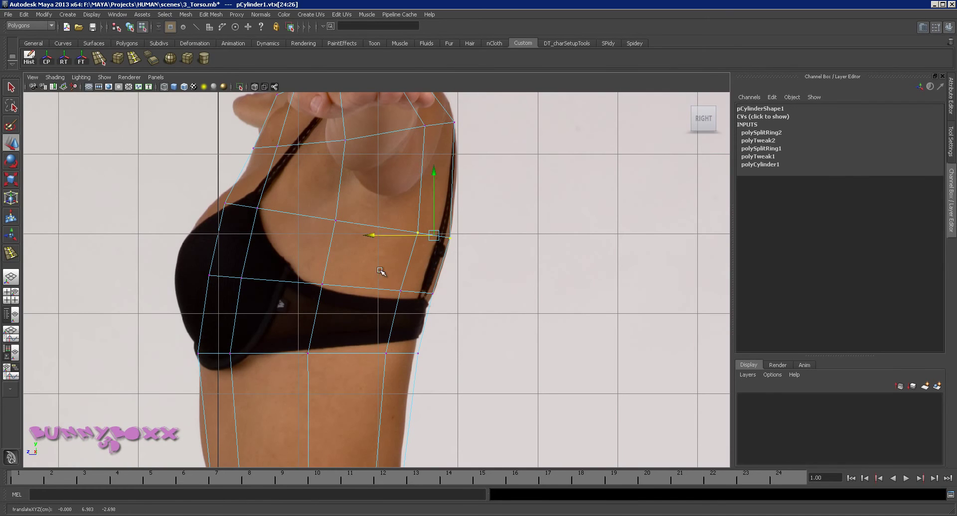
left_click_drag(382, 270, 442, 322)
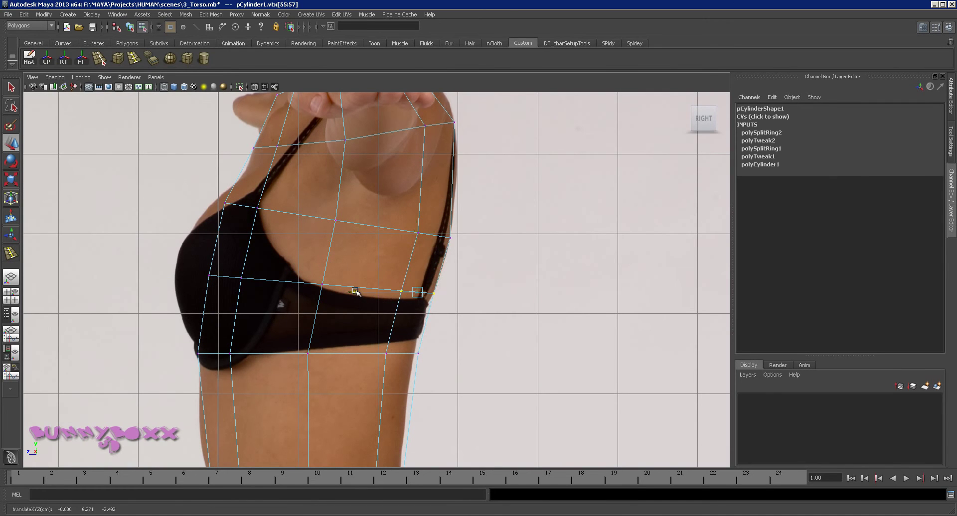
Step: Move the front vertices of the bust row slightly forward to about Z -0.06
middle_click_drag(250, 288, 332, 297, "alt")
left_click_drag(294, 274, 361, 304)
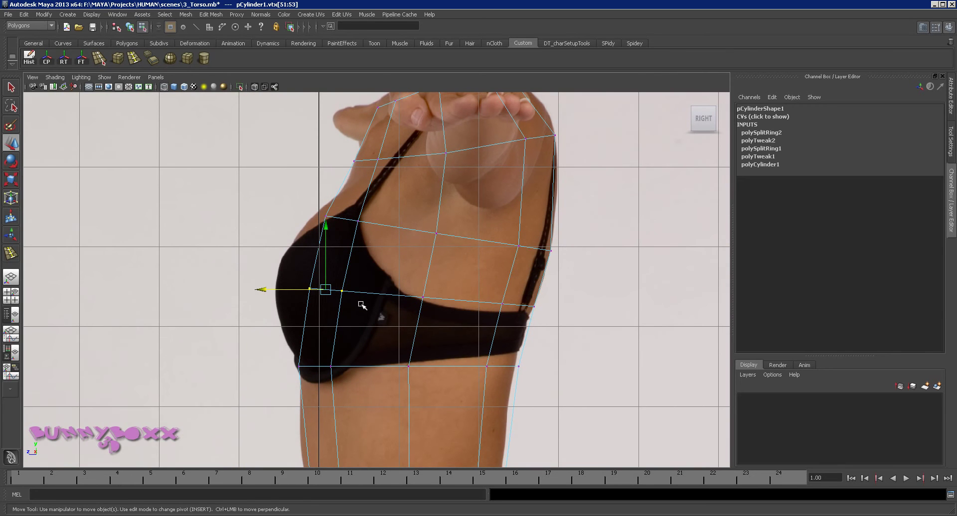
left_click_drag(263, 289, 261, 290)
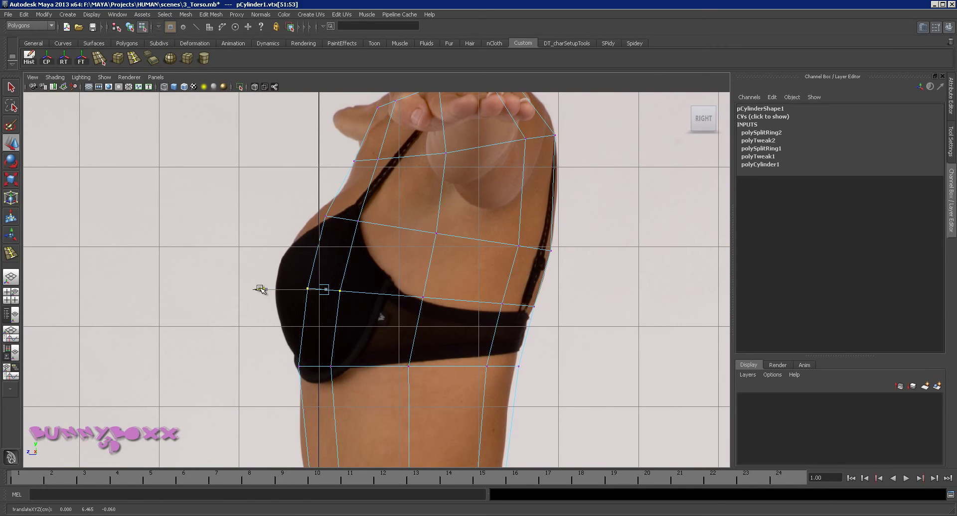
Step: Insert an edge loop around the midriff, about midway between the underbust row and the waist row, and switch to vertex editing
mouse_move(456, 277)
middle_mouse_down("alt")
mouse_move(457, 316)
mouse_move(443, 290)
middle_mouse_up("alt")
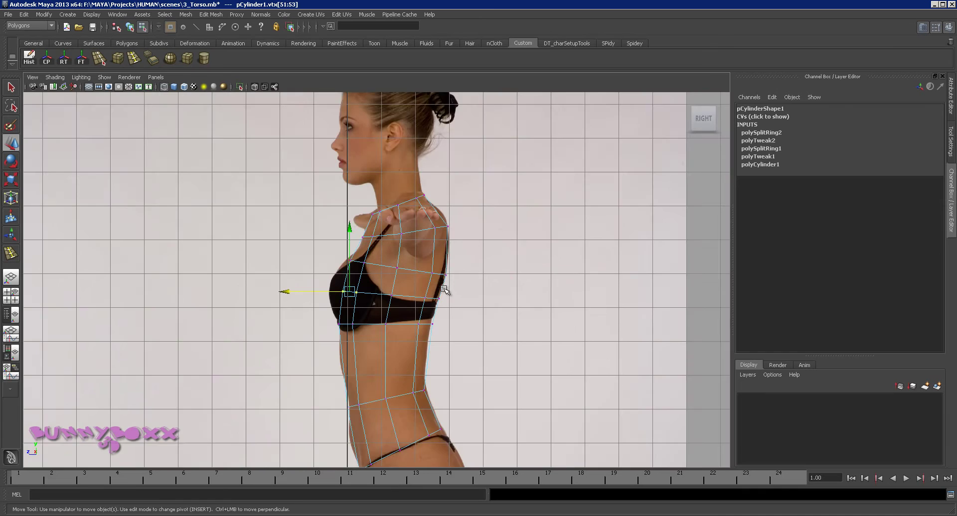
middle_click_drag(445, 290, 456, 297, "alt")
scroll(443, 309, "up", 2)
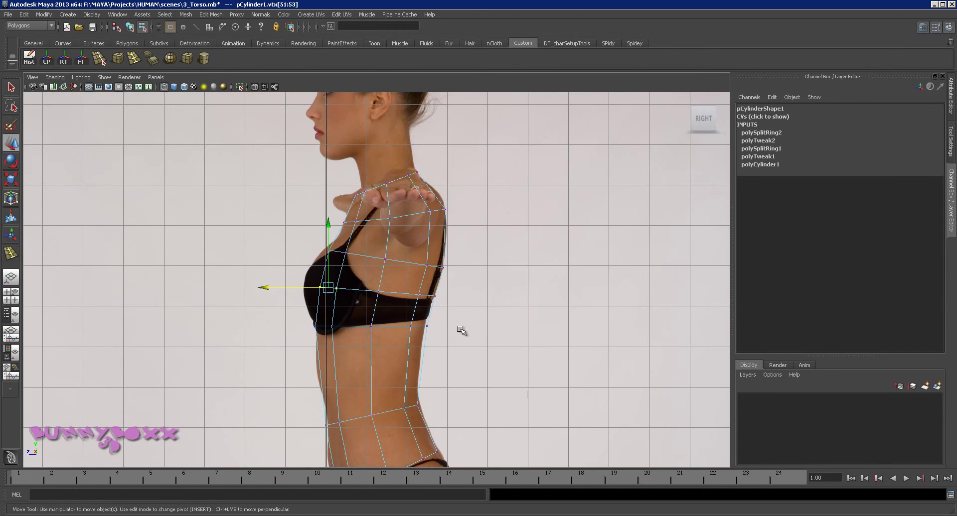
middle_click_drag(464, 344, 465, 281, "alt")
left_click(134, 59)
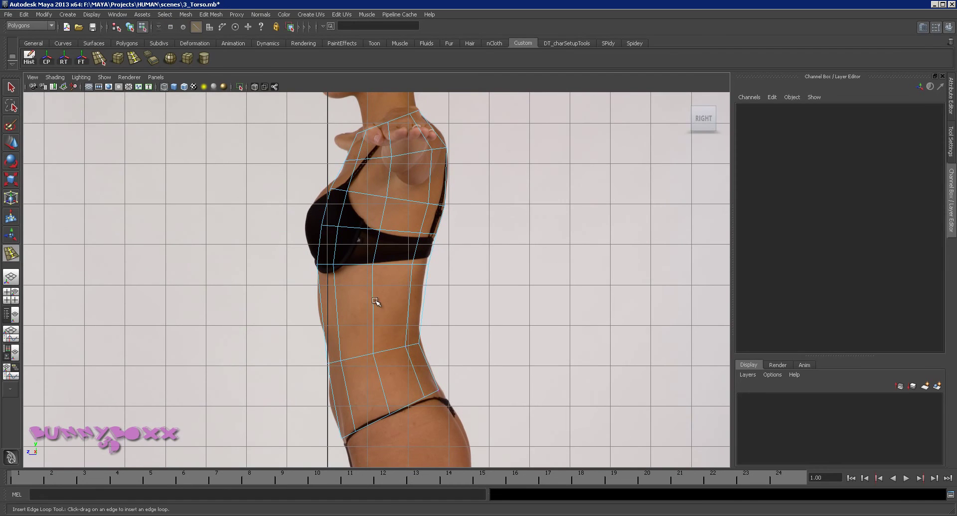
left_click_drag(376, 301, 374, 306)
key("w")
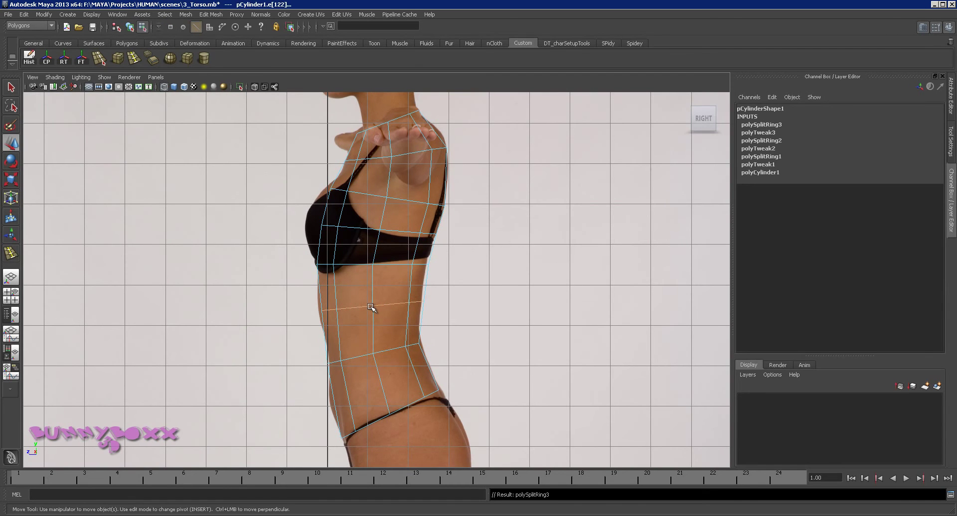
left_click(11, 88)
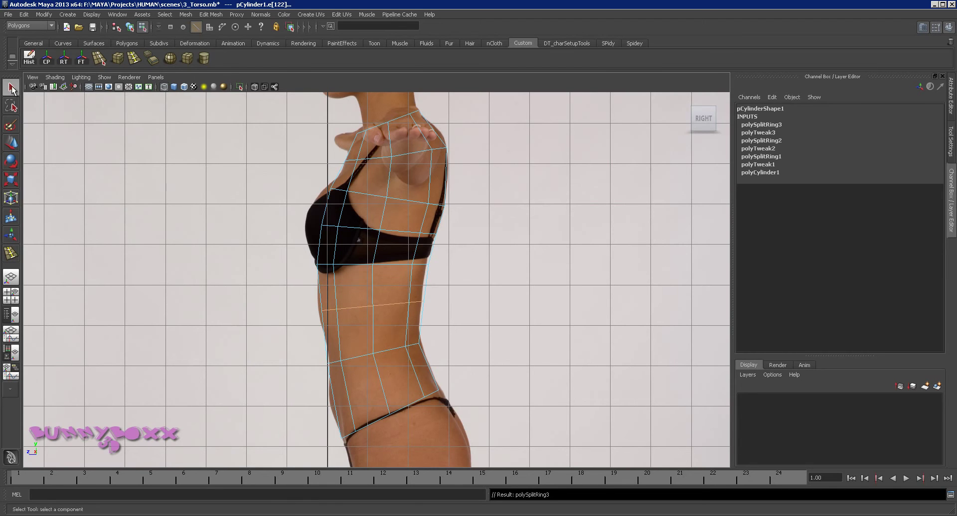
mouse_move(381, 308)
right_mouse_down()
mouse_move(357, 307)
mouse_move(370, 303)
right_mouse_up()
right_click(372, 306)
left_click(331, 306)
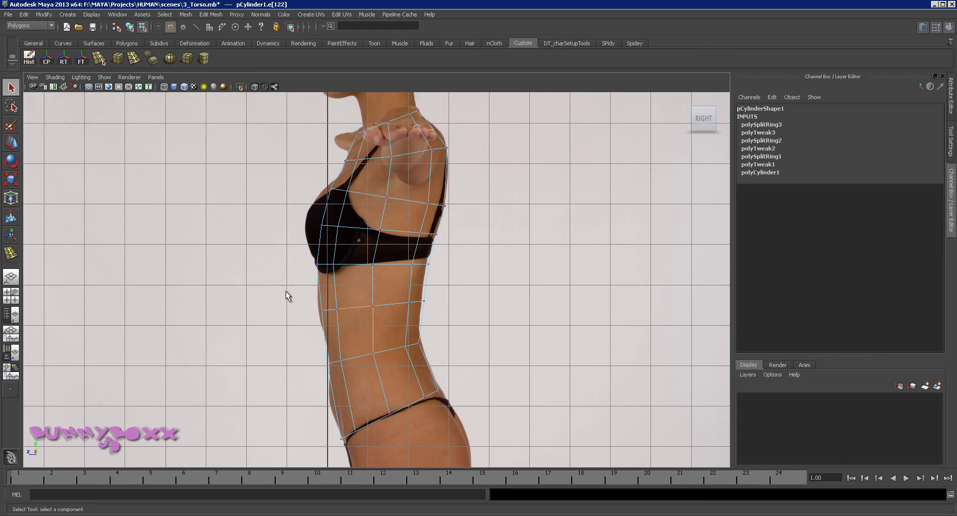
Step: Move the midriff vertex row forward to about Z -1.04 and lower it to about Y 4.43
left_click_drag(288, 293, 458, 331)
key("w")
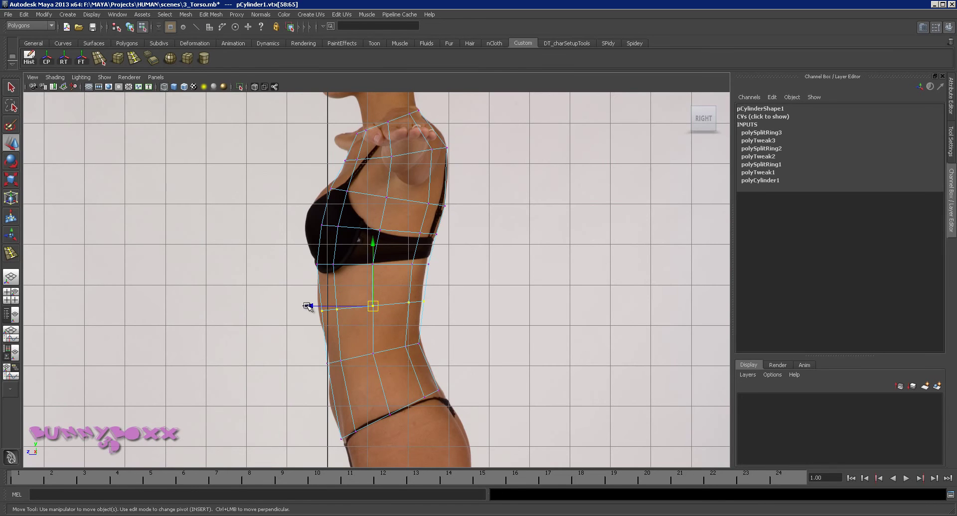
left_click_drag(309, 307, 304, 306)
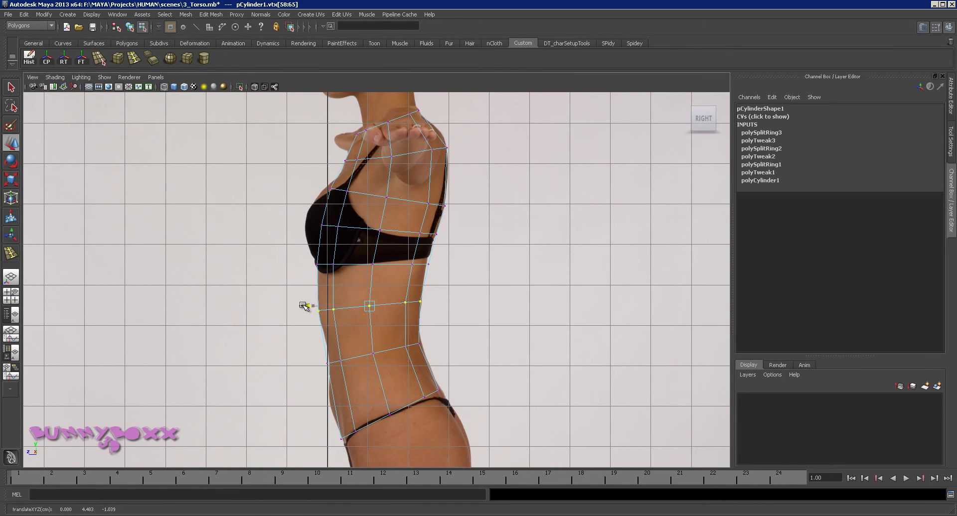
middle_click_drag(398, 343, 404, 286, "alt")
right_click_drag(403, 287, 406, 256, "alt")
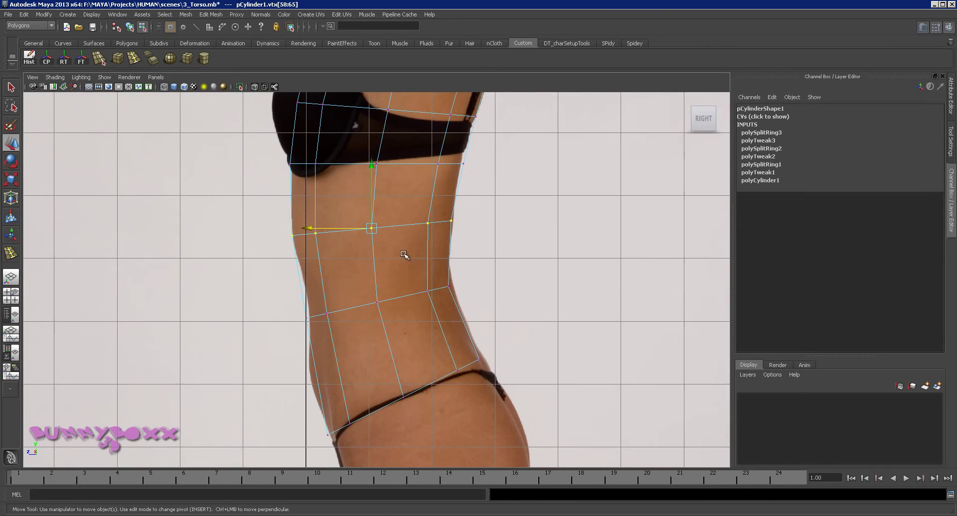
left_click_drag(370, 164, 369, 170)
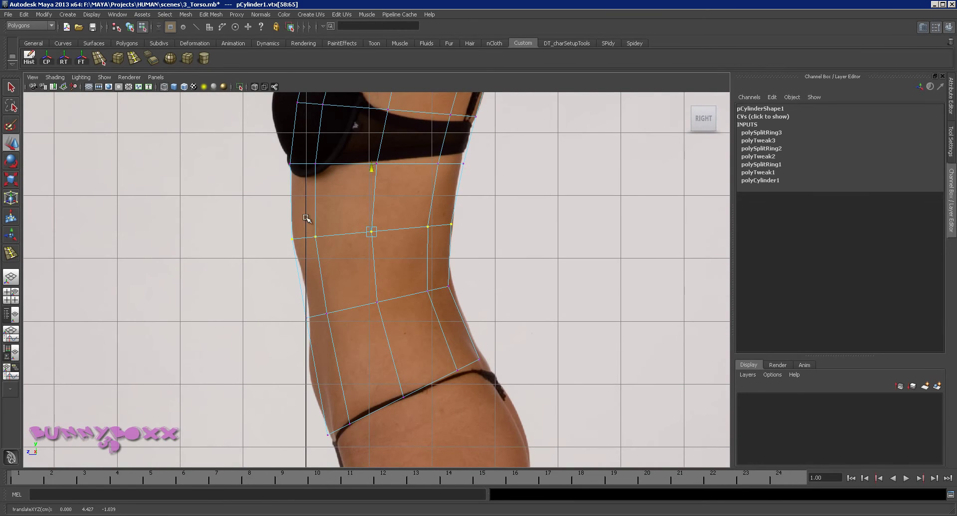
left_click_drag(306, 231, 306, 231)
Step: Insert an edge loop around the lower abdomen, about midway between the waist row and the bottom row, and switch to vertex editing
middle_click_drag(409, 277, 421, 260, "alt")
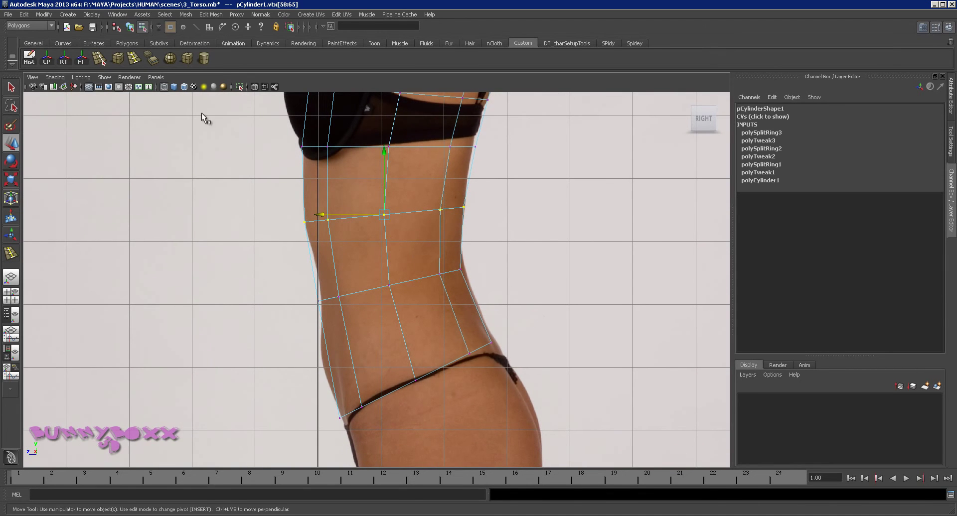
left_click(134, 58)
left_click_drag(411, 336, 403, 335)
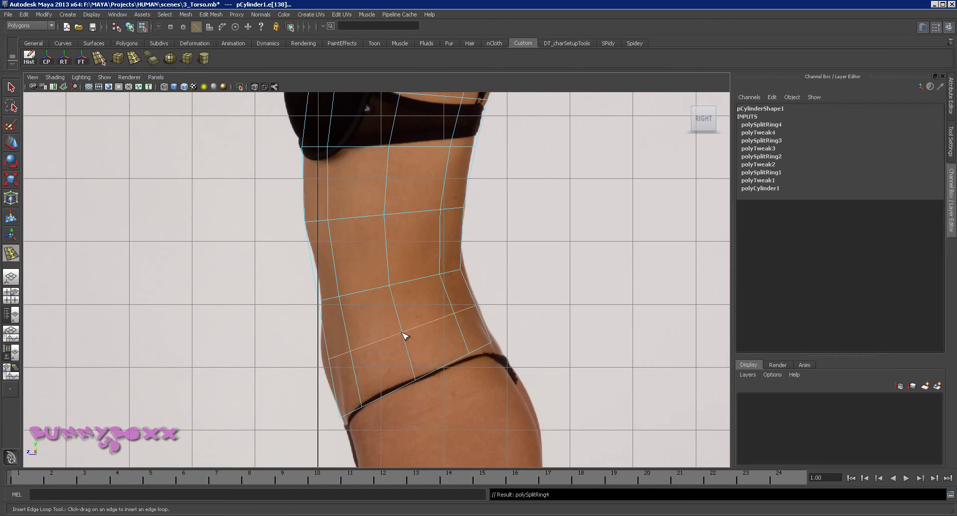
key("w")
right_click(397, 334)
mouse_move(395, 335)
right_mouse_down()
mouse_move(438, 321)
mouse_move(406, 323)
right_mouse_up()
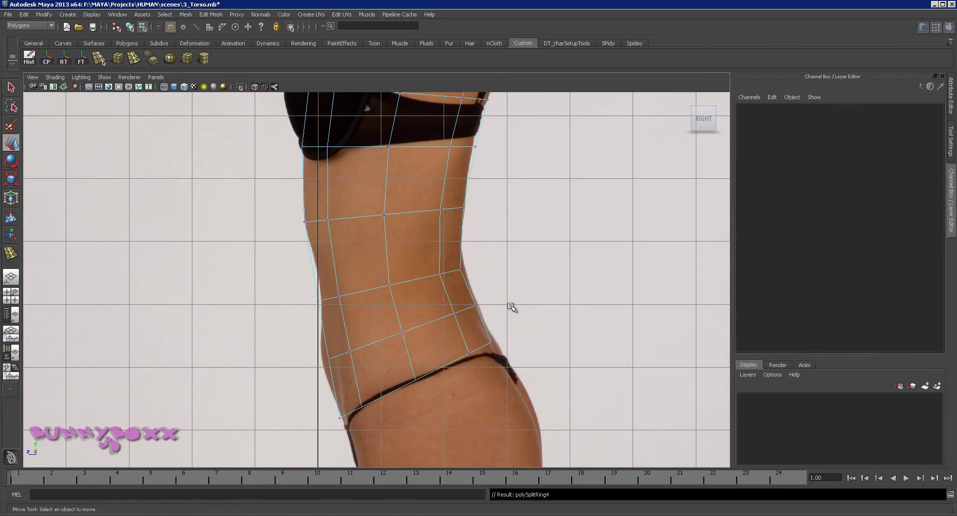
Step: Scale the new lower-abdomen vertex row up slightly and move it forward to about Z -1.28
left_click_drag(495, 299, 288, 382)
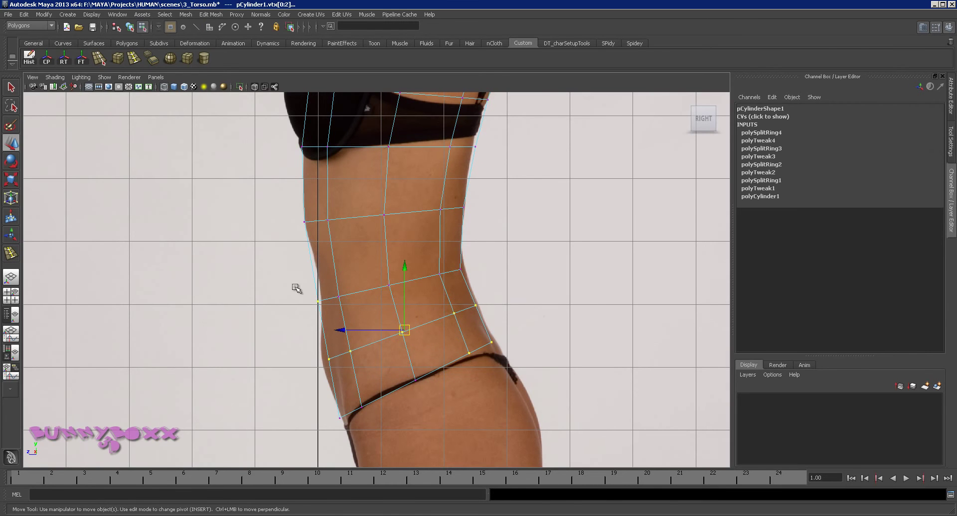
left_click_drag(344, 331, 346, 332)
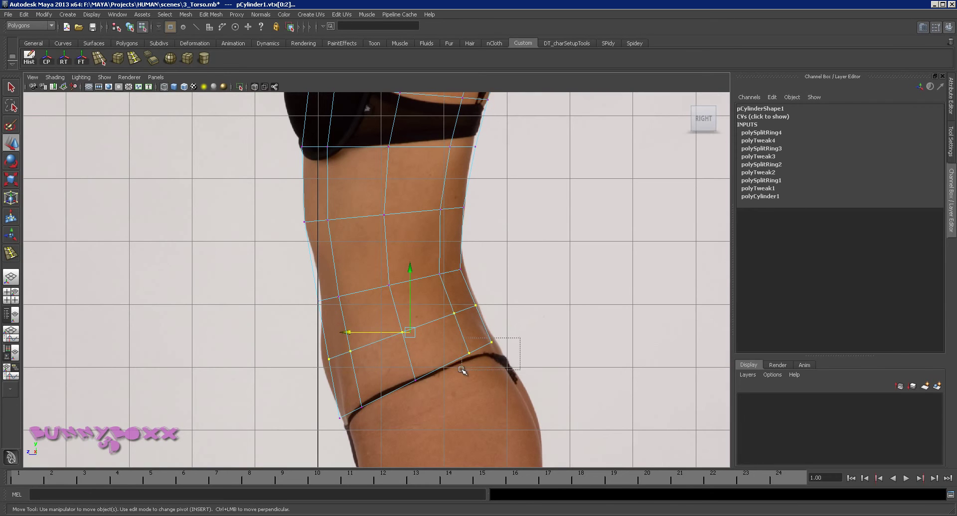
key("e")
key("r")
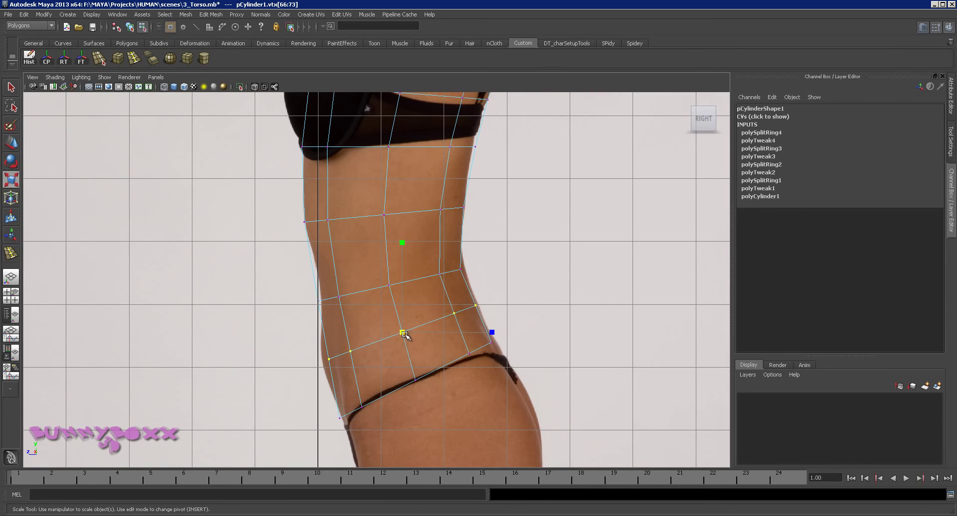
left_click_drag(404, 333, 404, 333)
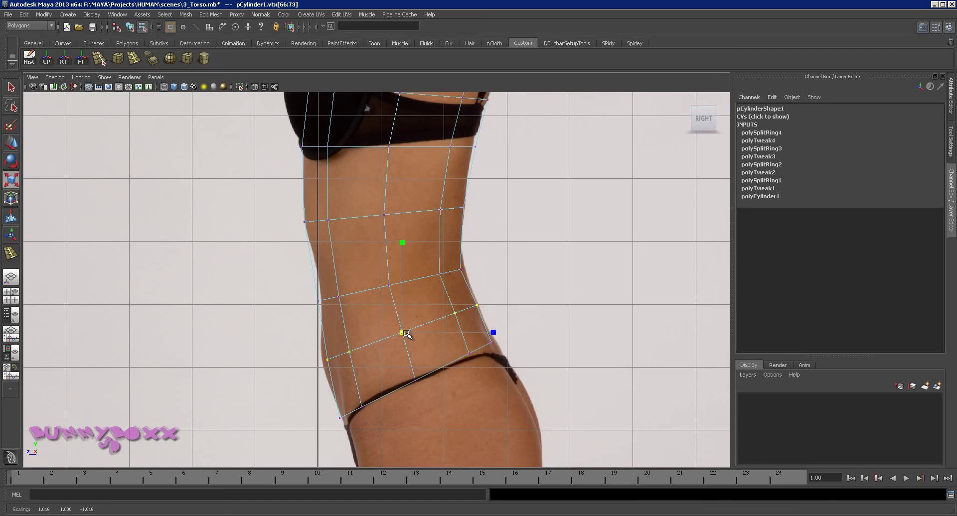
key("w")
left_click_drag(341, 332, 339, 332)
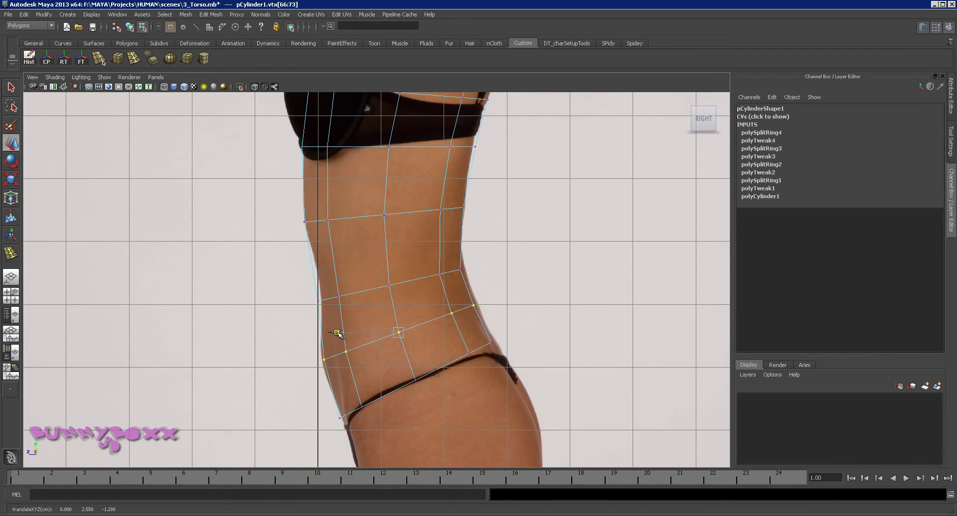
Step: Fit the lower back outline by moving the back vertices to about Z -2.13 at the waist, -2.32 at the abdomen and -2.61 at the bottom
middle_click_drag(485, 249, 419, 299, "alt")
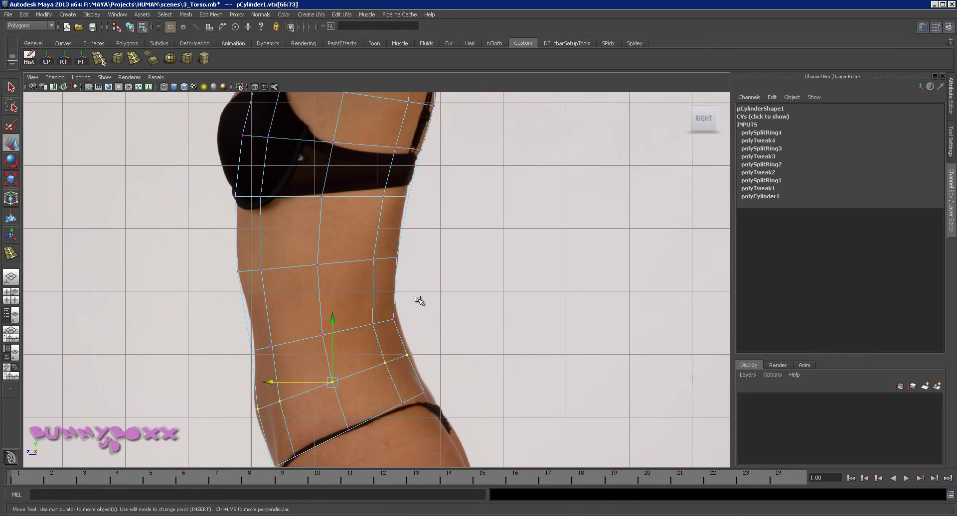
left_click_drag(426, 298, 364, 338)
left_click(323, 322)
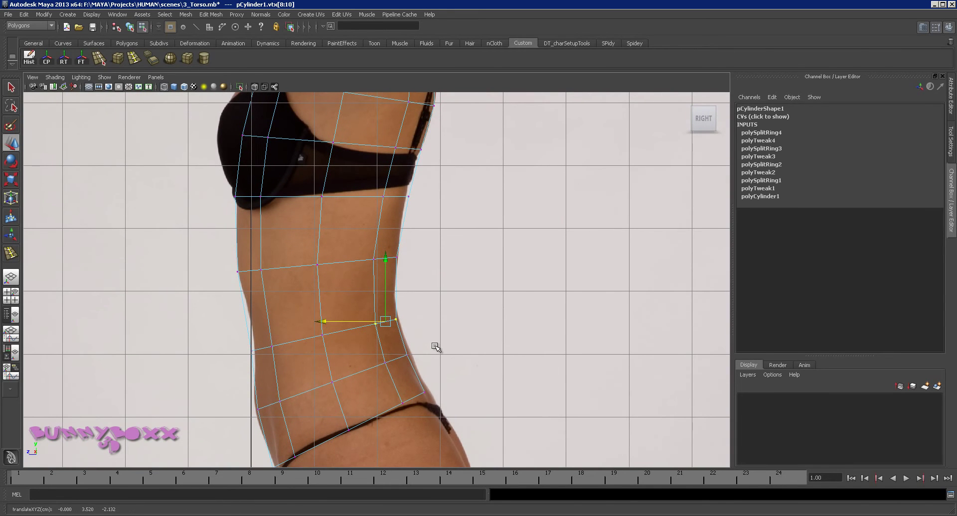
left_click_drag(421, 348, 375, 375)
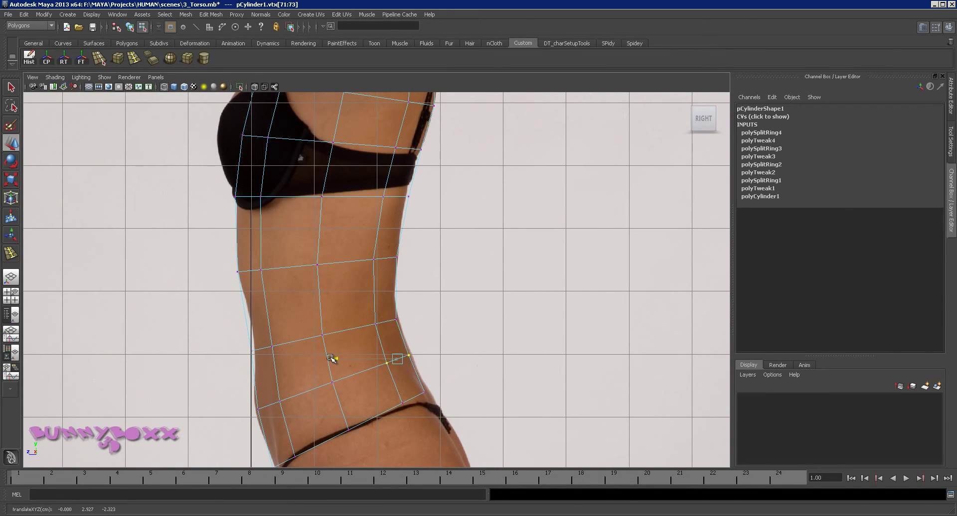
left_click_drag(439, 385, 355, 399)
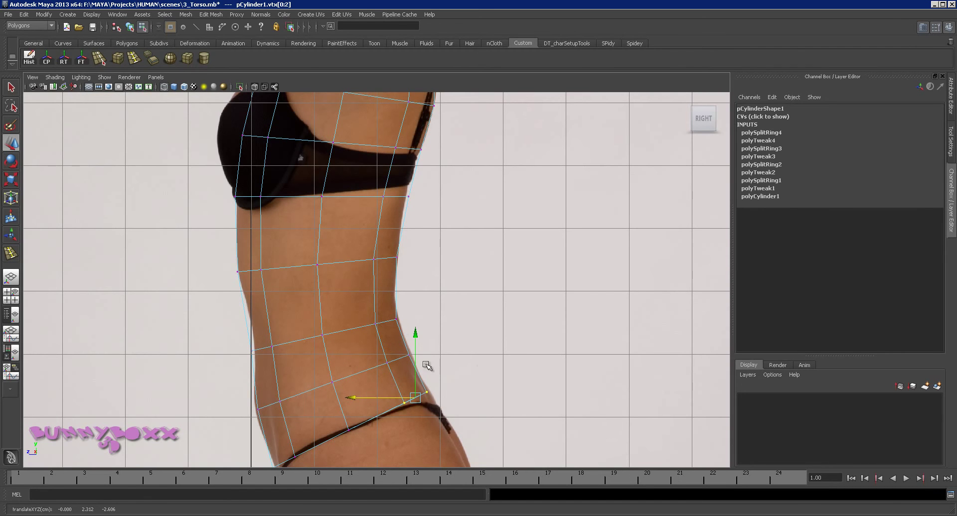
Step: In the front view, widen the upper chest vertex row in X to about 1.3 times, towards the shoulders
middle_click_drag(353, 343, 437, 248, "alt")
scroll(437, 244, "down", 5)
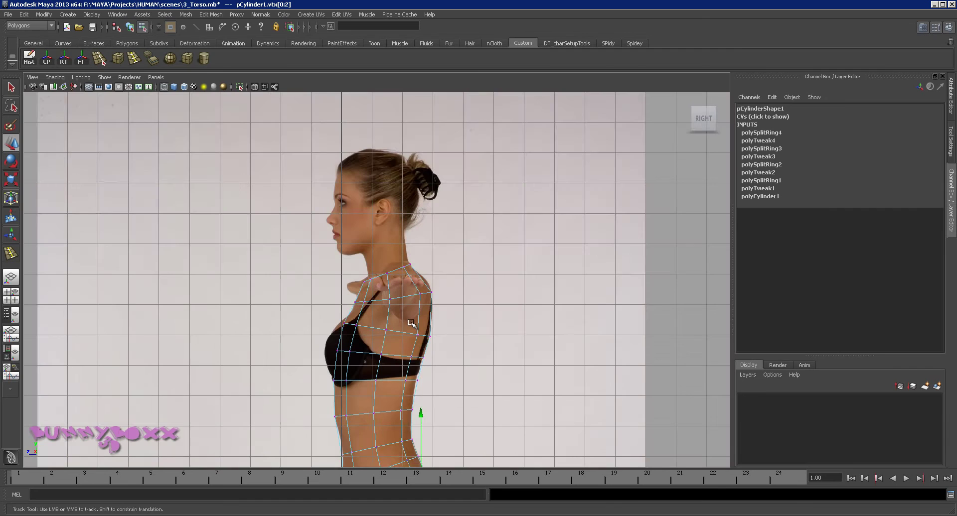
scroll(438, 240, "up", 2)
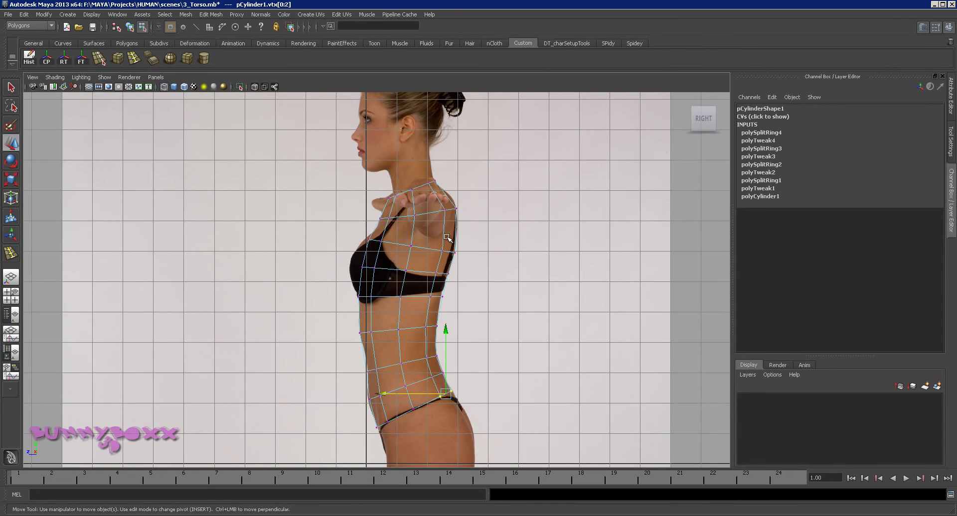
middle_click_drag(446, 237, 431, 223, "alt")
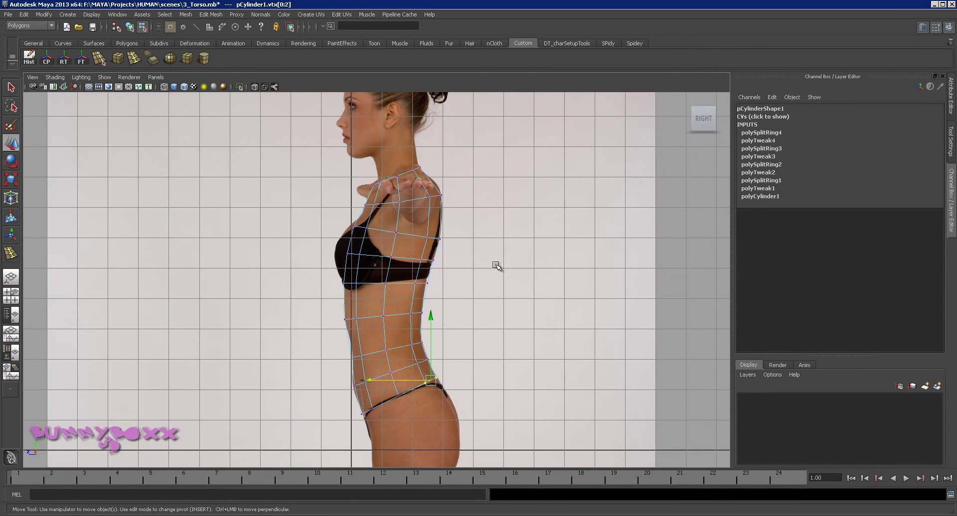
key("space")
key("space")
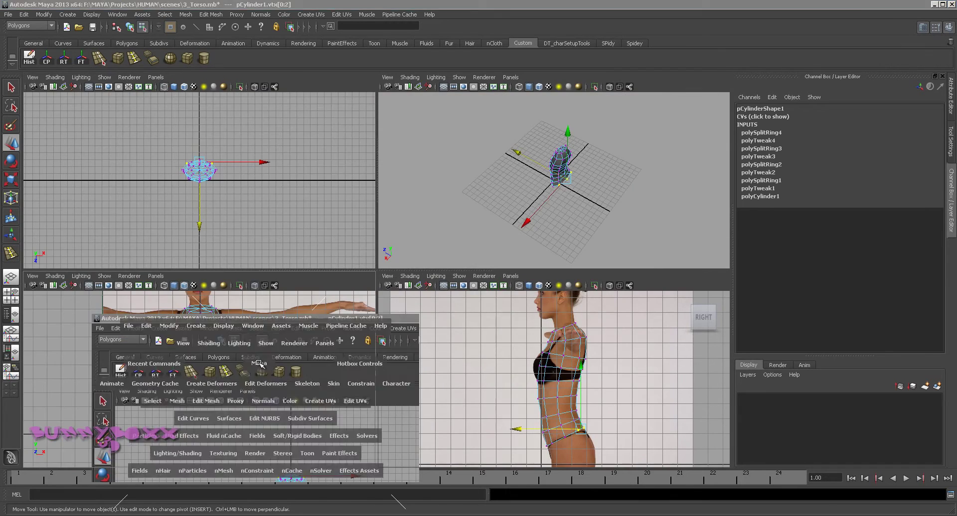
middle_click_drag(481, 199, 459, 315, "alt")
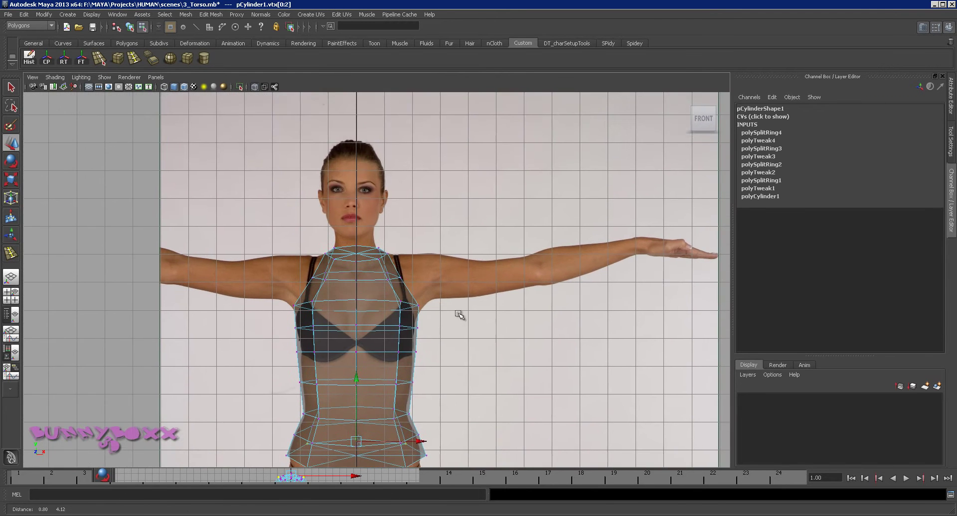
scroll(457, 312, "up", 3)
left_click_drag(430, 256, 210, 299)
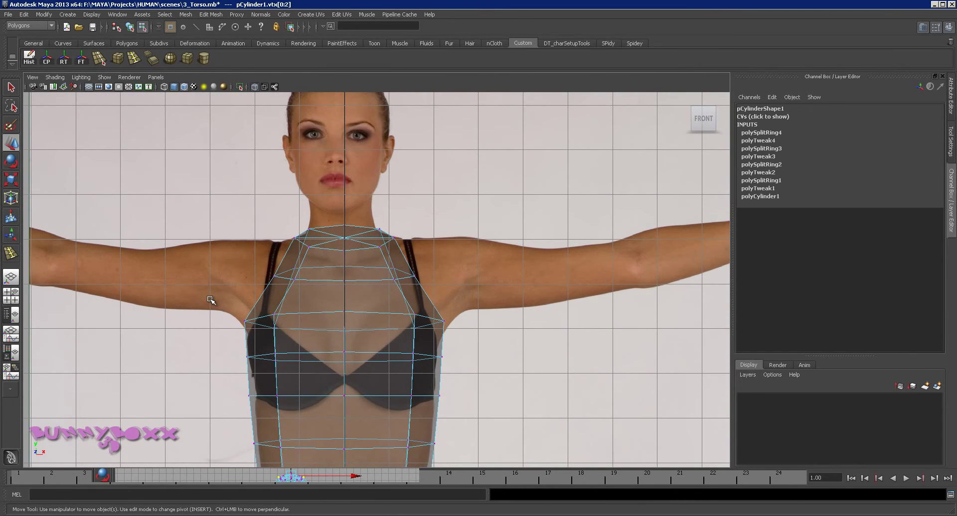
key("r")
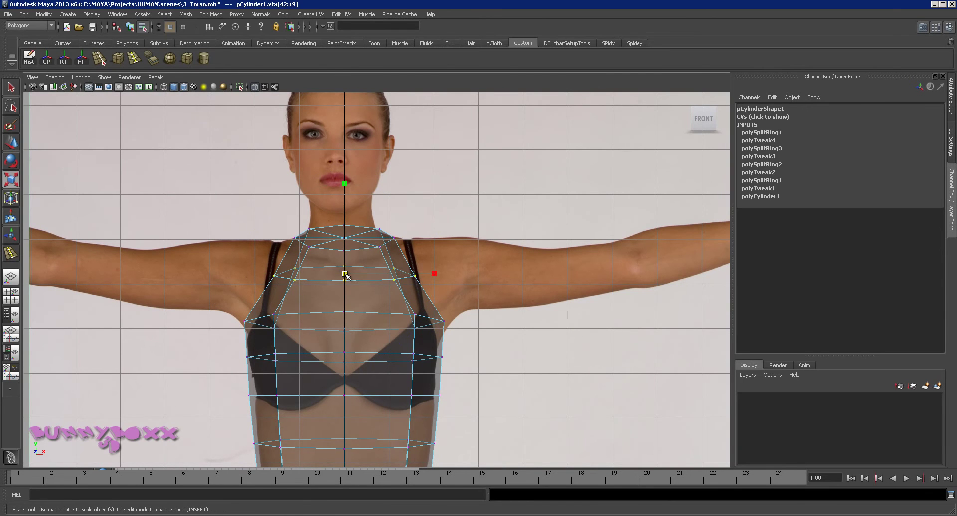
left_click(345, 274)
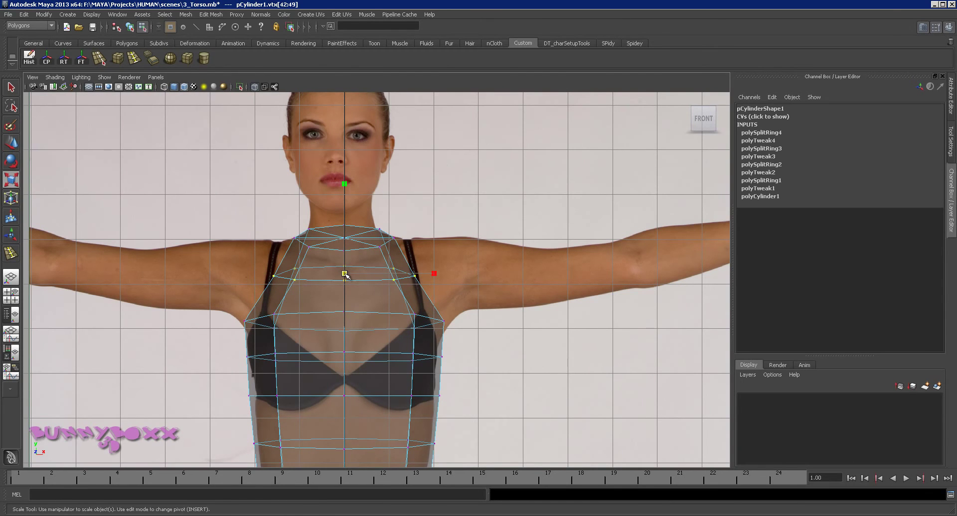
left_click(434, 273)
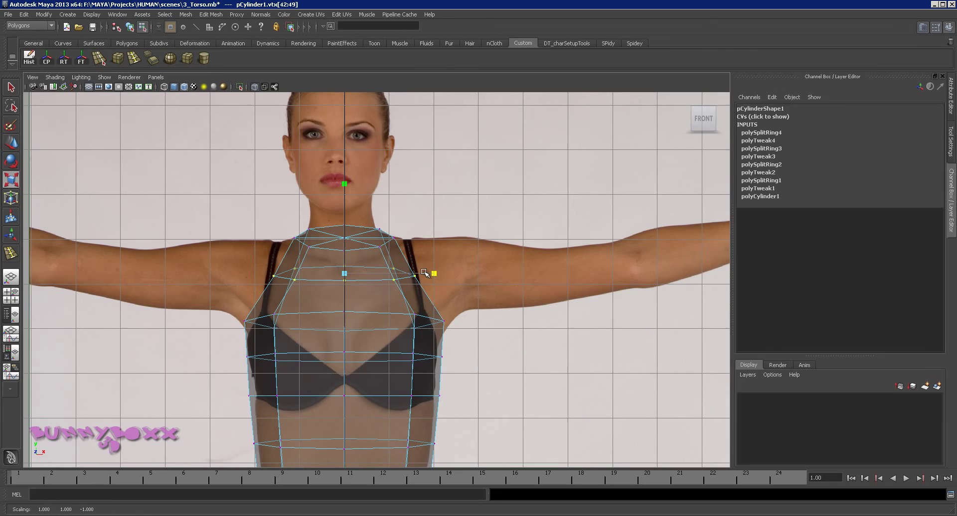
left_click_drag(435, 275, 464, 278)
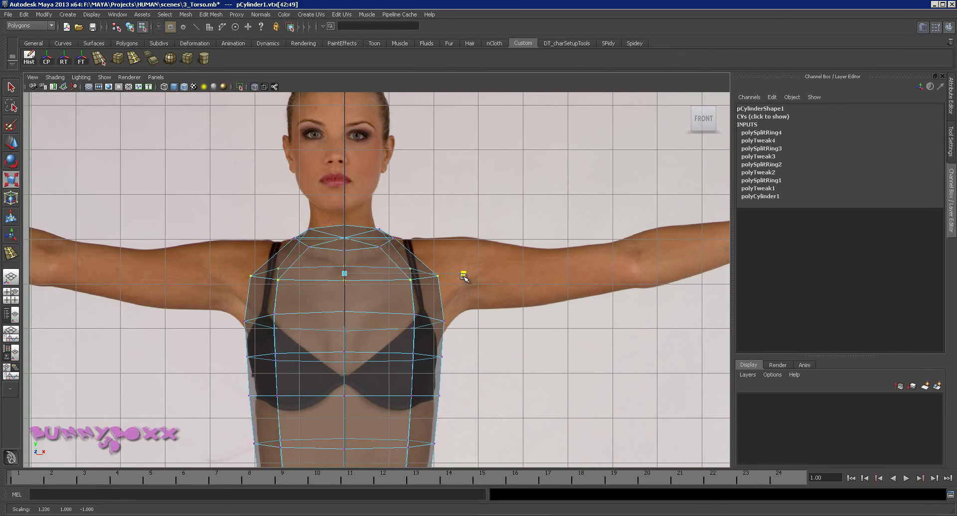
left_click_drag(464, 277, 460, 278)
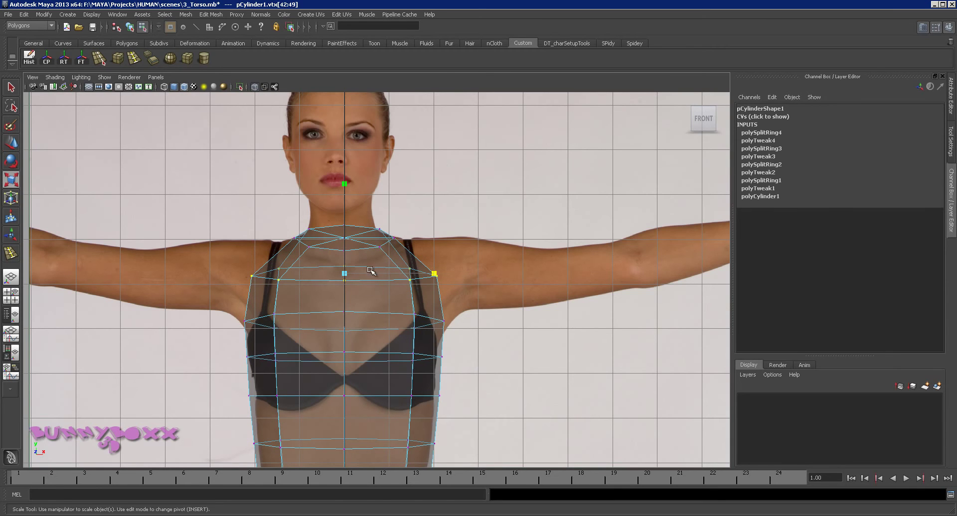
left_click_drag(434, 273, 437, 273)
Step: Widen the bust and underbust vertex rows slightly in X to follow the body's sides in the front photo
middle_click_drag(421, 292, 424, 221, "alt")
key("r")
left_click_drag(228, 236, 202, 310)
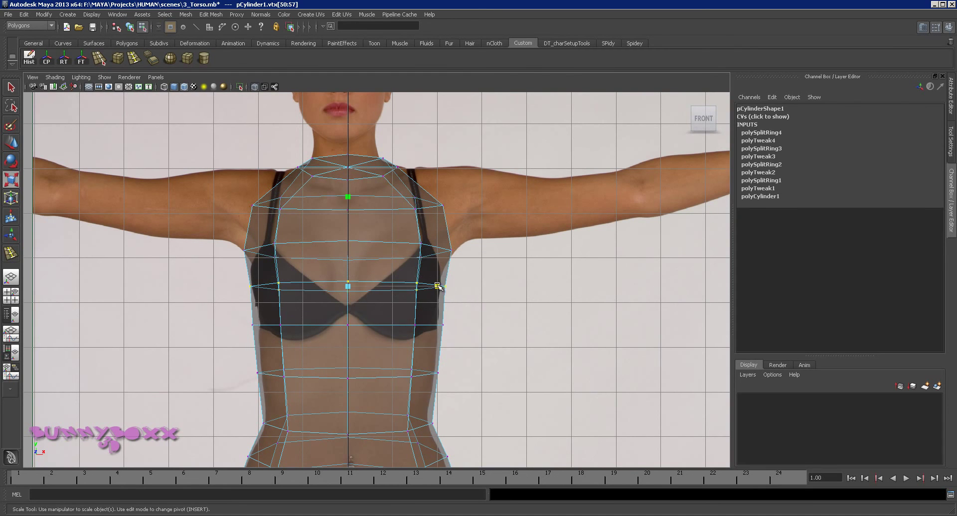
left_click_drag(437, 286, 442, 286)
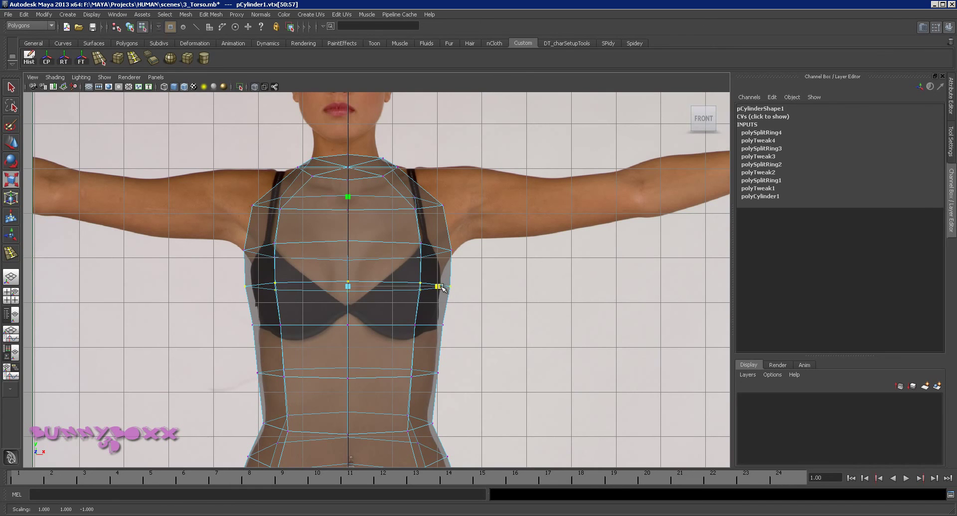
left_click_drag(474, 317, 214, 340)
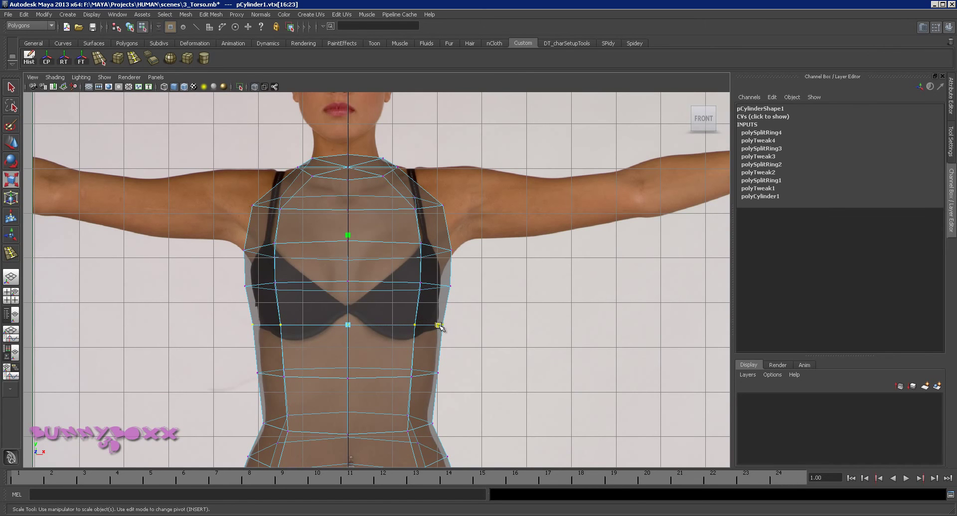
left_click_drag(438, 326, 439, 326)
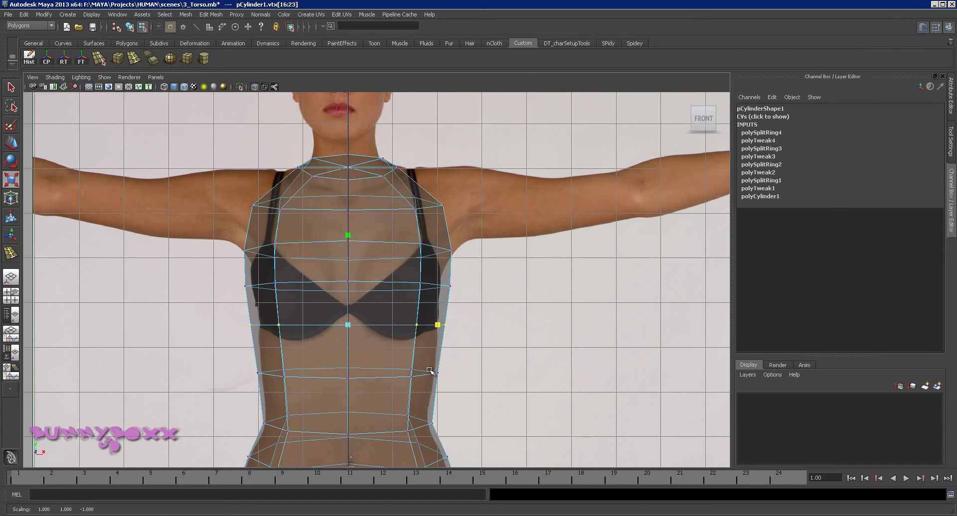
Step: In the side view, select only the waist vertex row and raise it slightly to about Y 3.36
middle_click_drag(441, 328, 445, 264, "alt")
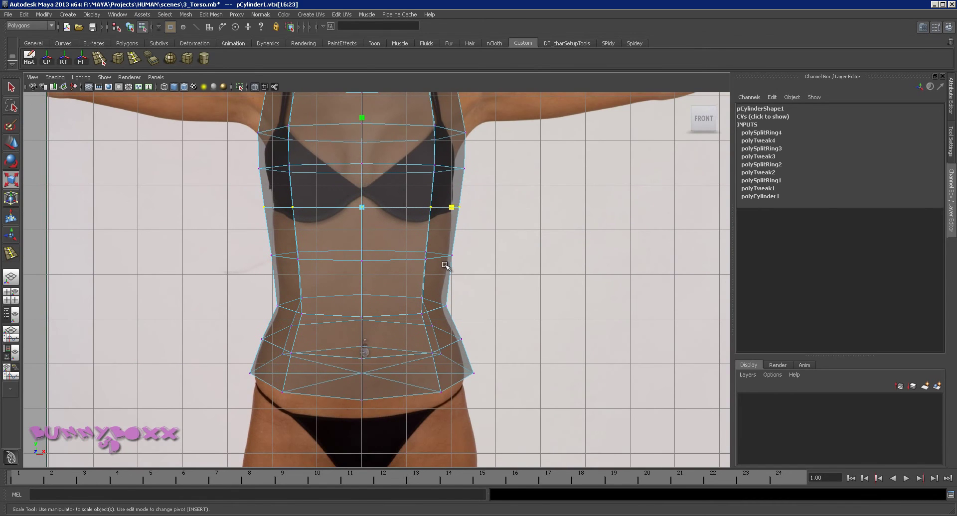
middle_click_drag(488, 205, 488, 208, "alt")
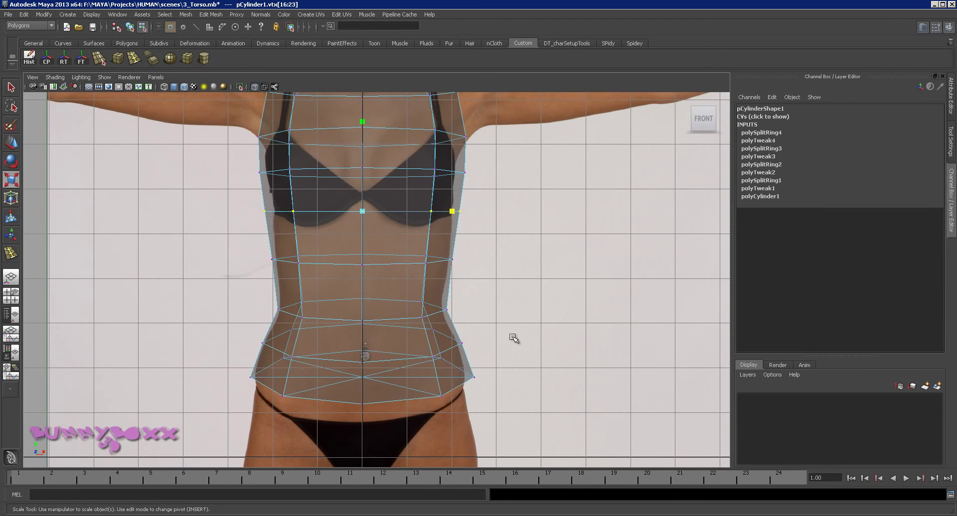
middle_click_drag(515, 337, 503, 287, "alt")
key("space")
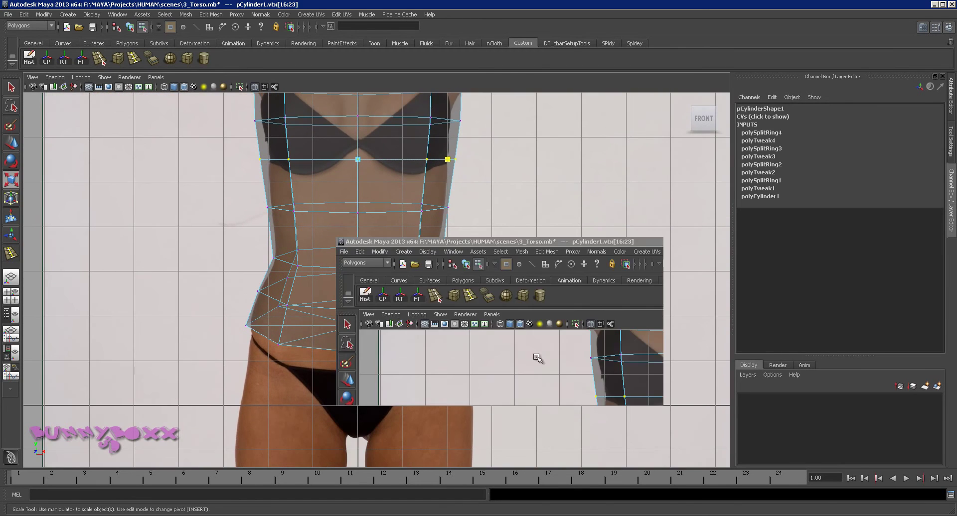
key("space")
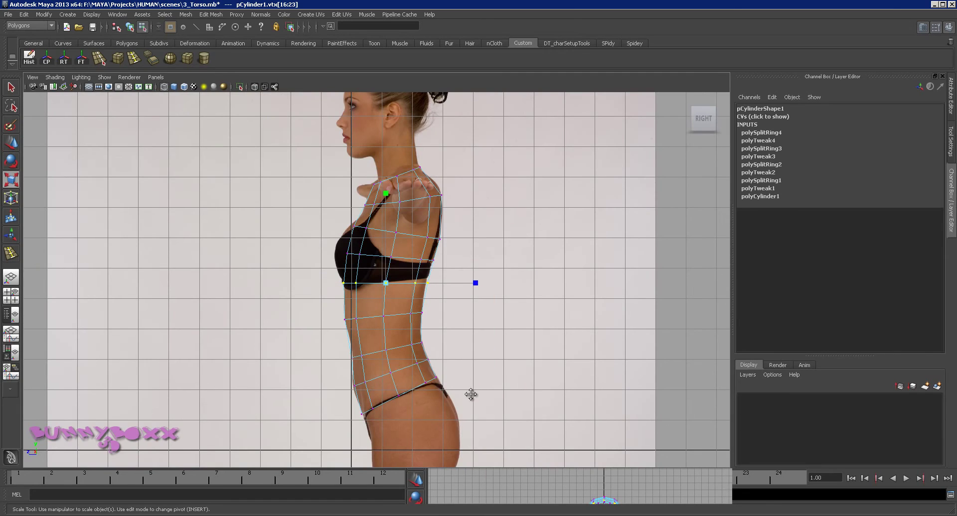
middle_click_drag(471, 394, 507, 293, "alt")
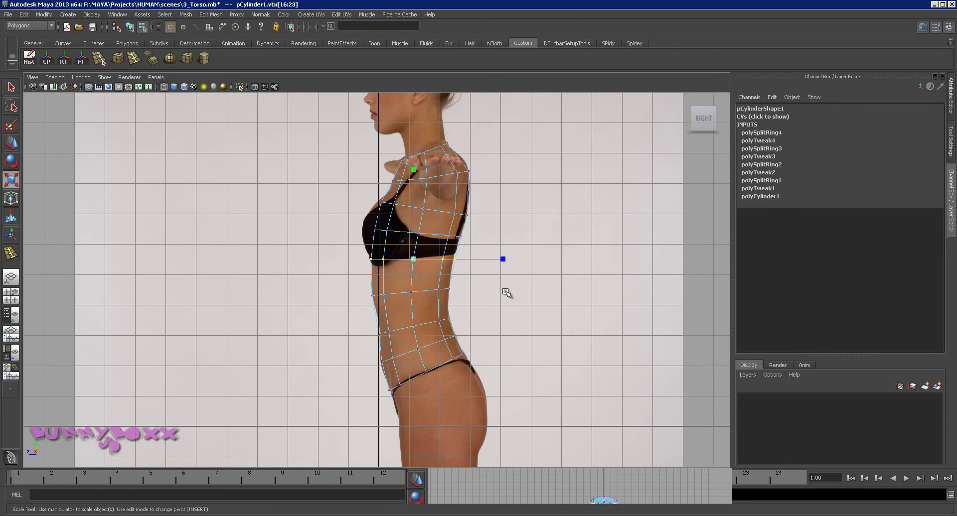
scroll(505, 294, "up", 3)
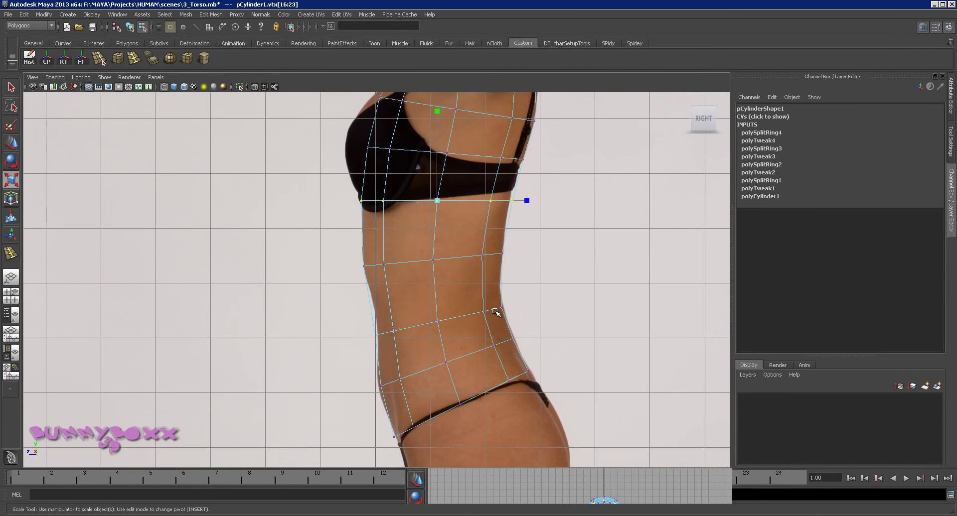
right_click_drag(468, 326, 522, 277)
left_click_drag(521, 277, 332, 344)
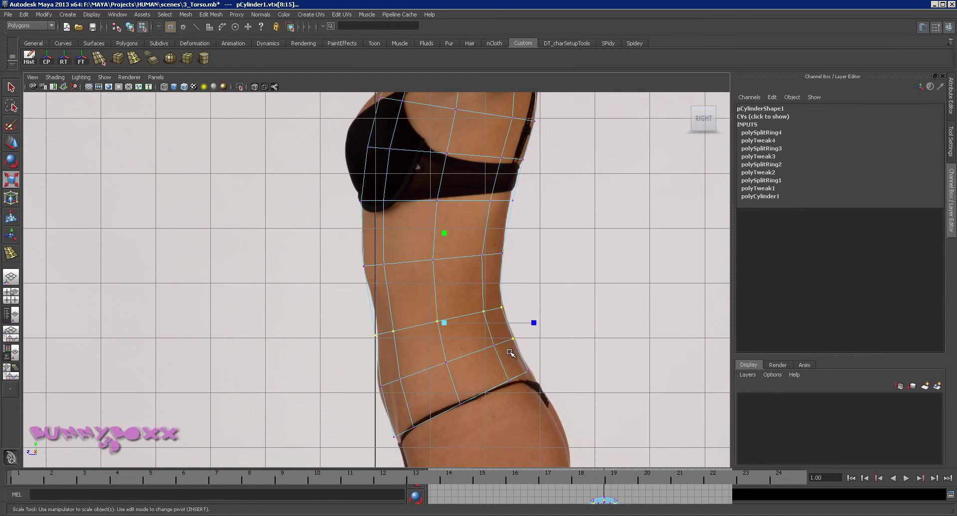
left_click_drag(575, 326, 484, 357, "ctrl")
key("w")
left_click_drag(438, 257, 437, 255)
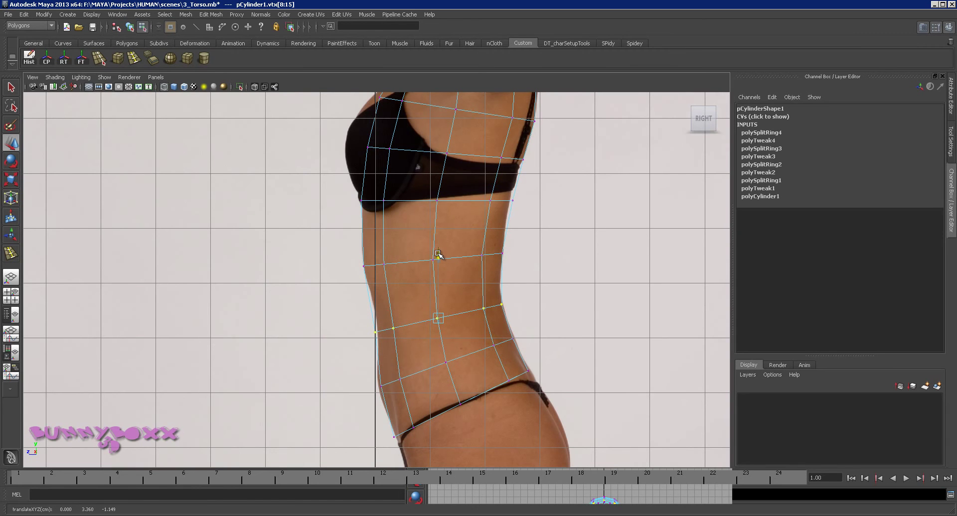
Step: In the side view, adjust the back vertices to about Z -2.64 at the bottom, -2.33 at the abdomen and -2.12 above the waist
middle_click_drag(499, 319, 457, 269, "alt")
right_click_drag(483, 319, 524, 321, "alt")
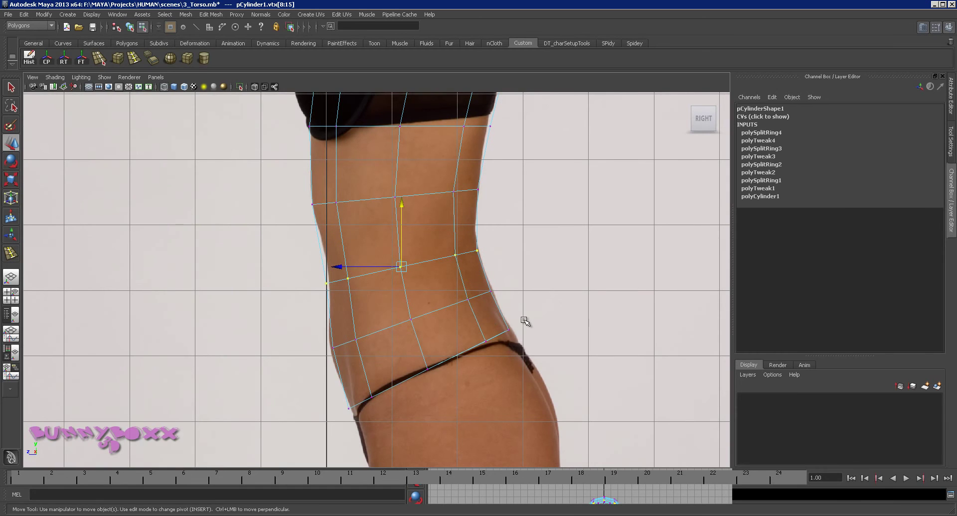
left_click_drag(524, 320, 436, 335)
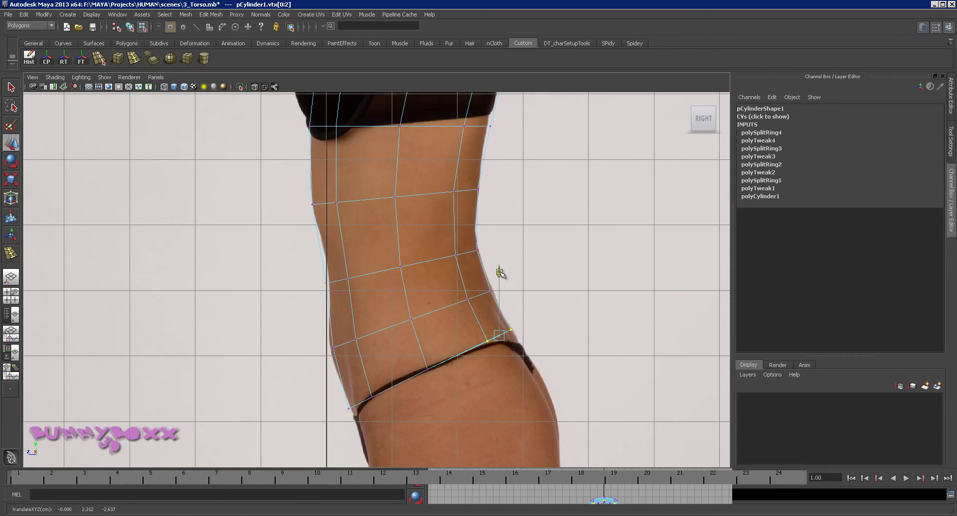
key("Up")
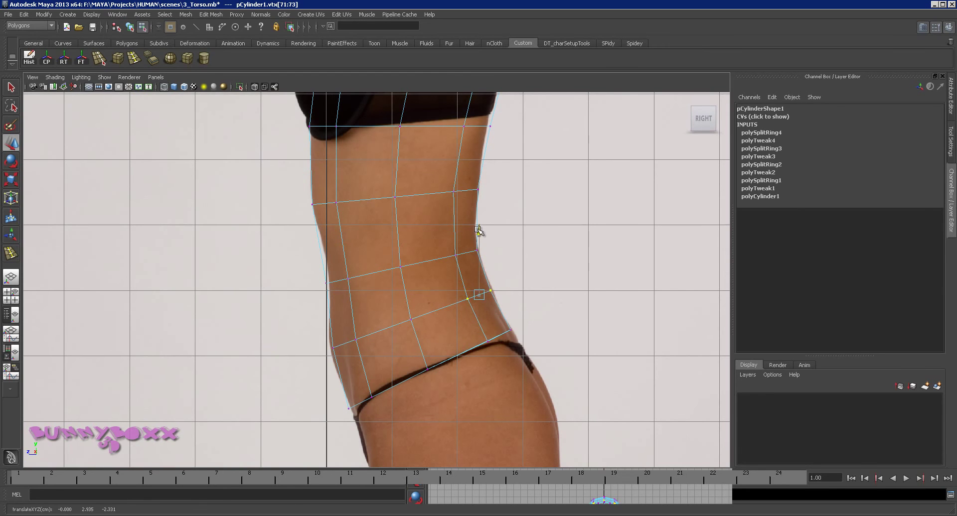
left_click_drag(478, 229, 477, 228)
middle_click_drag(487, 225, 460, 320, "alt")
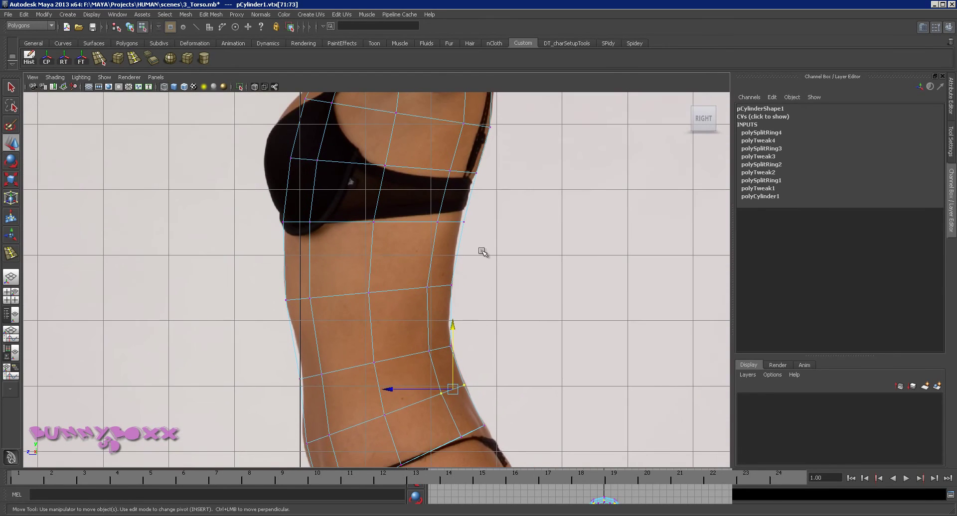
middle_click_drag(482, 252, 478, 281, "alt")
key("Up")
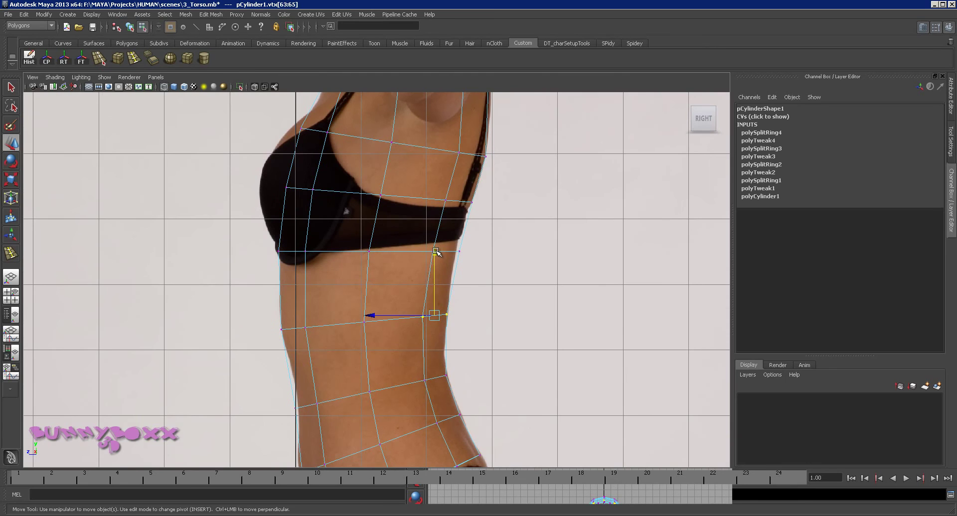
left_click(435, 253)
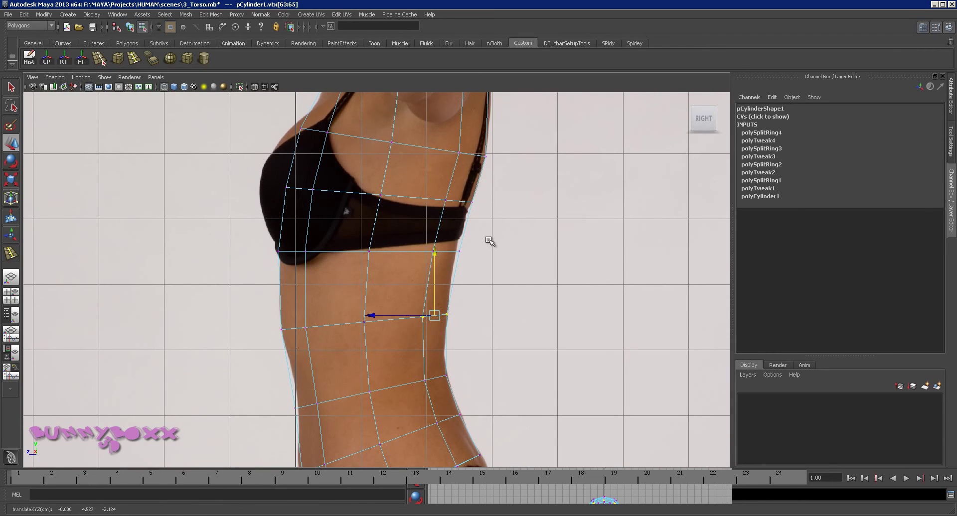
Step: Switch to the perspective view and frame the torso
middle_click_drag(500, 161, 534, 305, "alt")
scroll(497, 254, "down", 5)
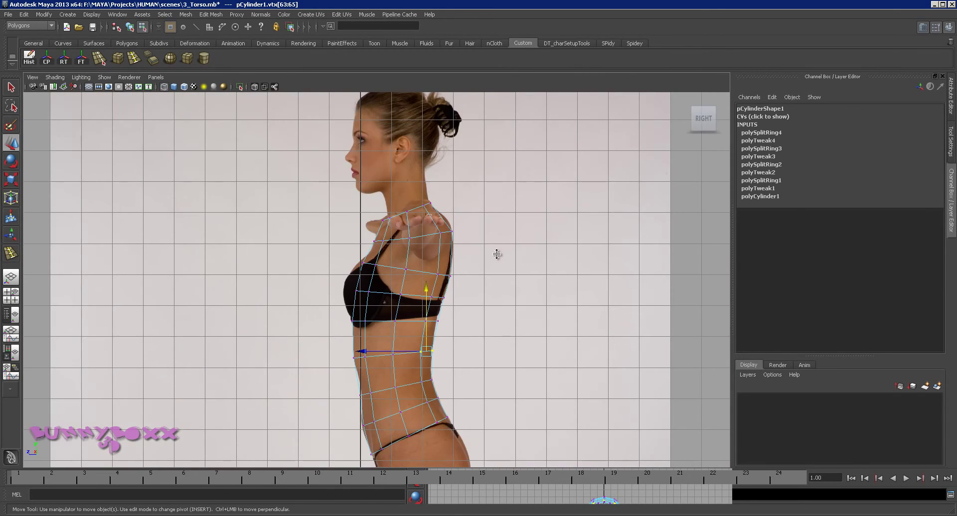
scroll(495, 254, "down", 2)
key("space")
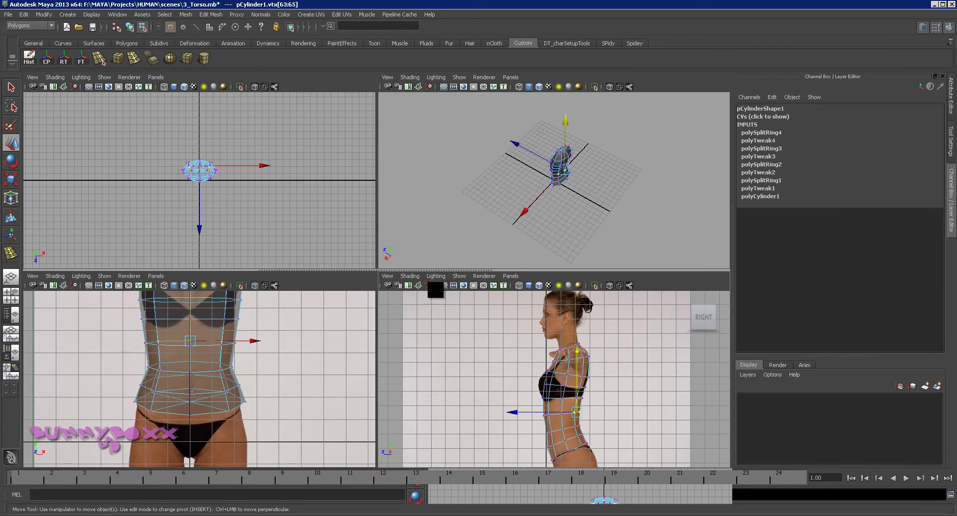
key("space")
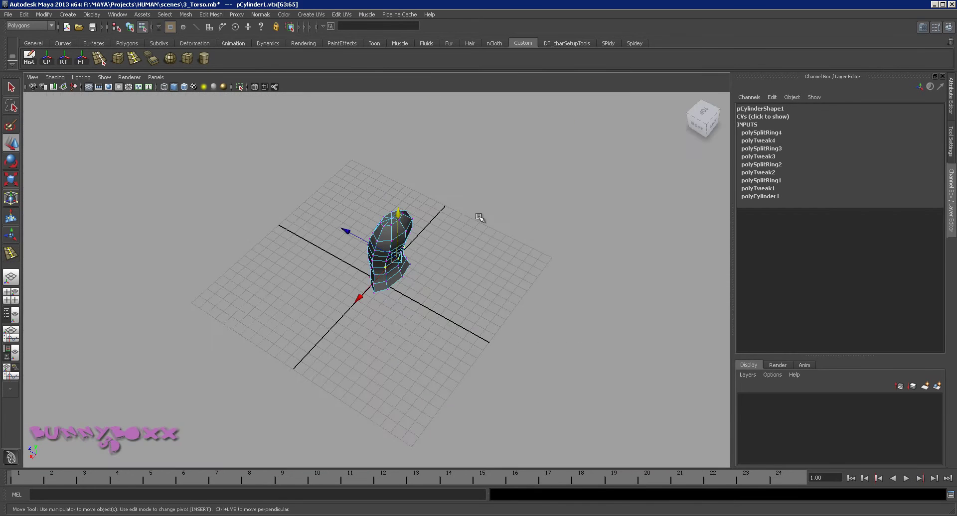
left_click(409, 190)
key("f")
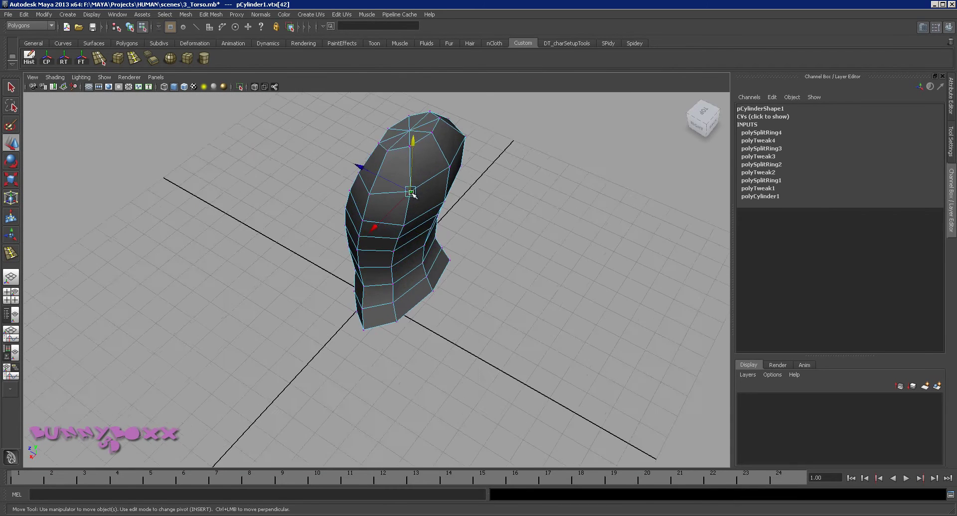
Step: Return the torso to object mode, deselect it and fit the whole model in the perspective view
right_click_drag(434, 193, 473, 181)
scroll(564, 309, "down", 2)
left_click(563, 309)
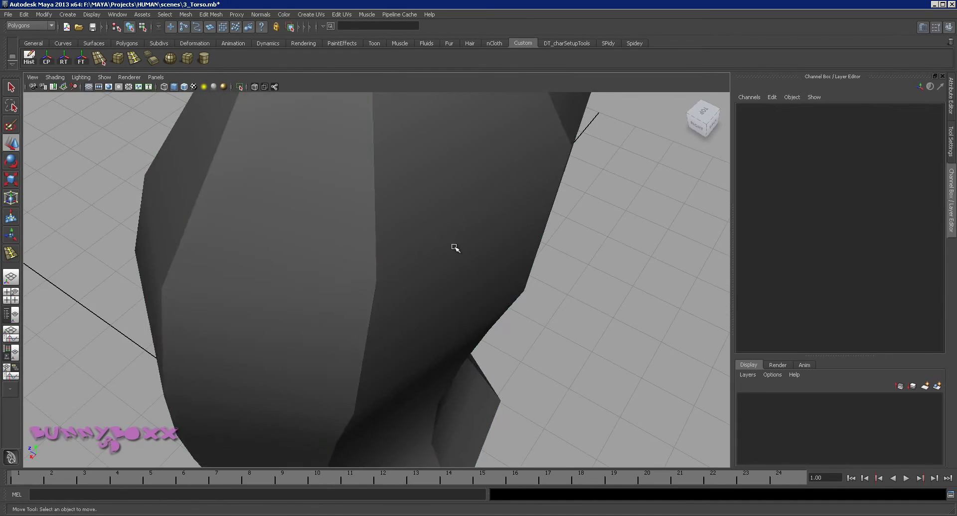
left_click(454, 248)
key("f")
scroll(521, 264, "down", 4)
left_click(522, 265)
mouse_move(521, 264)
left_mouse_down("alt")
mouse_move(463, 260)
mouse_move(546, 233)
mouse_move(470, 252)
left_mouse_up("alt")
scroll(470, 252, "up", 2)
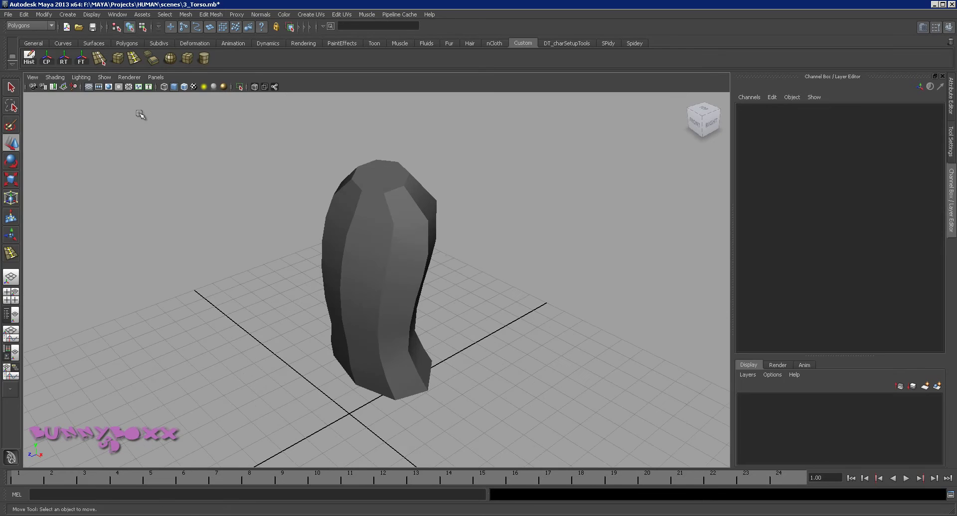
Step: Turn on Wireframe on Shaded in the perspective view and inspect the torso's shape from the front and side
left_click(54, 77)
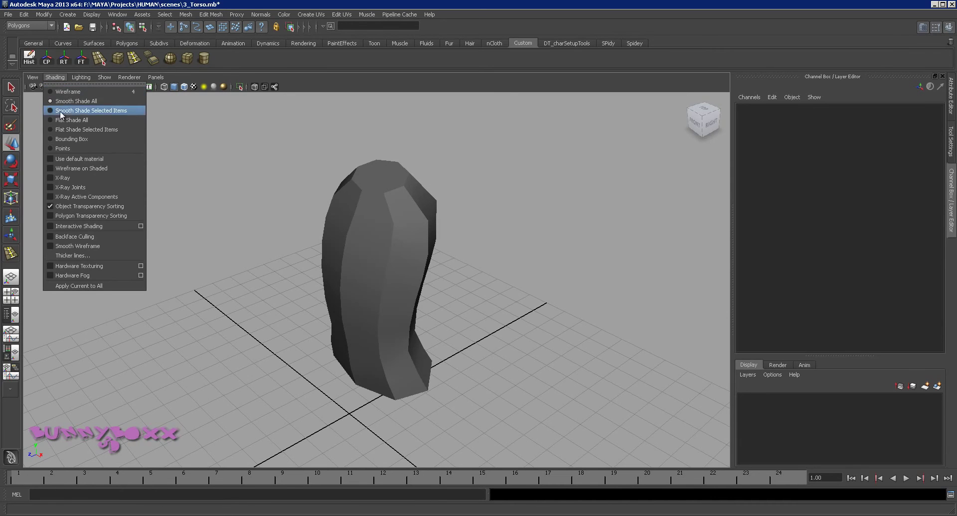
left_click(67, 168)
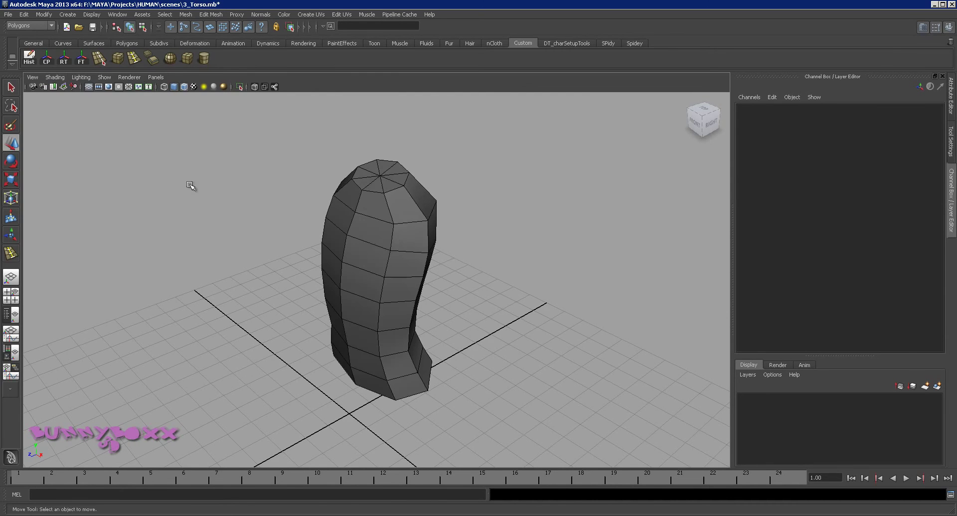
mouse_move(540, 244)
left_mouse_down("alt")
mouse_move(351, 253)
mouse_move(340, 282)
mouse_move(402, 220)
mouse_move(533, 253)
mouse_move(527, 257)
mouse_move(598, 239)
mouse_move(538, 233)
left_mouse_up("alt")
left_click_drag(459, 246, 412, 220, "alt")
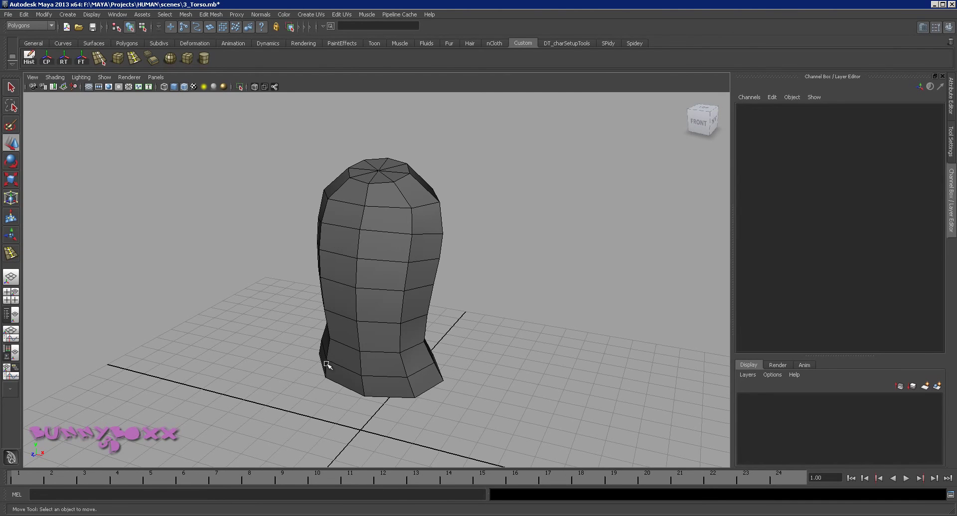
left_click_drag(383, 256, 405, 275, "alt")
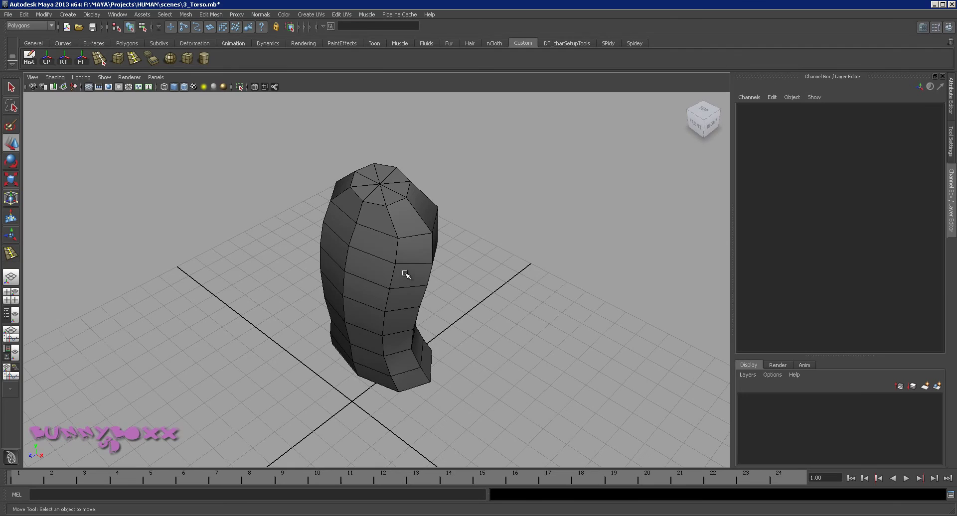
Step: Select the torso and switch it to vertex mode in the front view, with the chest and shoulders in sight
left_click(406, 275)
key("space")
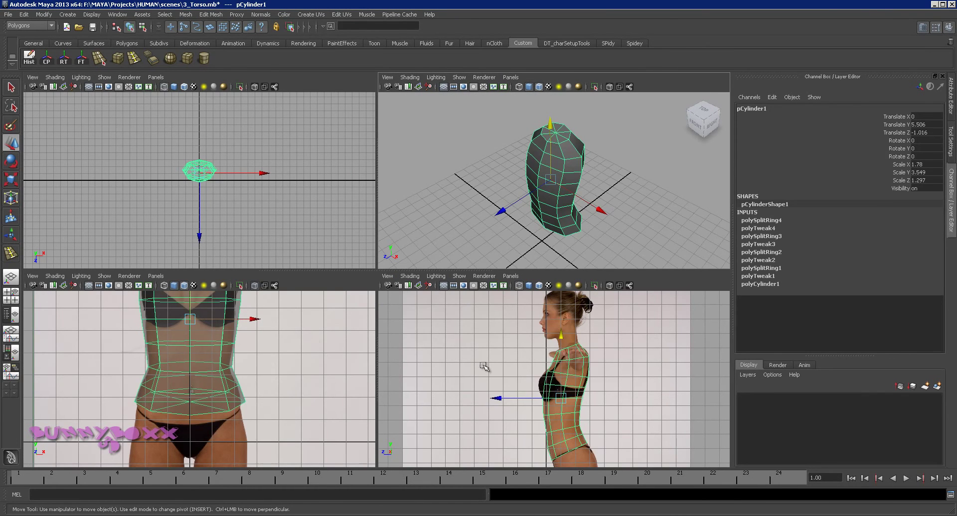
key("space")
middle_click_drag(453, 256, 420, 402, "alt")
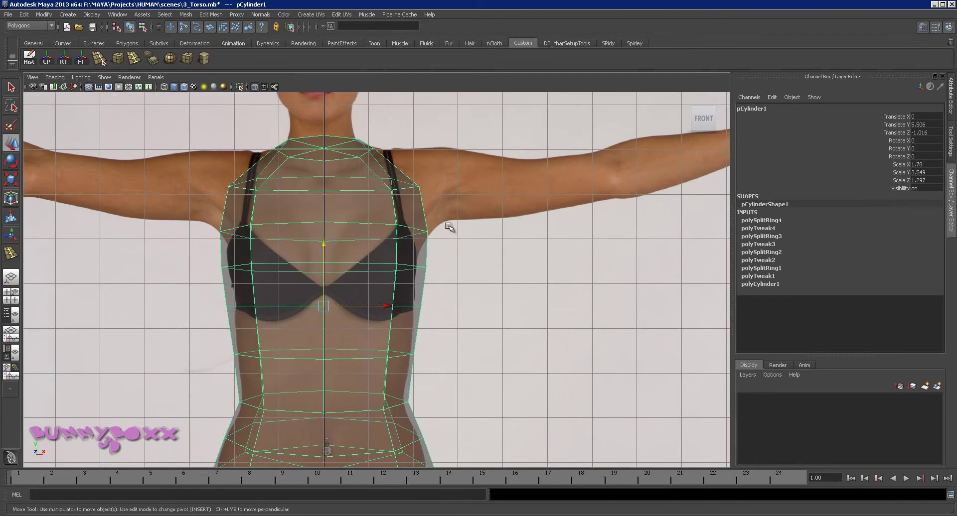
middle_click_drag(448, 224, 447, 267, "alt")
right_click_drag(439, 265, 373, 250)
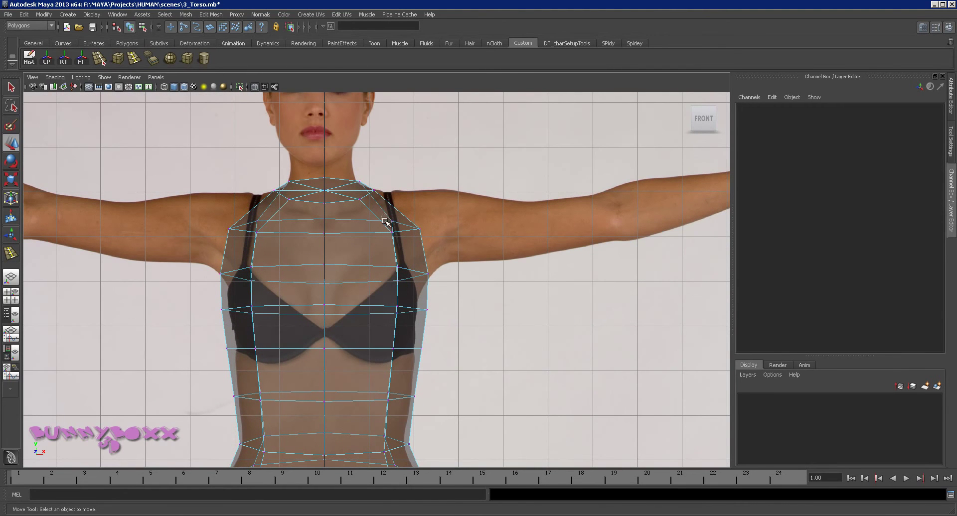
left_click_drag(396, 241, 399, 269)
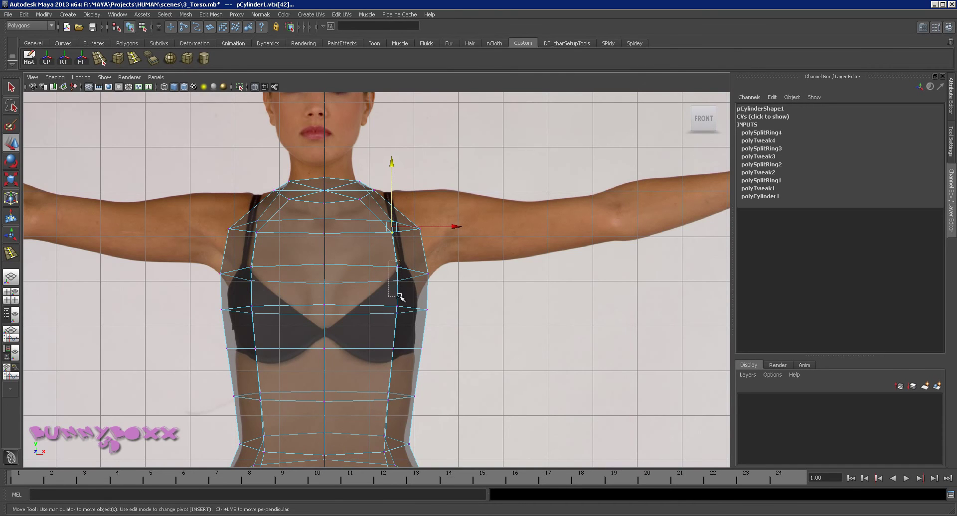
middle_click_drag(459, 342, 481, 229, "alt")
left_click_drag(423, 204, 403, 303, "shift")
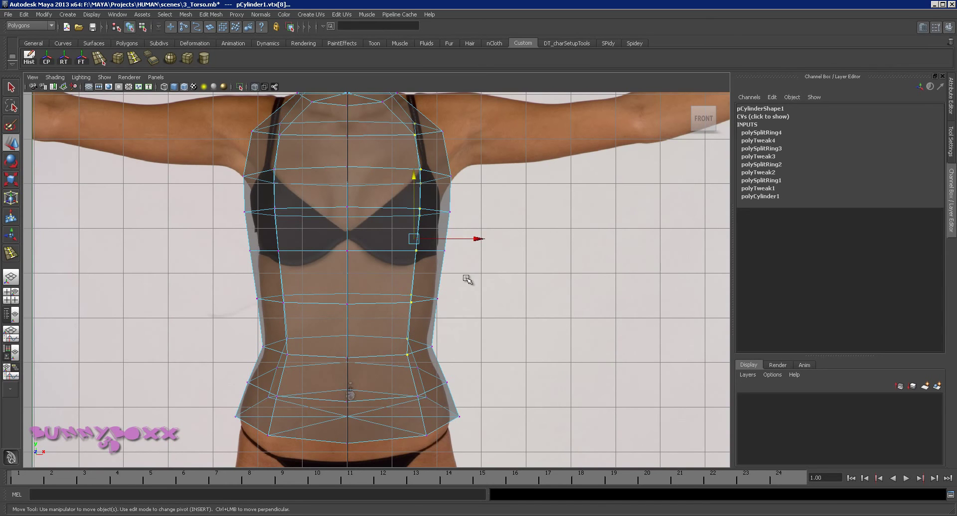
left_click(403, 251)
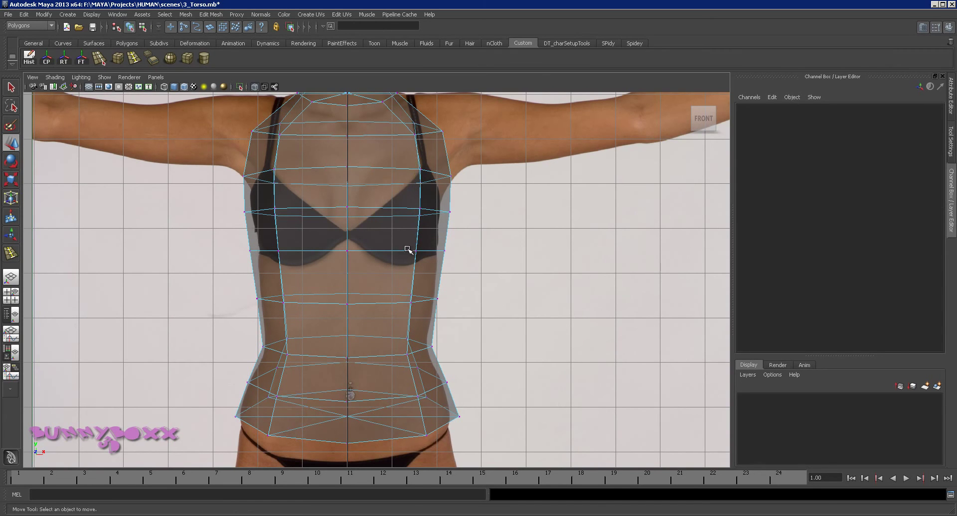
Step: Enable Reflection in the Move Tool settings, using object space and the X axis
left_click(947, 102)
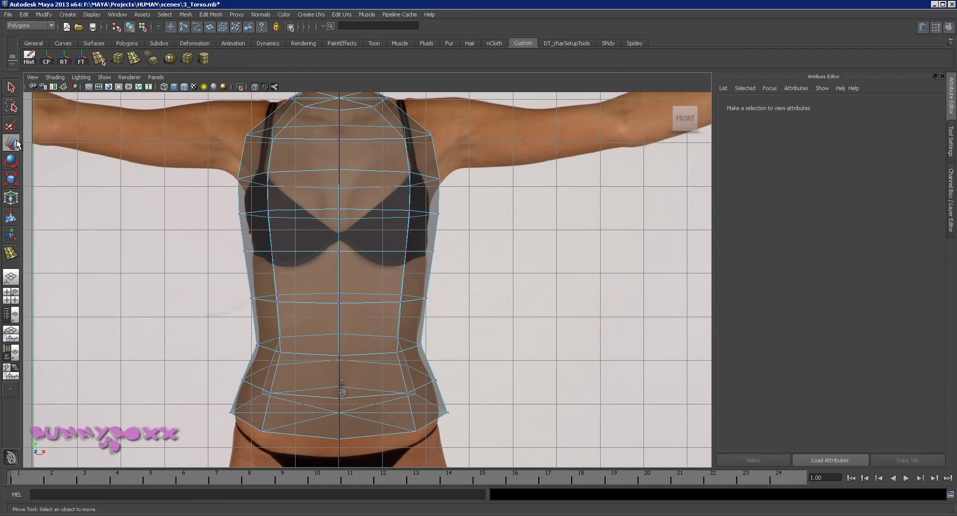
double_click(11, 143)
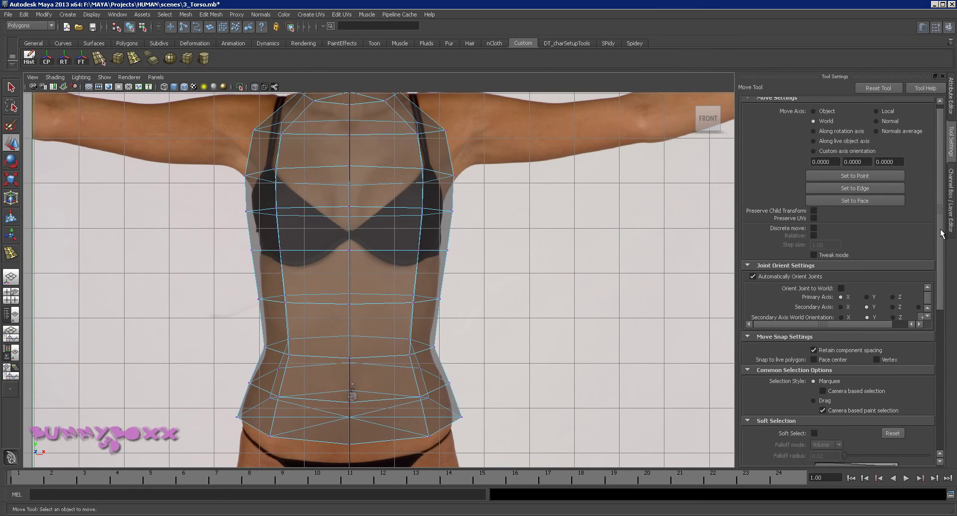
scroll(942, 233, "down", 3)
left_click_drag(944, 243, 949, 318)
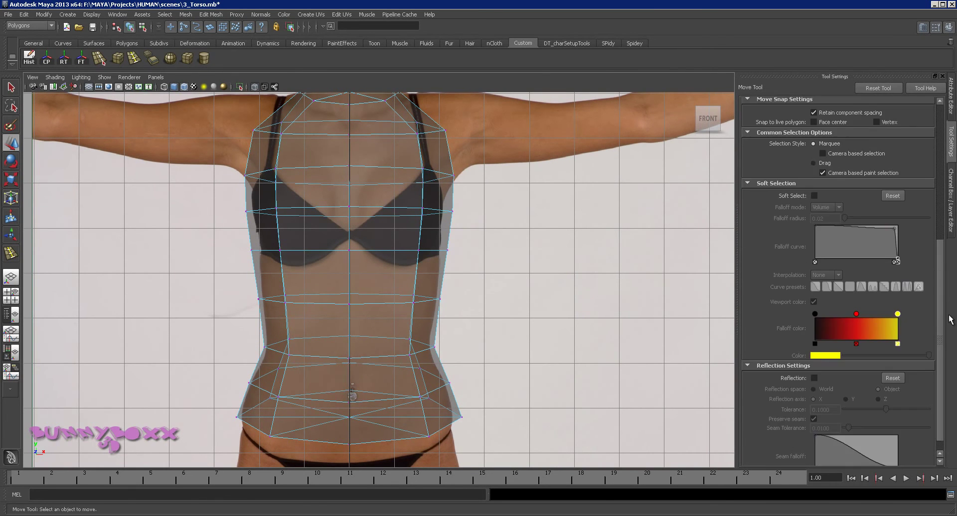
left_click(814, 379)
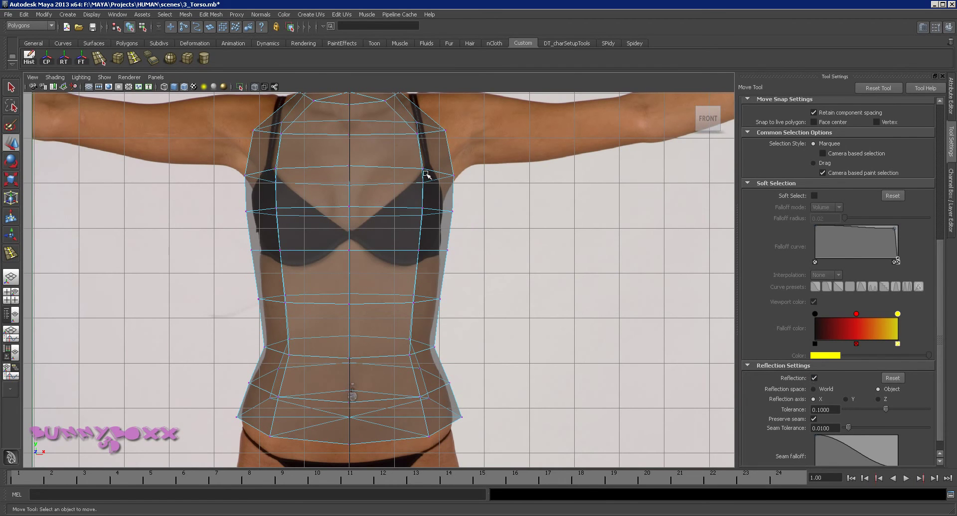
Step: Select the mirrored inner vertex columns, front and back, from the upper chest to the bottom edge and check the selection in perspective
left_click_drag(426, 177, 427, 177)
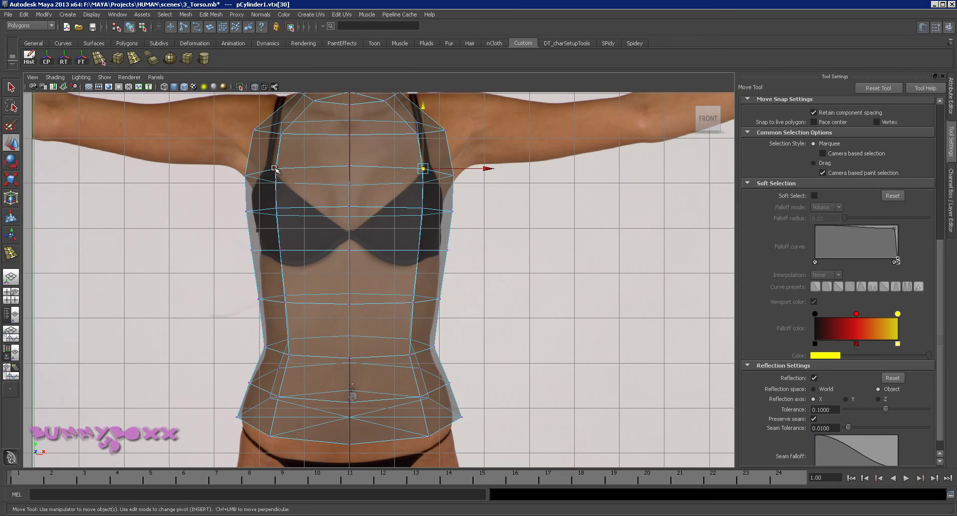
middle_click_drag(494, 220, 493, 260, "alt")
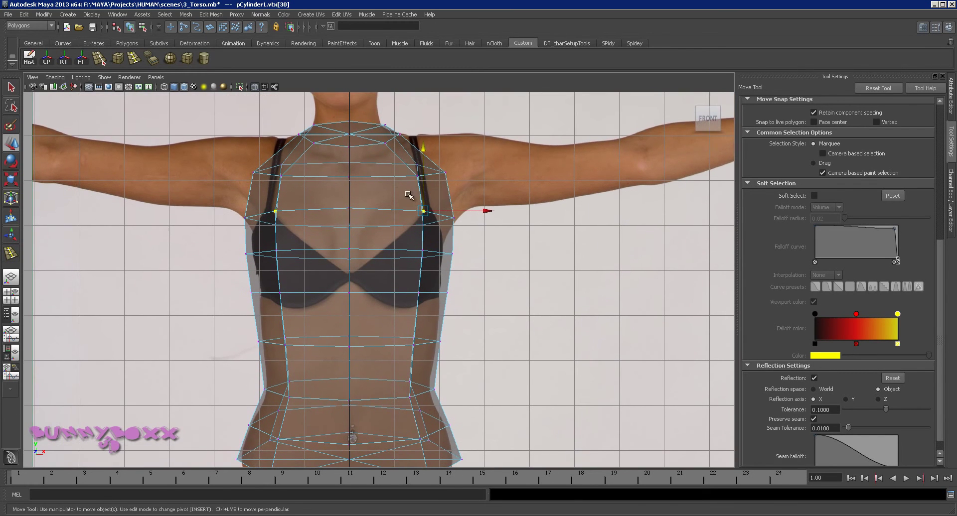
left_click(416, 177)
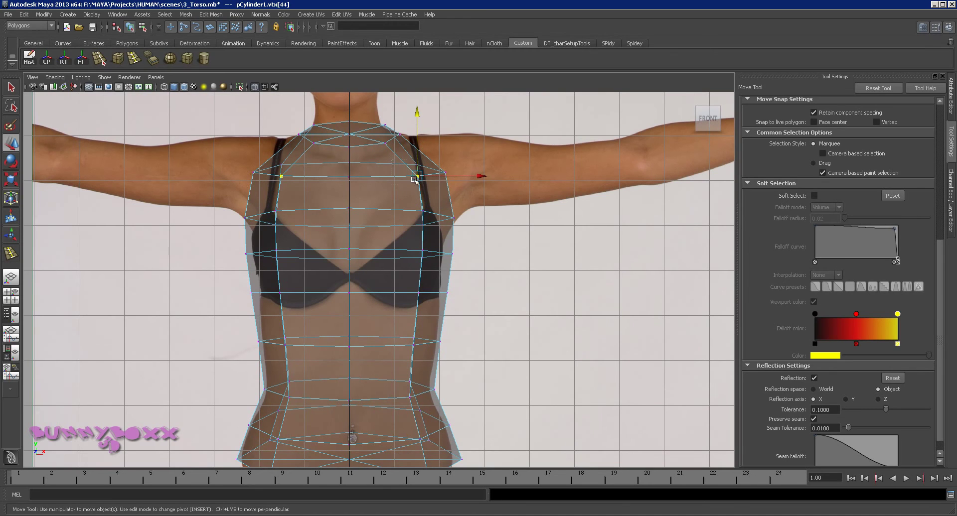
left_click_drag(420, 185, 433, 314)
middle_click_drag(536, 327, 549, 222, "alt")
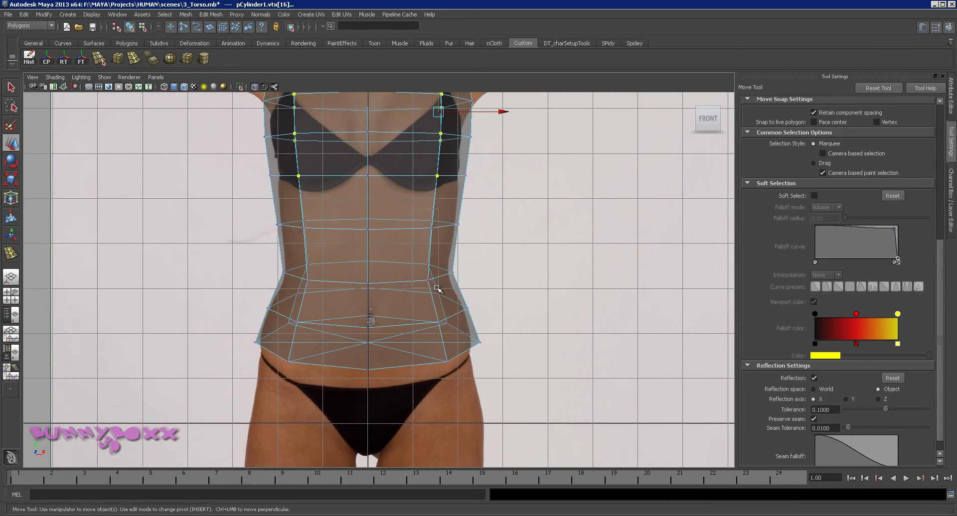
left_click_drag(433, 288, 433, 289)
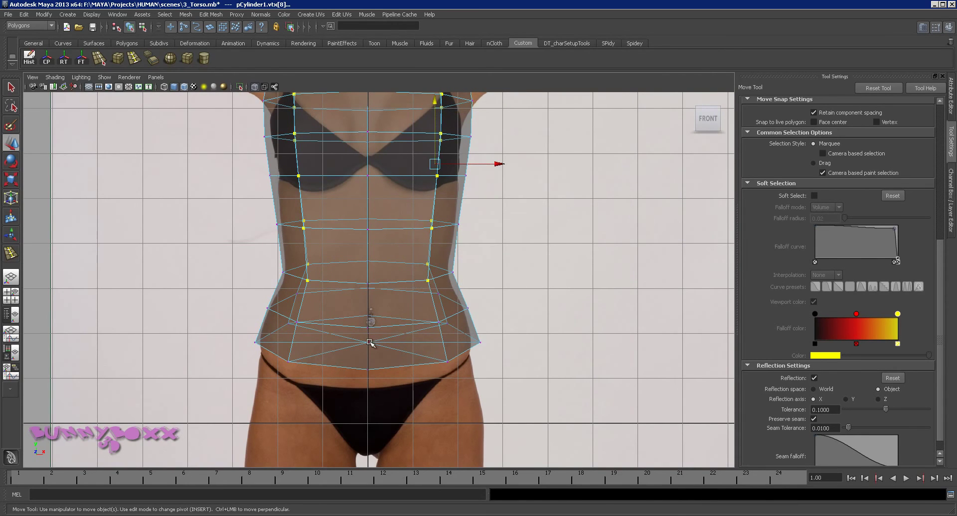
left_click_drag(450, 332, 453, 370)
key("space")
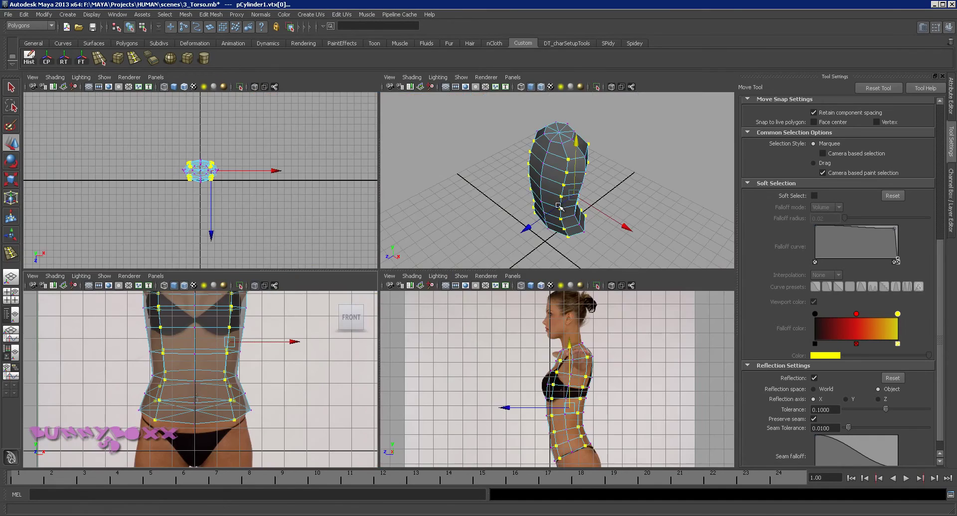
key("space")
left_click_drag(521, 243, 471, 299, "alt")
key("space")
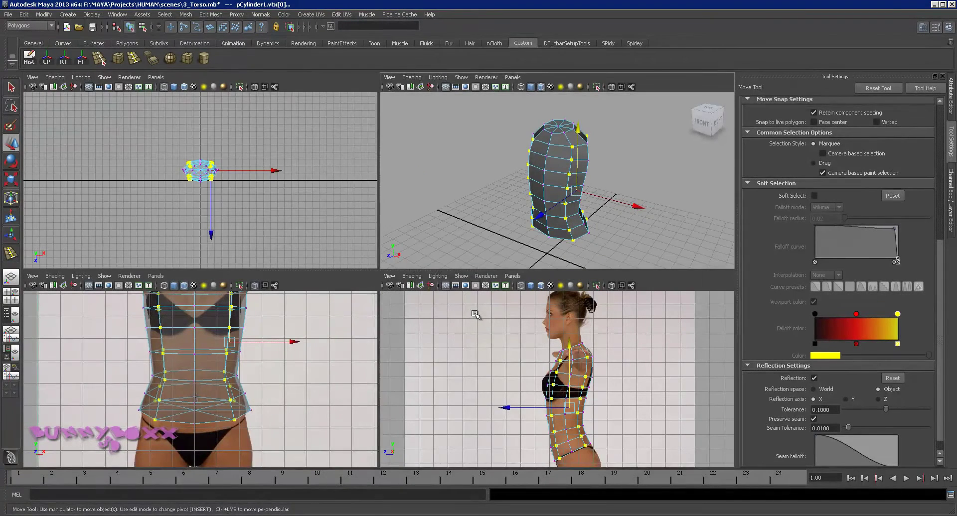
Step: Try to scale the selected mirrored inner vertex columns along X in the front view, then undo the attempt
key("space")
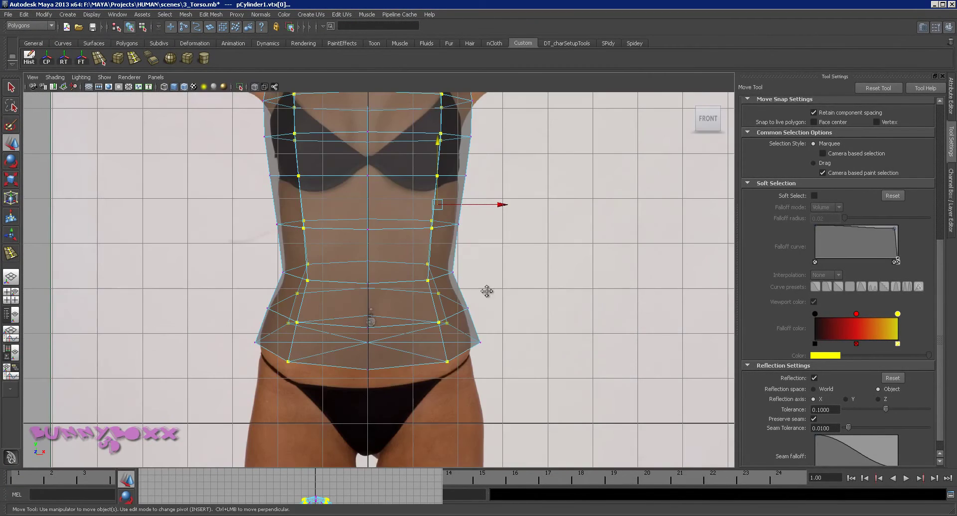
middle_click_drag(532, 237, 526, 349, "alt")
middle_click_drag(548, 251, 545, 271, "alt")
key("r")
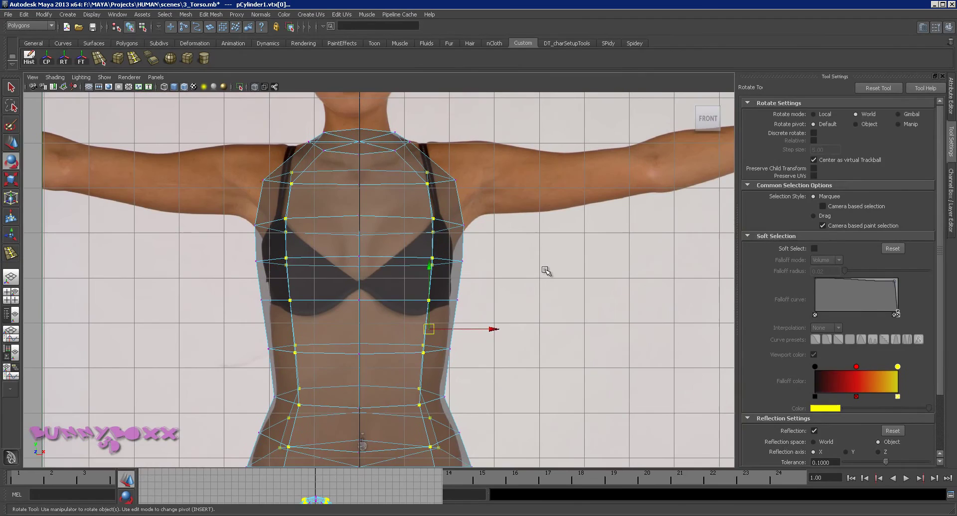
left_click(519, 330)
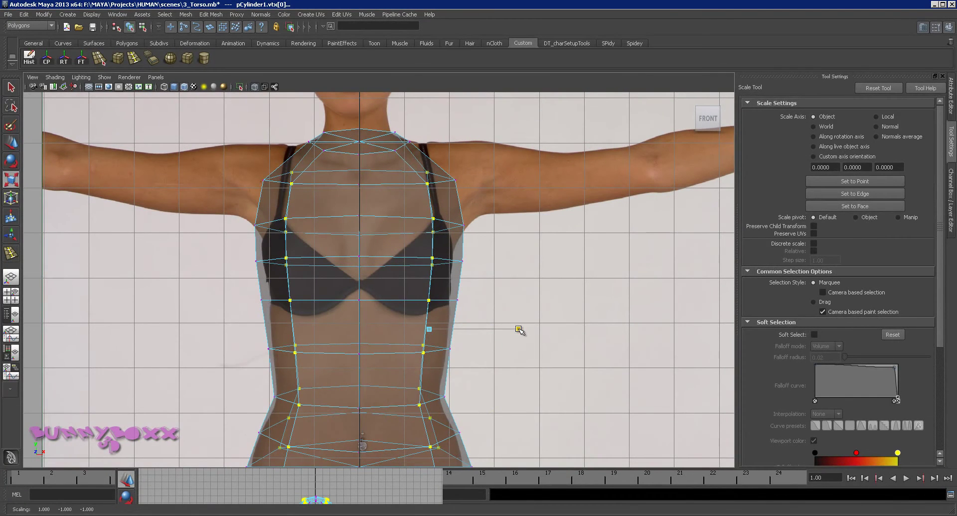
left_click_drag(542, 330, 608, 331)
key("ctrl+z")
key("ctrl+z")
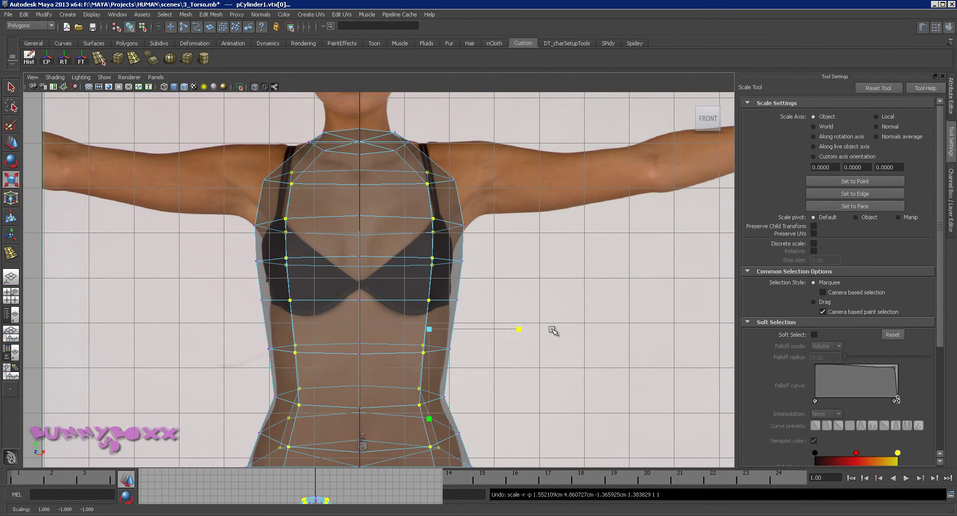
Step: Try a slight X scale of the inner columns again, then undo it together with the mirrored column selections
mouse_move(518, 330)
left_mouse_down()
mouse_move(566, 333)
mouse_move(526, 339)
left_mouse_up()
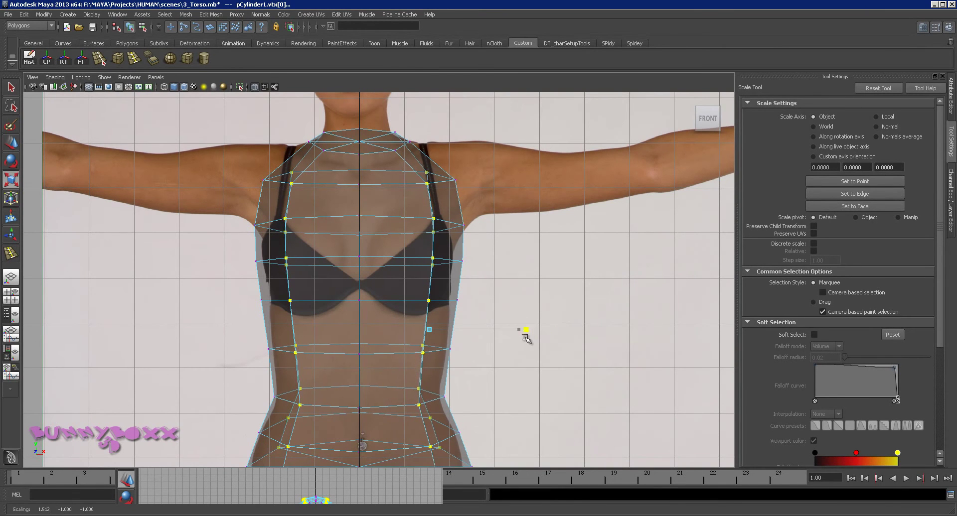
key("ctrl+z")
key("ctrl+z")
key("ctrl+z")
key("ctrl+z")
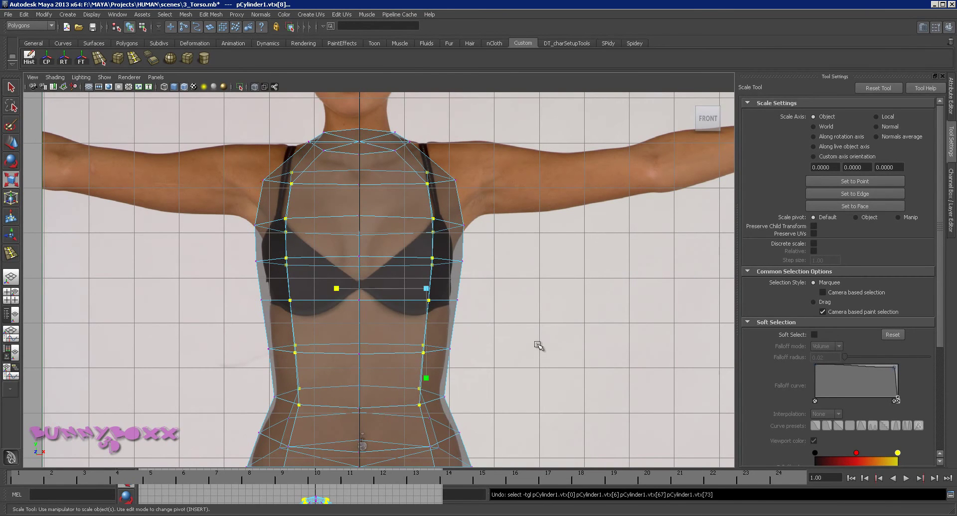
key("ctrl+z")
key("ctrl+z")
key("ctrl+z")
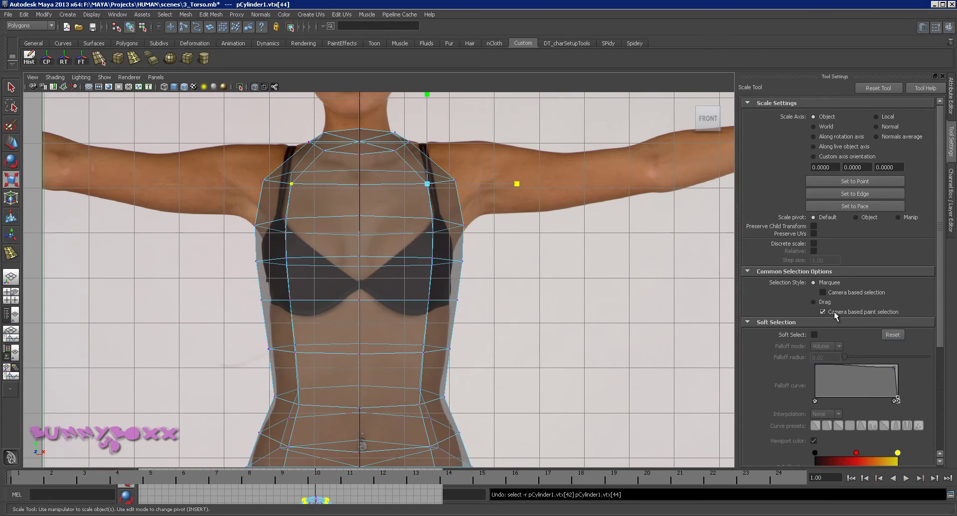
Step: Turn off Reflection in the transform tool settings and return to the Move tool
left_click_drag(942, 305, 924, 405)
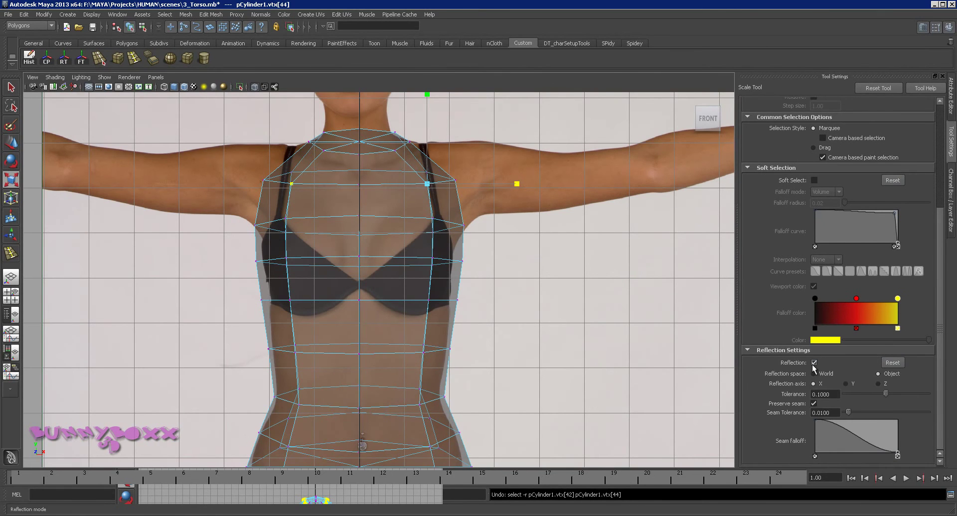
scroll(821, 364, "up", 5)
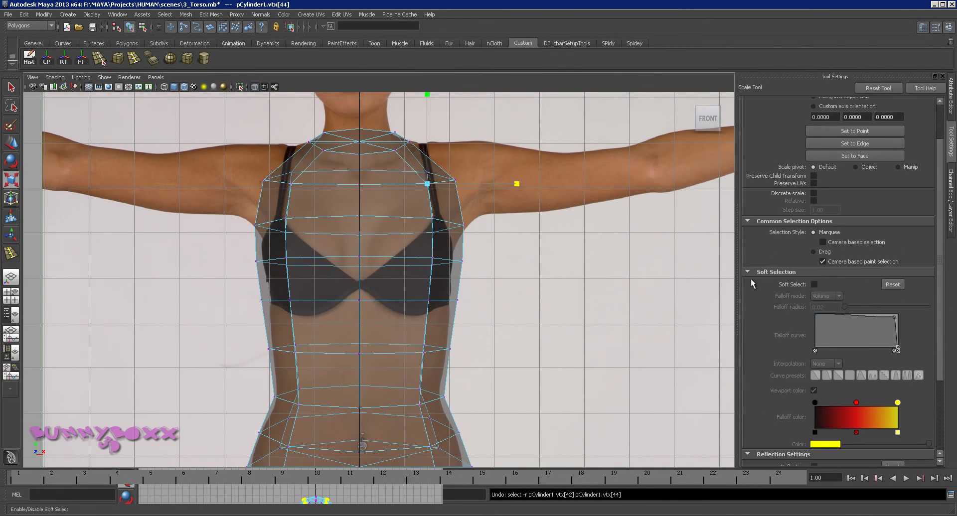
key("w")
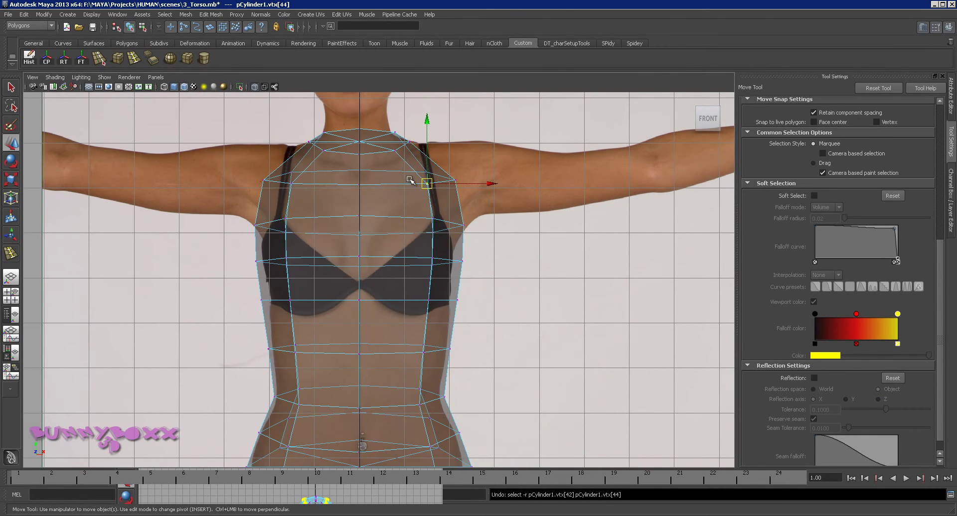
Step: Select the inner vertex column on one side of the torso, front and back, from the upper chest to the bottom edge
left_click_drag(406, 171, 443, 278)
middle_click_drag(506, 309, 512, 237, "alt")
left_click_drag(445, 289, 445, 289, "shift")
left_click_drag(424, 203, 455, 235, "shift")
left_click_drag(422, 308, 439, 345, "shift")
left_click_drag(430, 329, 461, 416, "shift")
Step: Add the opposite inner vertex column, front and back, to the selection from the upper chest to the bottom edge
middle_click_drag(355, 187, 462, 239, "alt")
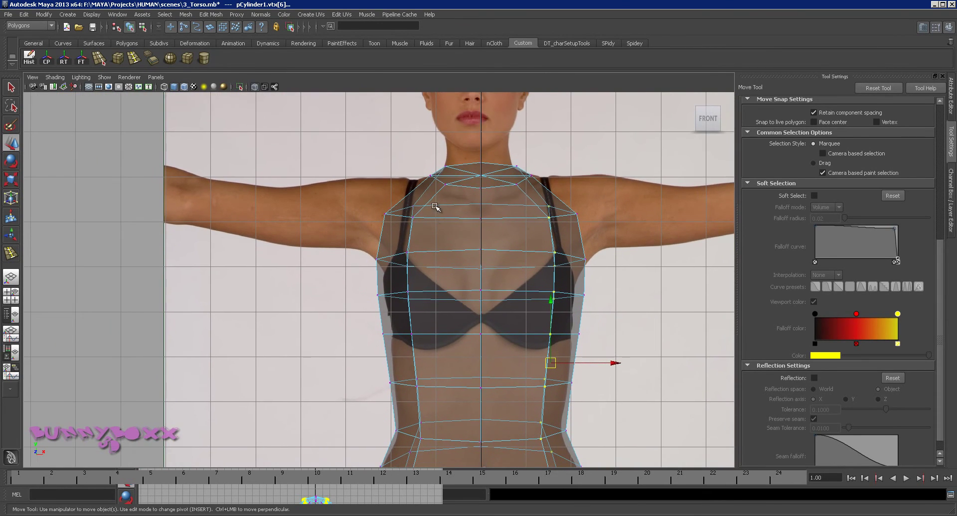
left_click_drag(406, 231, 406, 296, "shift")
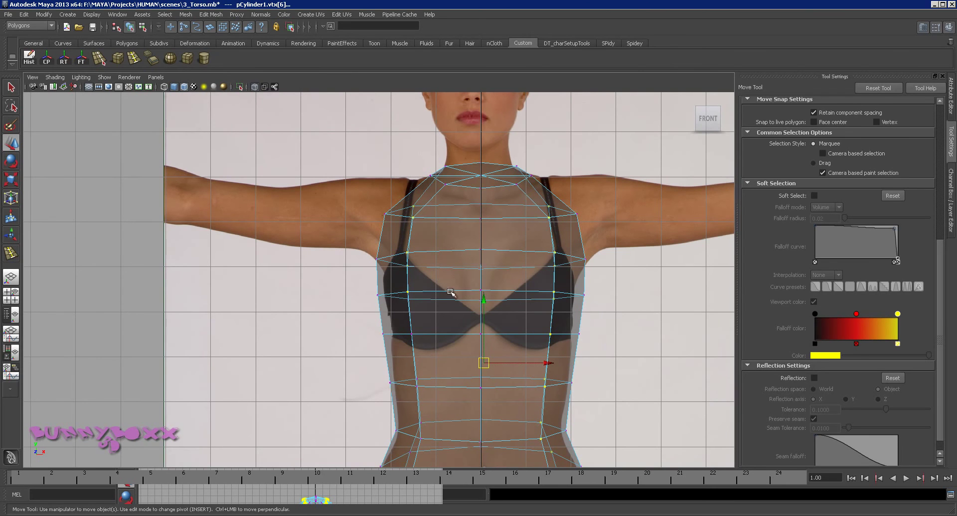
left_click_drag(462, 283, 404, 365, "shift")
middle_click_drag(443, 301, 440, 236, "alt")
left_click_drag(439, 257, 410, 276, "shift")
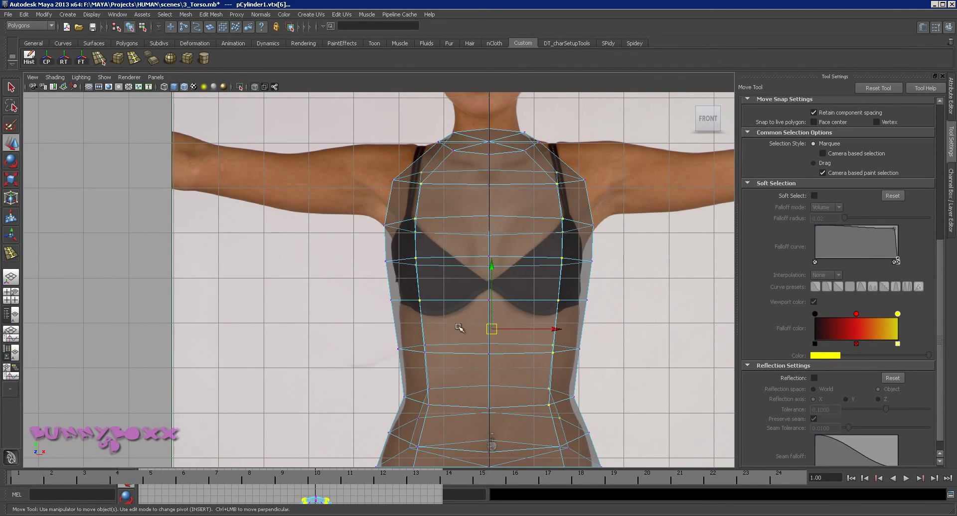
middle_click_drag(458, 328, 457, 265, "alt")
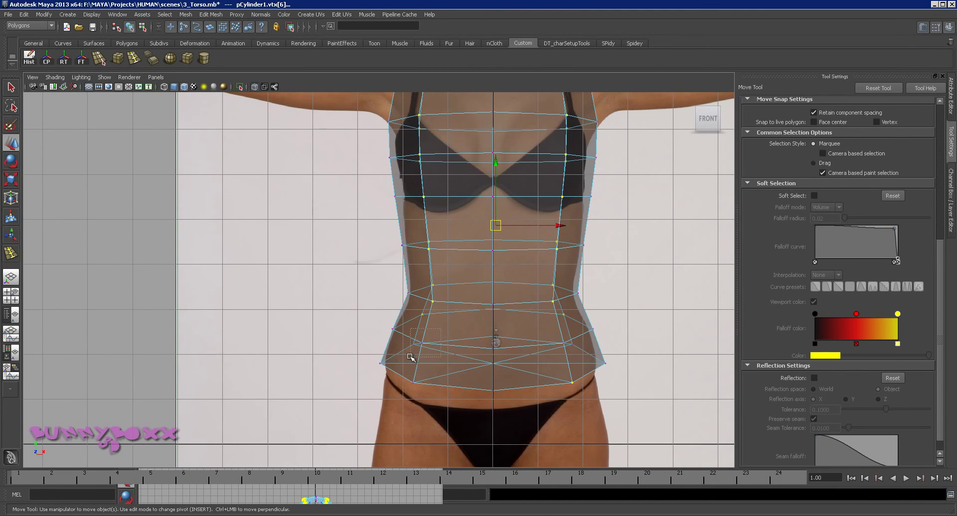
left_click_drag(411, 357, 412, 358, "shift")
Step: Check in perspective, from the front and back of the torso, that both inner vertex columns are selected
key("space")
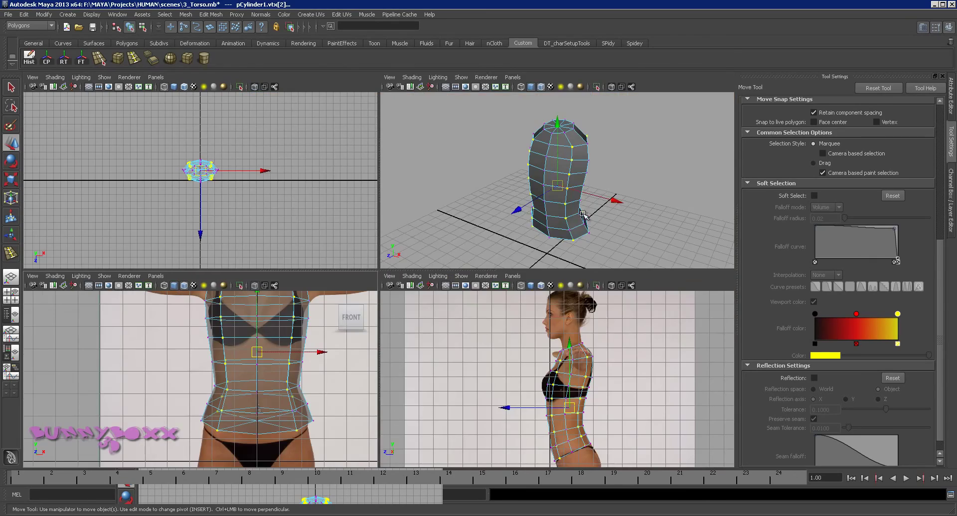
key("space")
left_click_drag(466, 244, 348, 206, "alt")
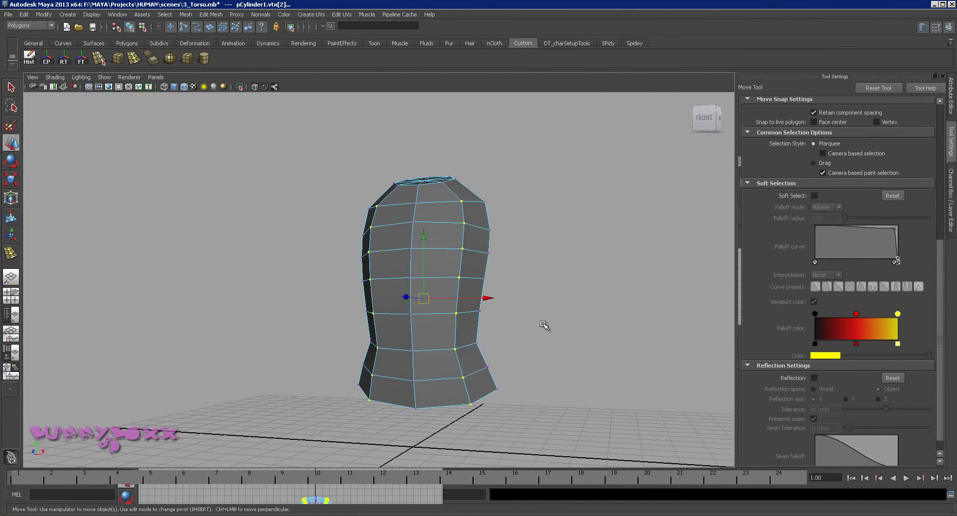
left_click_drag(544, 326, 377, 254, "alt")
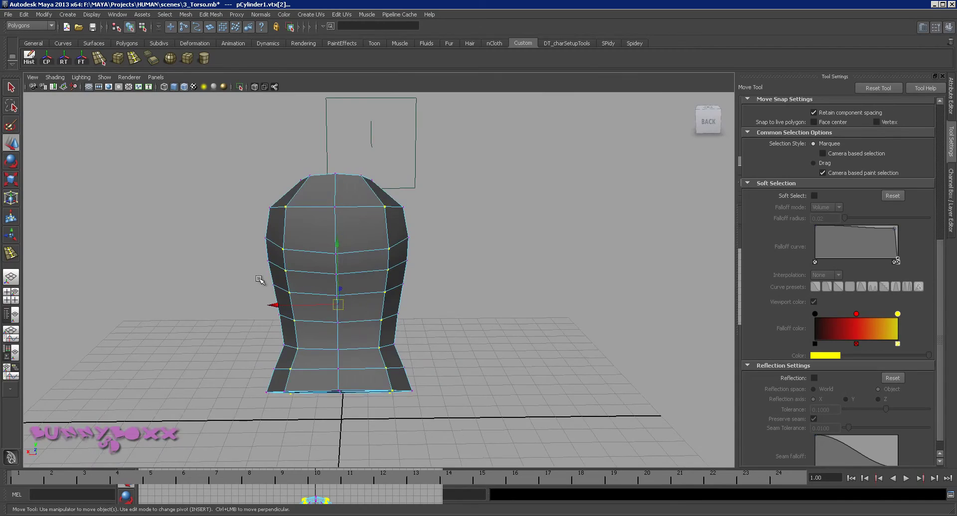
left_click_drag(258, 279, 457, 279, "alt")
key("space")
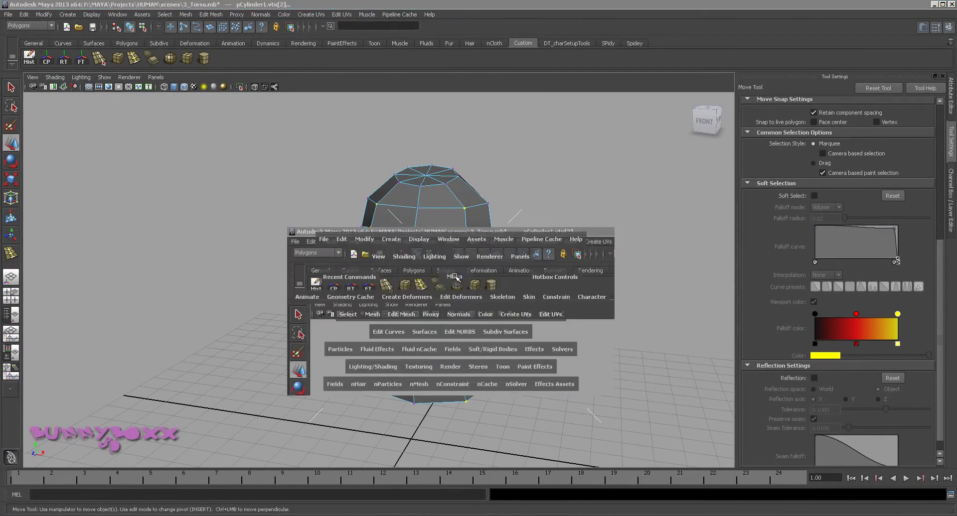
key("space")
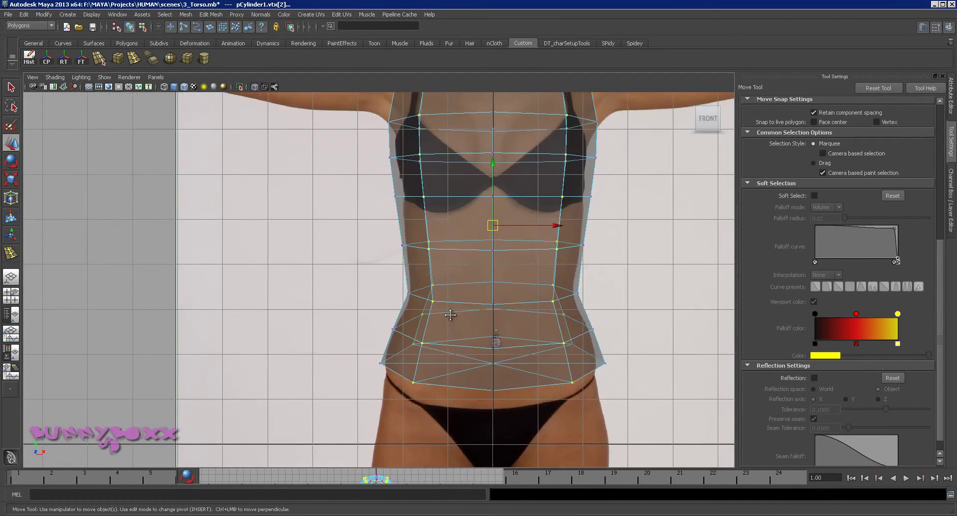
Step: Scale both inner vertex columns outward slightly along X in the front view
middle_click_drag(603, 235, 526, 334, "alt")
key("r")
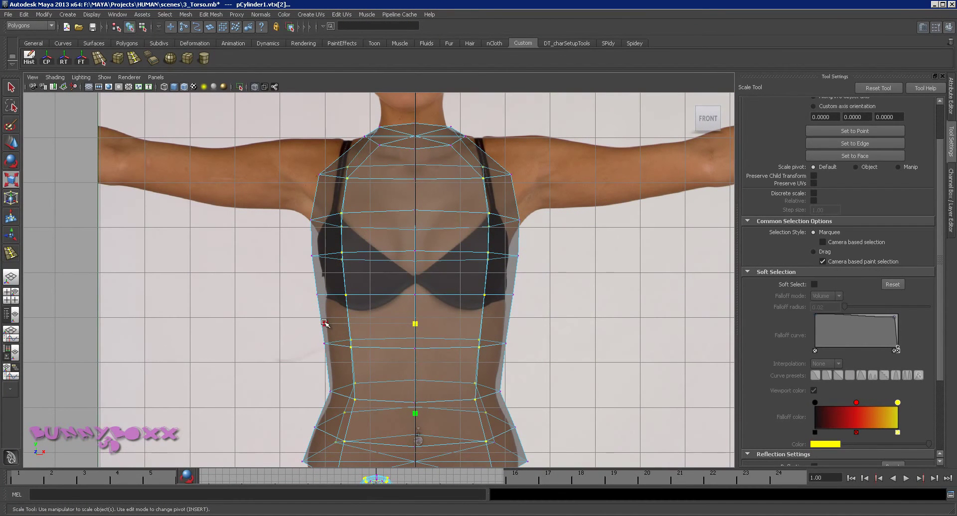
left_click_drag(325, 323, 311, 327)
middle_click_drag(551, 297, 534, 277, "alt")
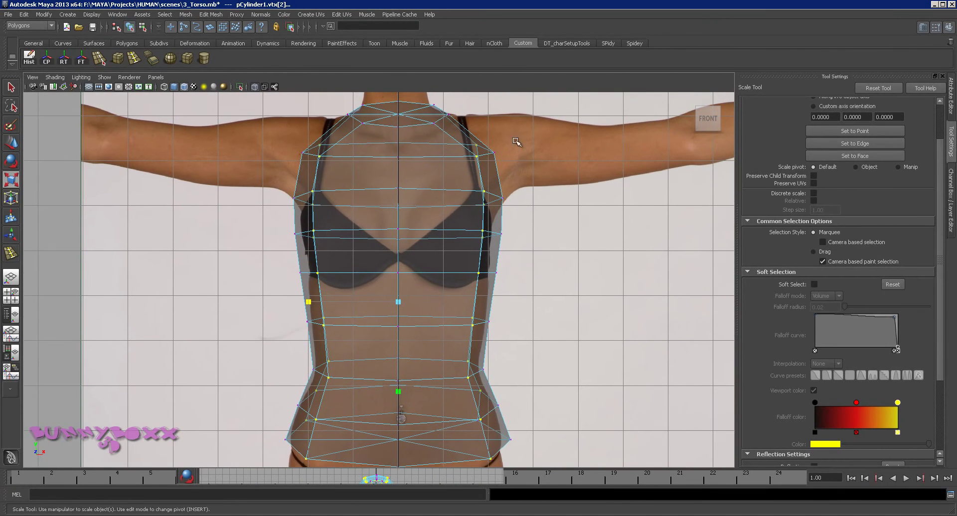
Step: Select the outermost vertex column on one side of the torso, from the shoulder down to the hip
left_click(501, 199)
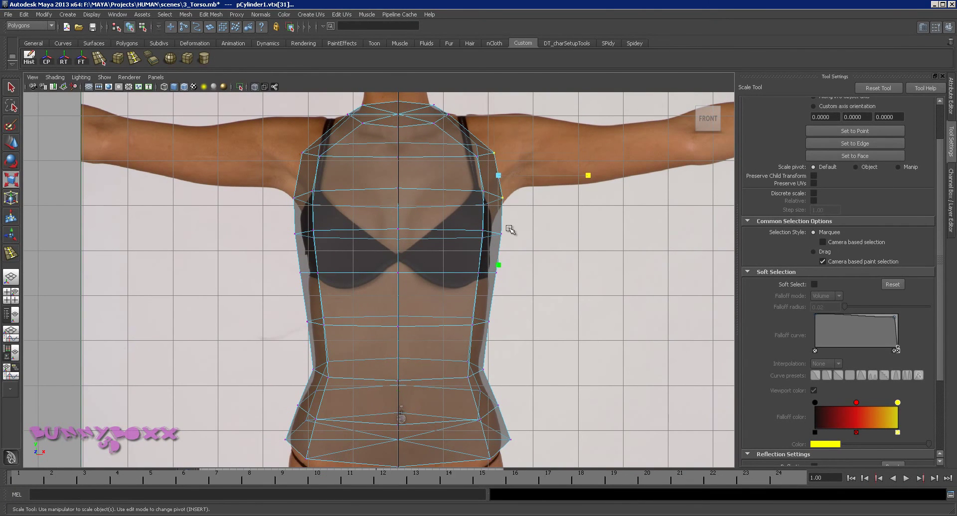
left_click_drag(508, 269, 488, 285, "shift")
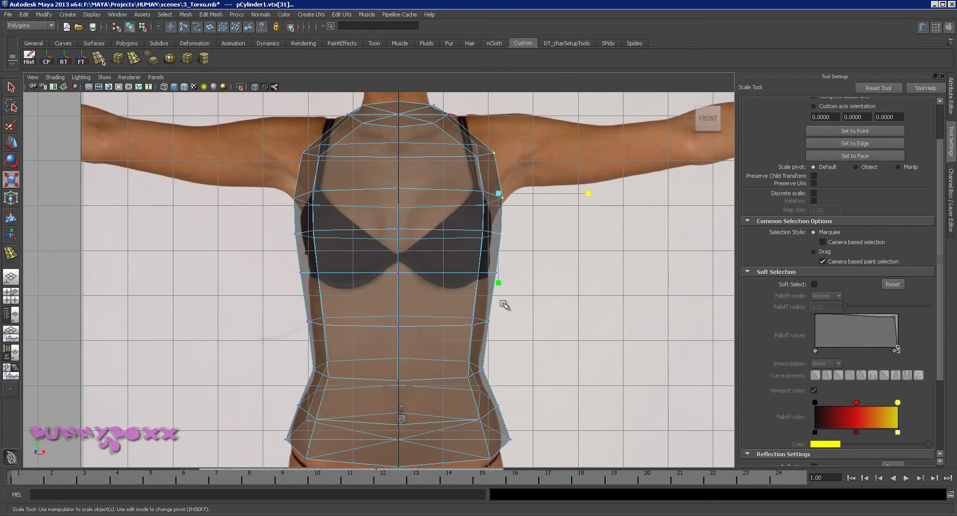
left_click_drag(507, 315, 492, 345, "shift")
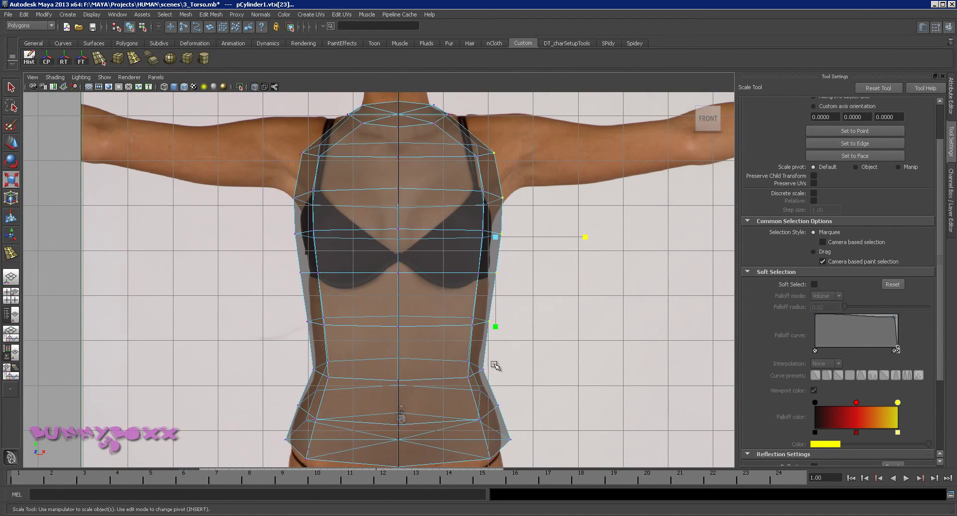
left_click_drag(519, 400, 510, 445, "shift")
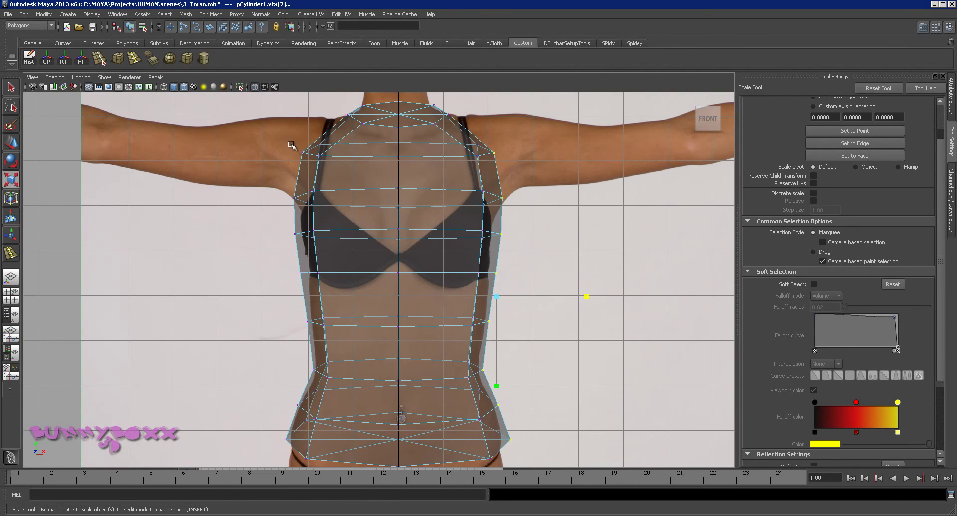
Step: Add the opposite outermost vertex column to the selection and scale both inward slightly along X to match the body outline
left_click_drag(304, 163, 302, 287)
middle_click_drag(372, 277, 428, 177, "alt")
left_click_drag(328, 194, 355, 310)
left_click_drag(340, 341, 340, 341)
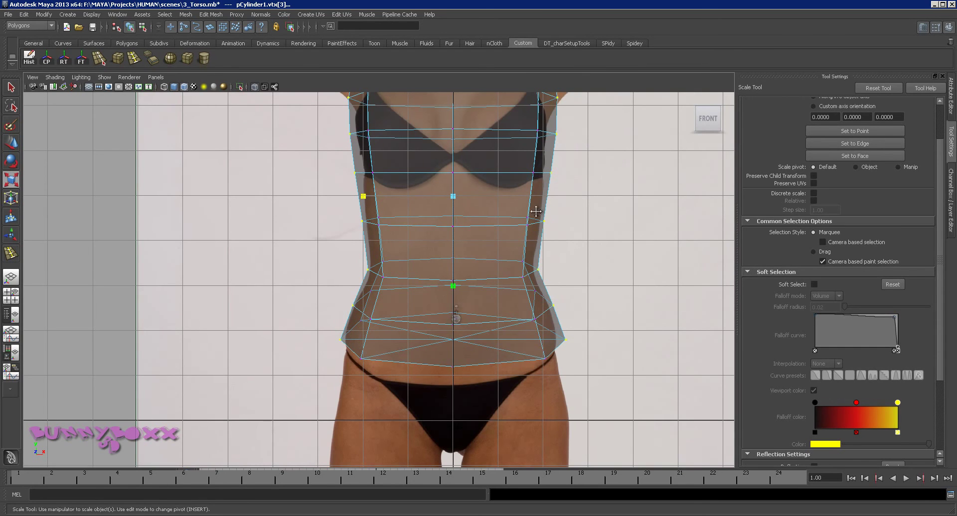
middle_click_drag(536, 211, 519, 342, "alt")
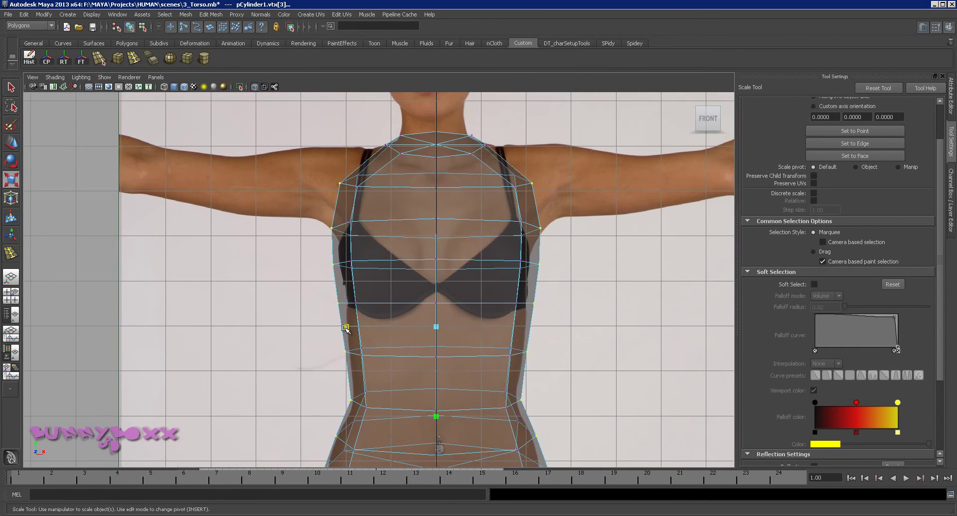
left_click_drag(345, 328, 348, 329)
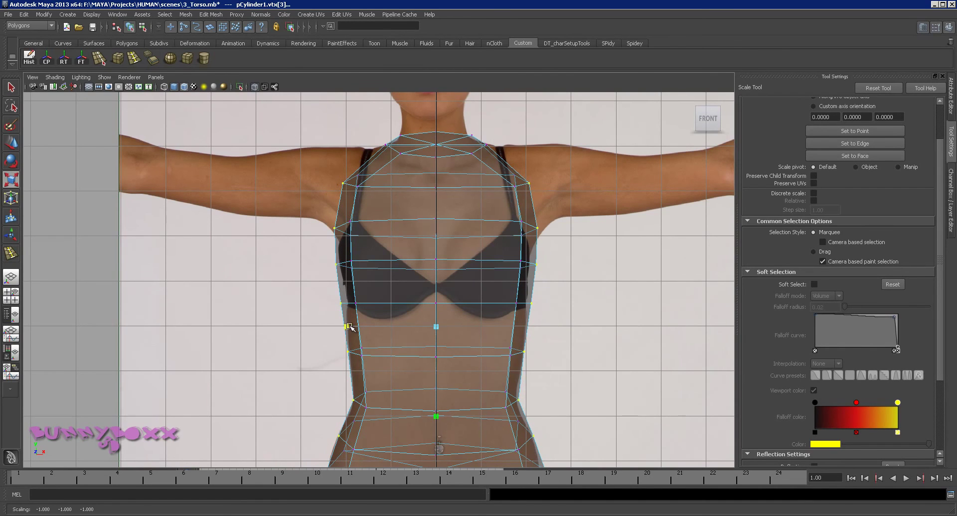
Step: Preview the torso smoothed in object mode, inspect it in perspective, and return it to the unsmoothed display
key("space")
key("space")
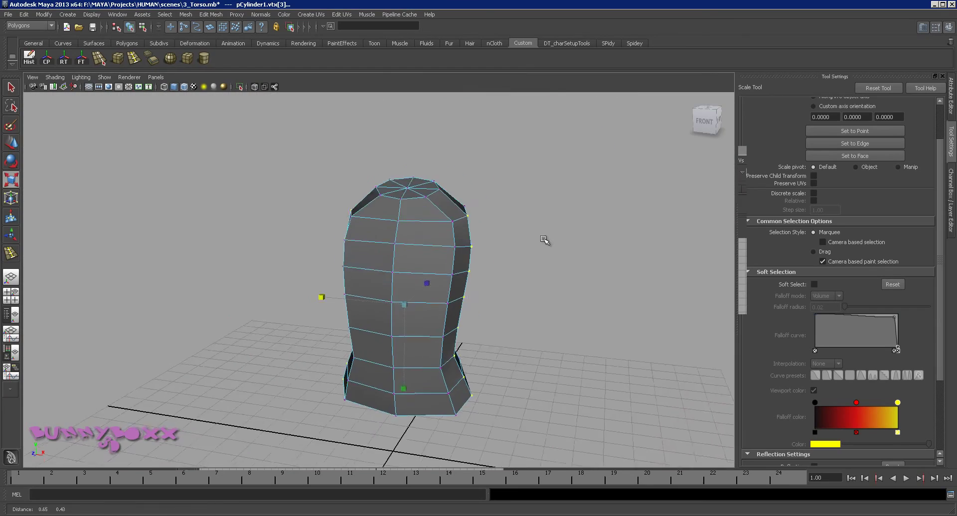
left_click_drag(544, 240, 380, 196, "alt")
right_click_drag(445, 244, 463, 239)
left_click(470, 245)
key("3")
left_click(557, 230)
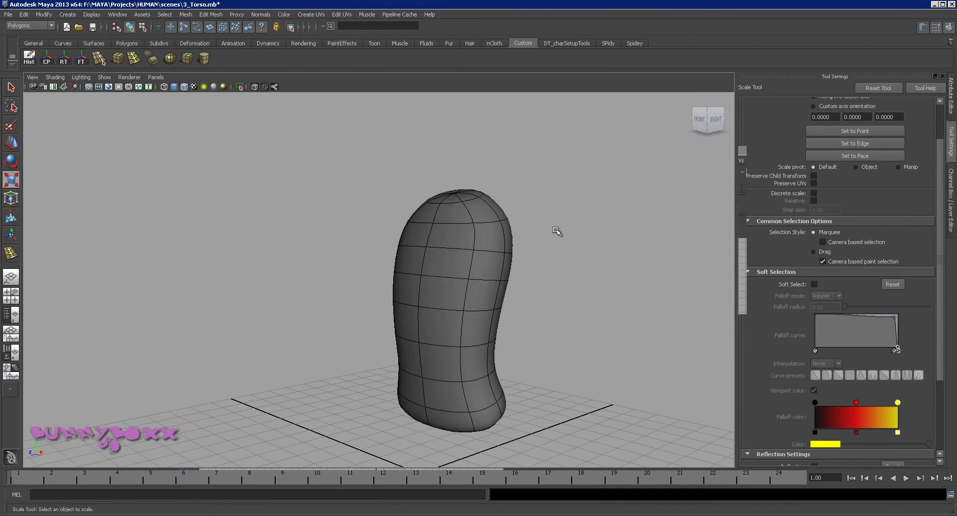
left_click_drag(556, 231, 455, 250, "alt")
left_click(455, 250)
key("1")
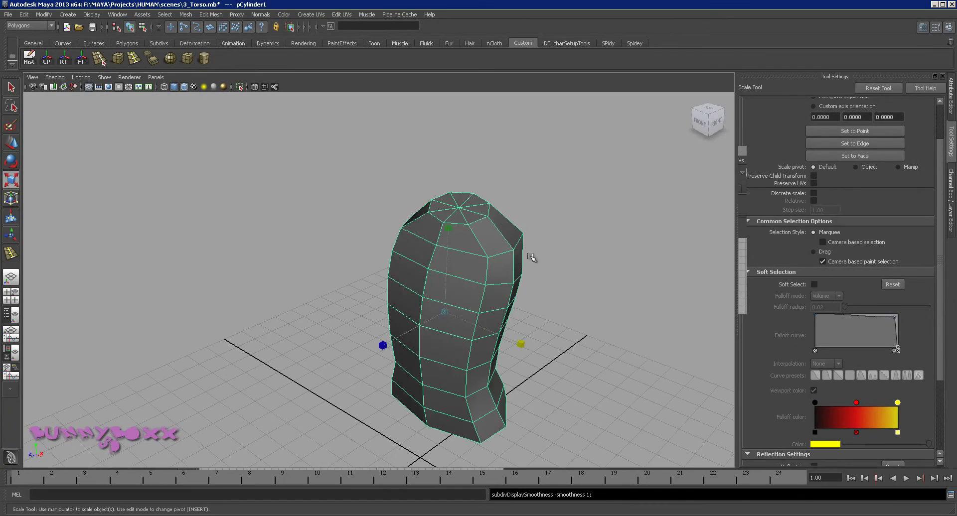
Step: Select the two outermost shoulder vertices of the torso and scale them apart along X by about 1.04
key("space")
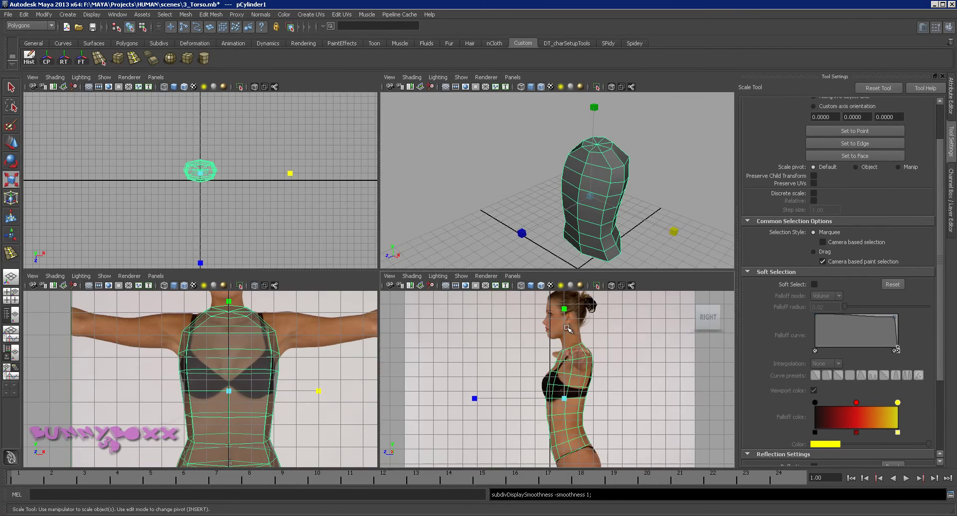
left_click(639, 176)
right_click_drag(618, 164, 580, 163)
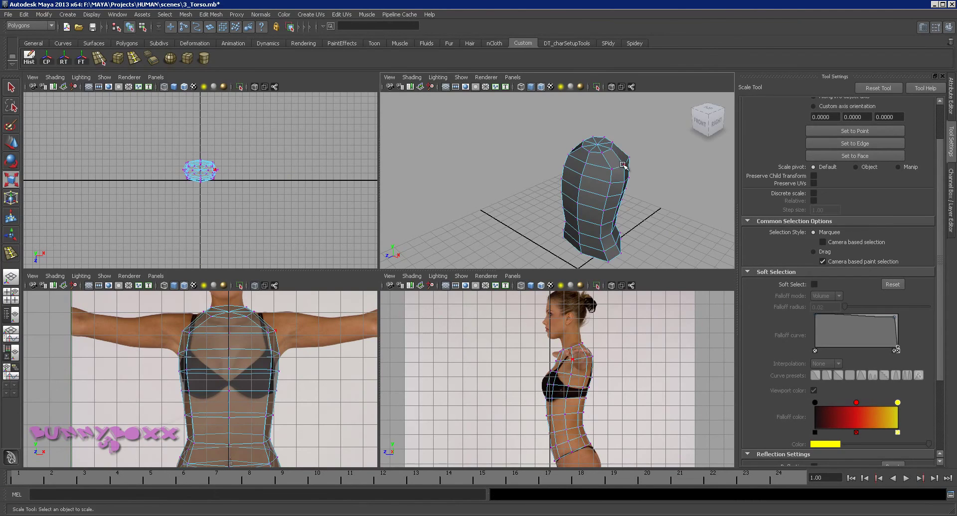
left_click(623, 165)
left_click_drag(623, 165, 559, 148, "alt")
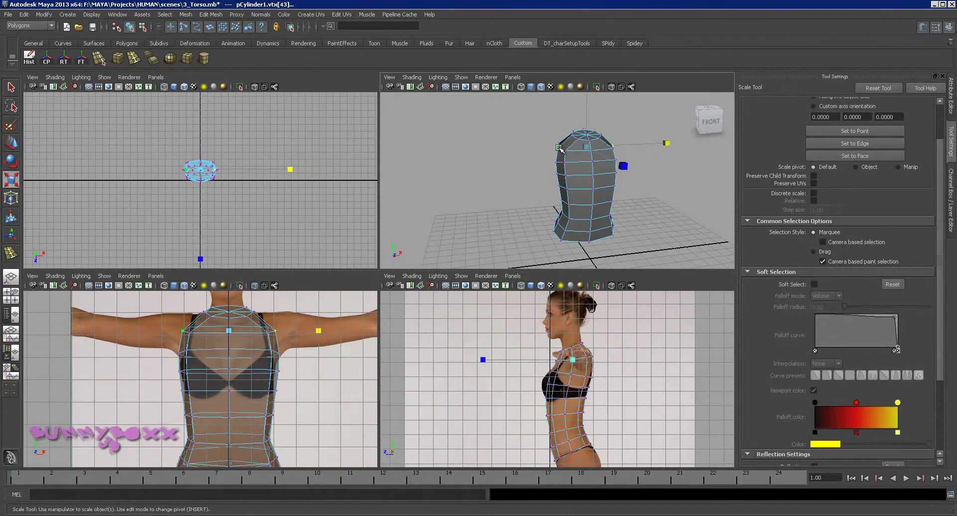
left_click(318, 330)
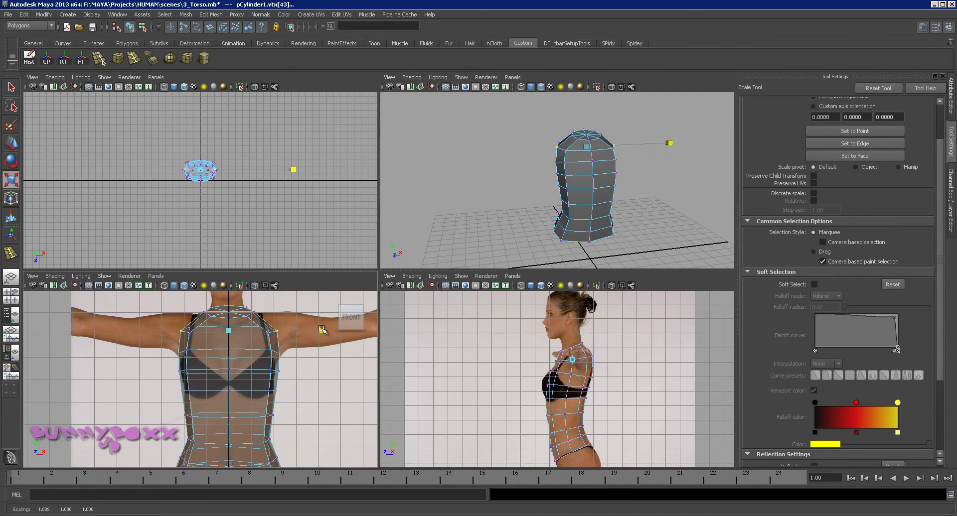
Step: Fine-tune the X spacing of the two outermost shoulder vertices, then return to object mode and inspect the torso in perspective
left_click_drag(323, 330, 323, 329)
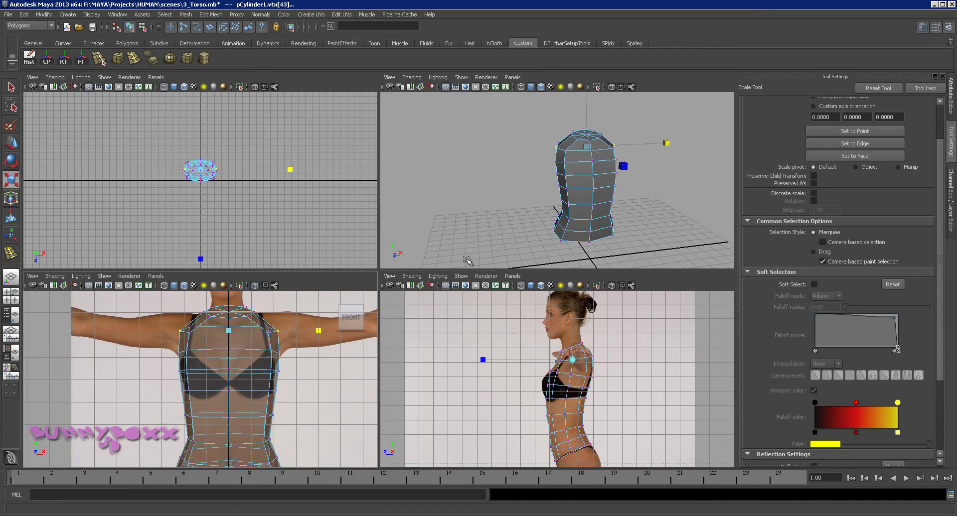
right_click_drag(239, 377, 269, 339)
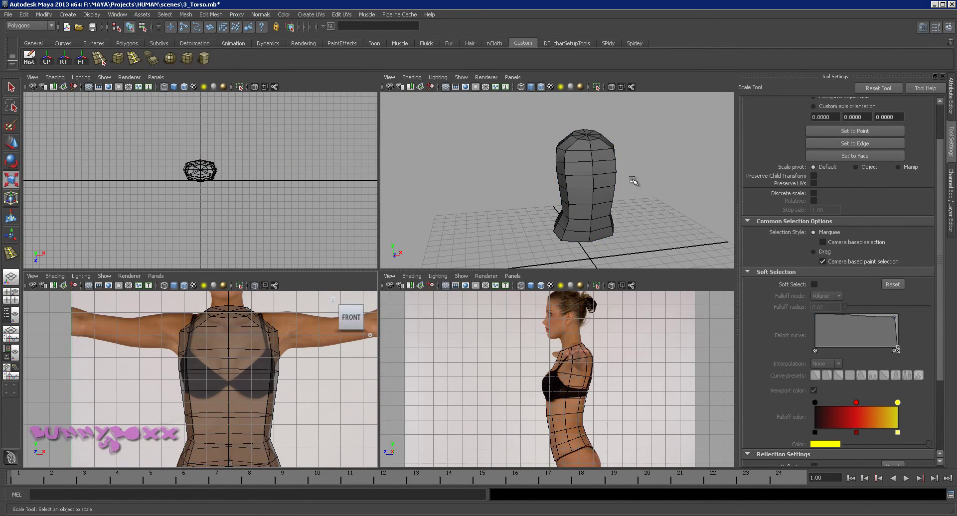
left_click_drag(634, 177, 552, 197, "alt")
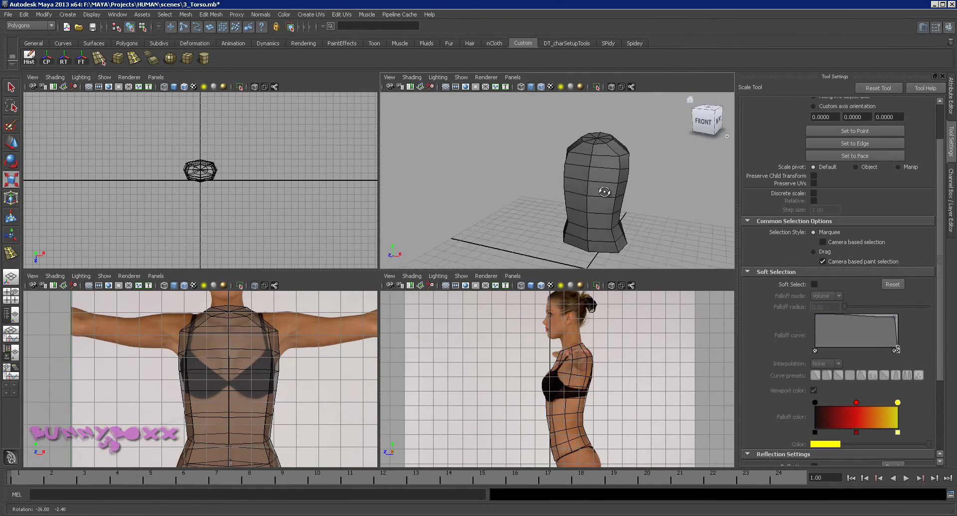
left_click_drag(636, 232, 484, 195, "alt")
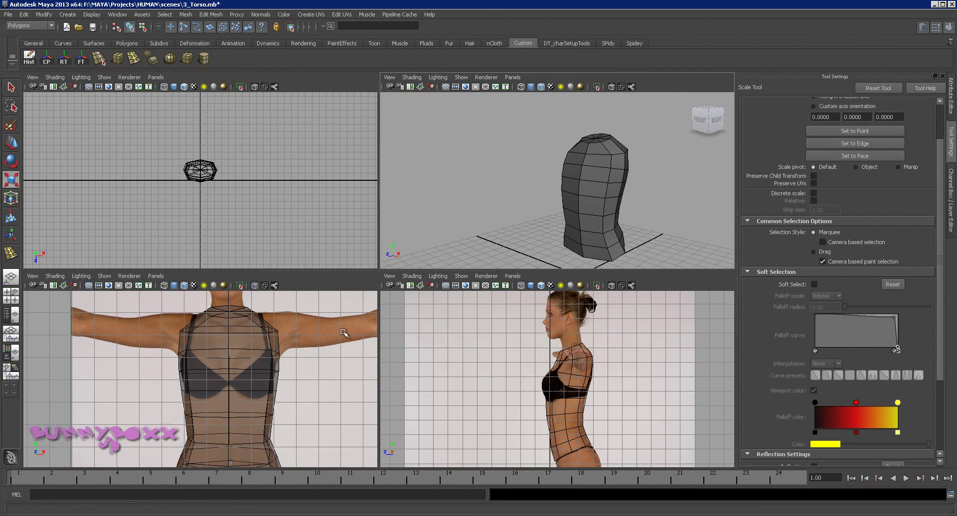
Step: Select the eight triangular faces of the torso's top cap one at a time, then clear the selection
left_click(569, 164)
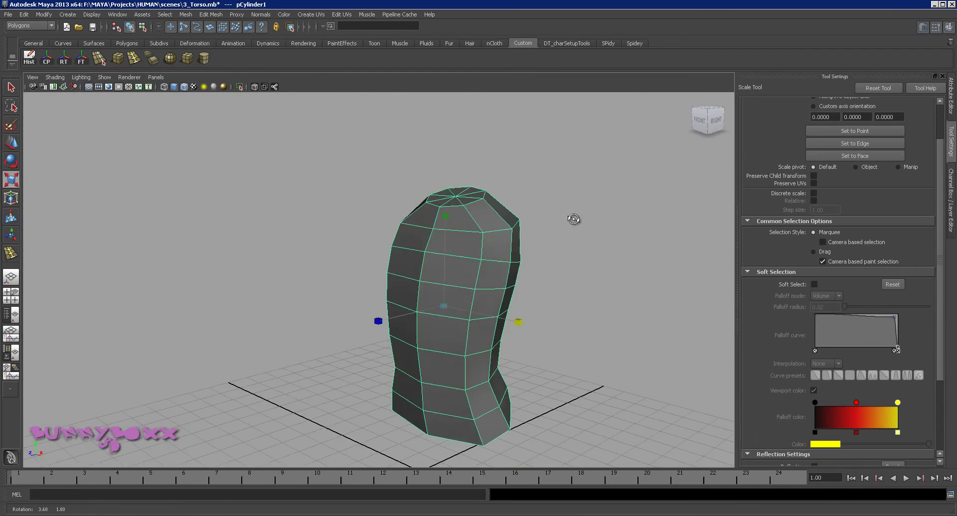
left_click_drag(573, 220, 551, 237, "alt")
left_click(551, 237)
middle_click_drag(536, 224, 515, 239, "alt")
scroll(515, 240, "up", 1)
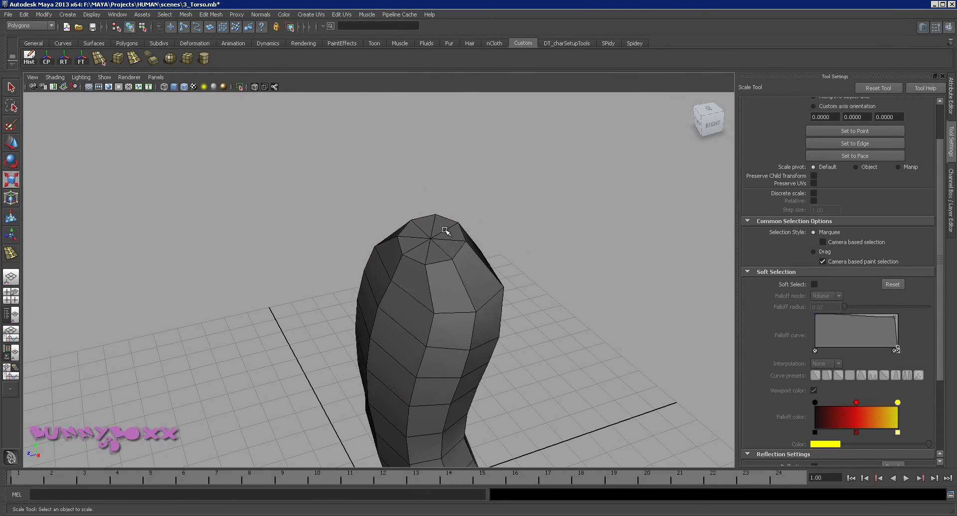
left_click(445, 230)
right_click_drag(439, 226, 432, 253)
left_click(428, 223)
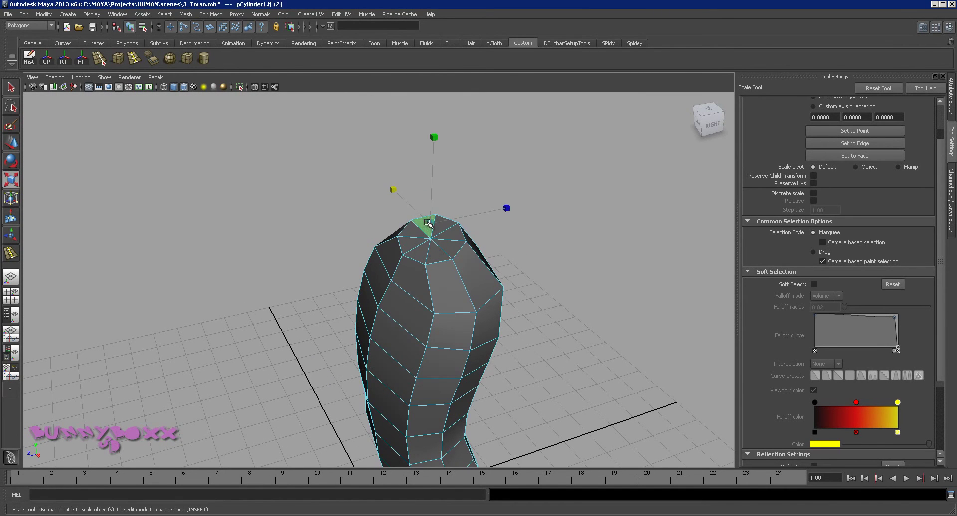
key("q")
left_click(442, 227, "shift")
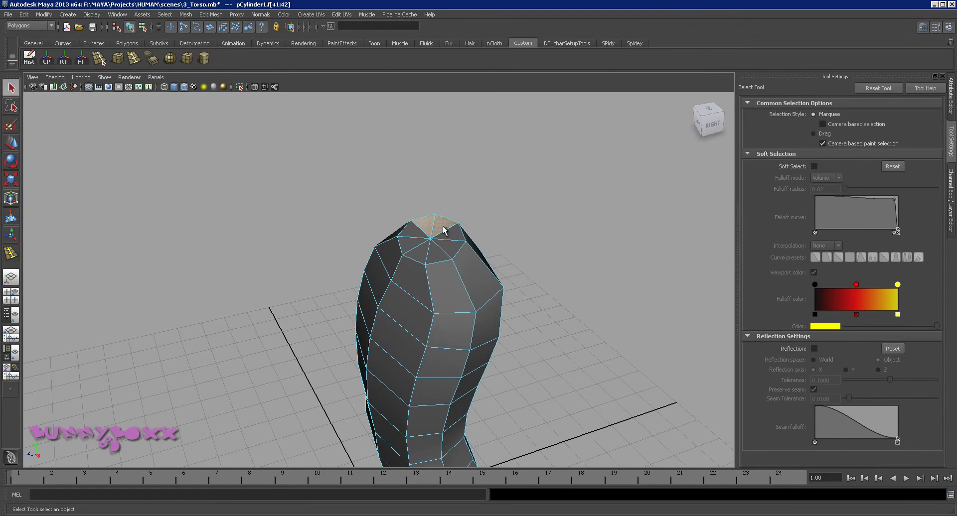
left_click(434, 260, "shift")
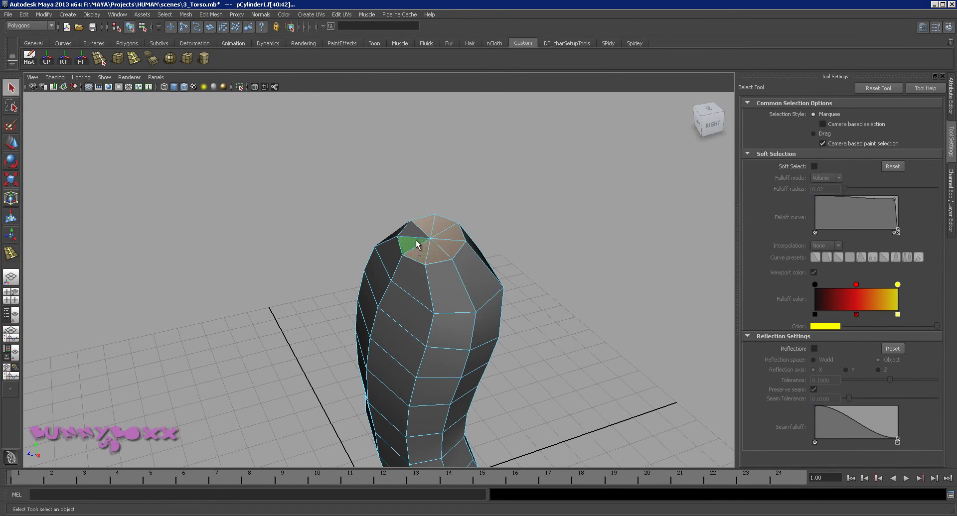
left_click(415, 232, "shift")
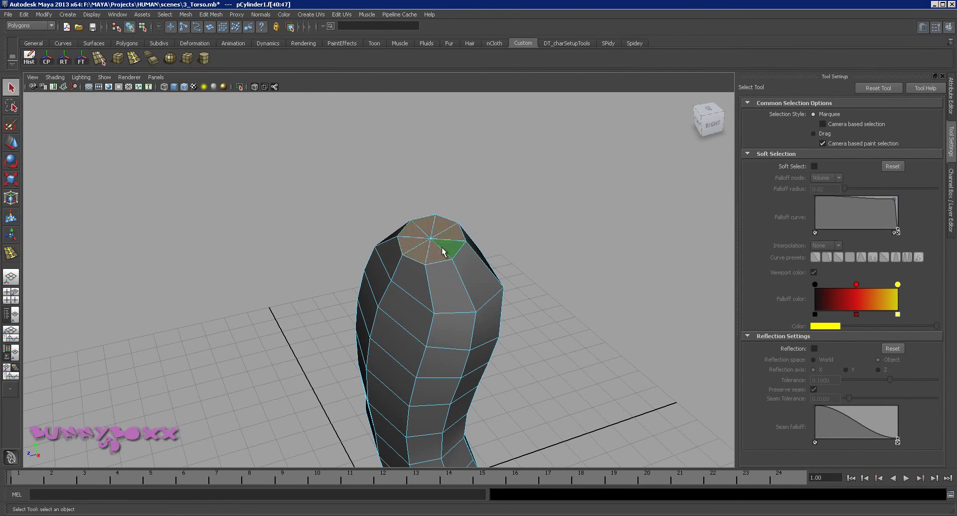
left_click(517, 184)
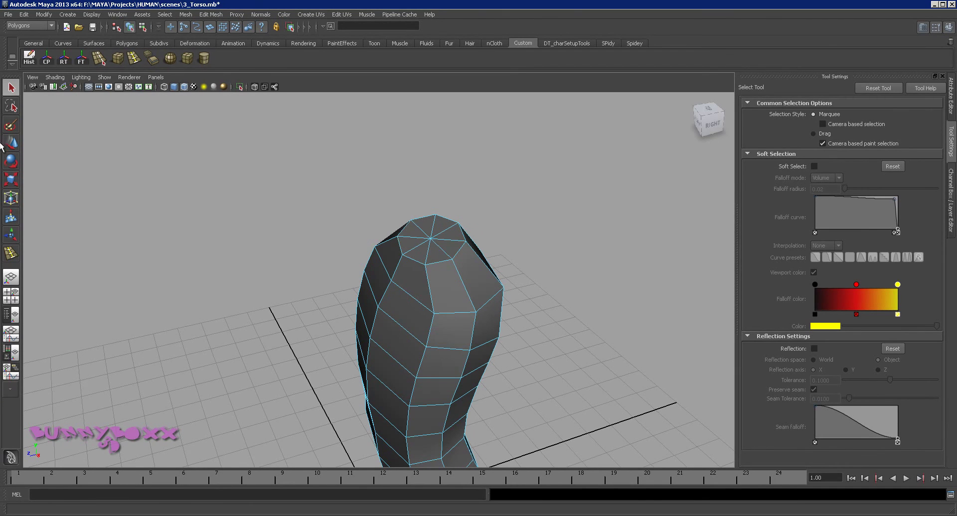
Step: Try selecting the torso's top cap with the Paint Selection Tool at radius 1.0, then return to object mode
right_click_drag(424, 233, 407, 253)
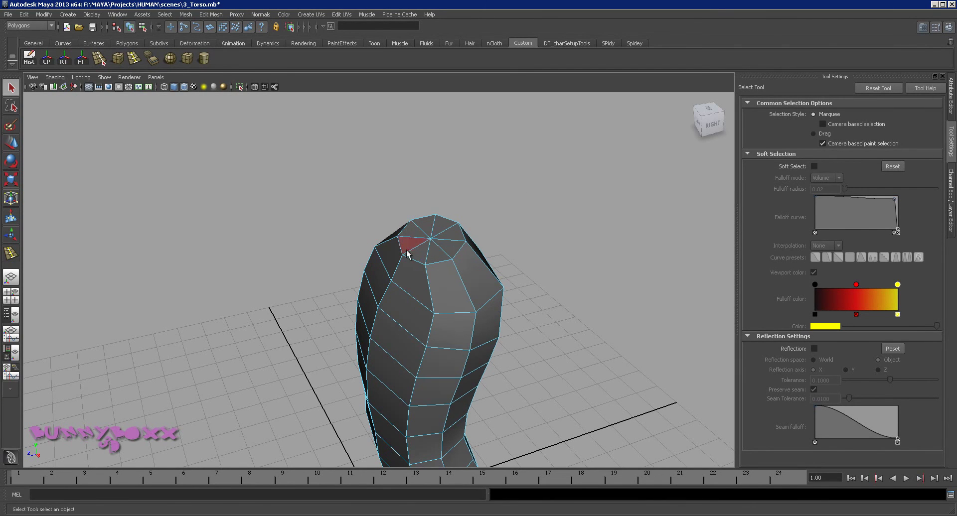
left_click(11, 126)
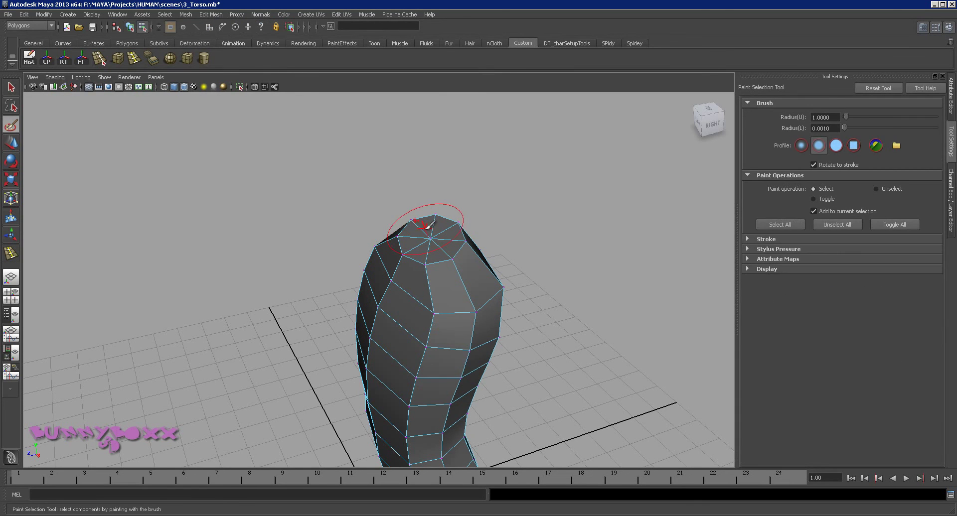
left_click_drag(428, 225, 453, 227)
mouse_move(443, 236)
right_mouse_down()
mouse_move(443, 256)
mouse_move(451, 243)
mouse_move(491, 242)
right_mouse_up()
left_click(441, 245)
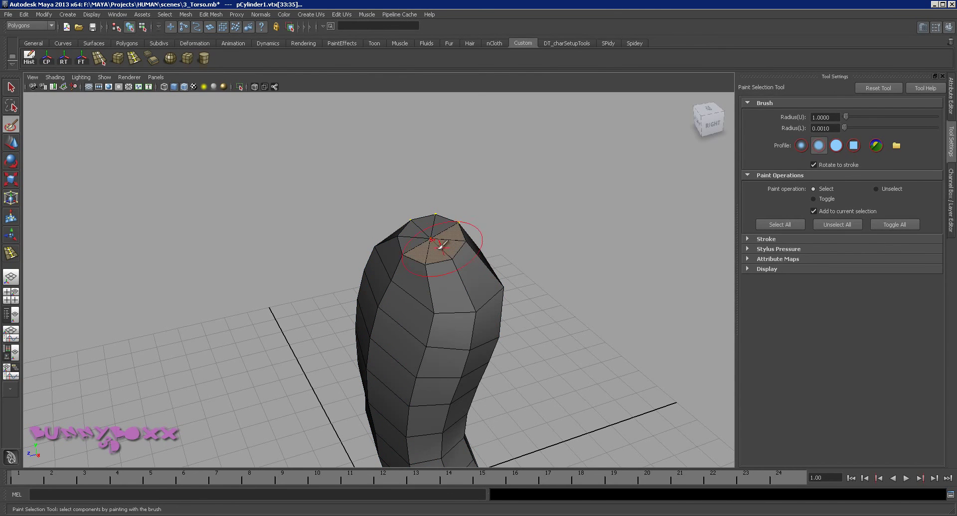
left_click(11, 88)
right_click_drag(379, 254, 461, 247)
Step: Reduce the Paint Selection brush radius to about 0.39 and paint-select all eight faces of the torso's top cap
left_click_drag(427, 254, 509, 230, "alt")
middle_click_drag(509, 230, 466, 266, "alt")
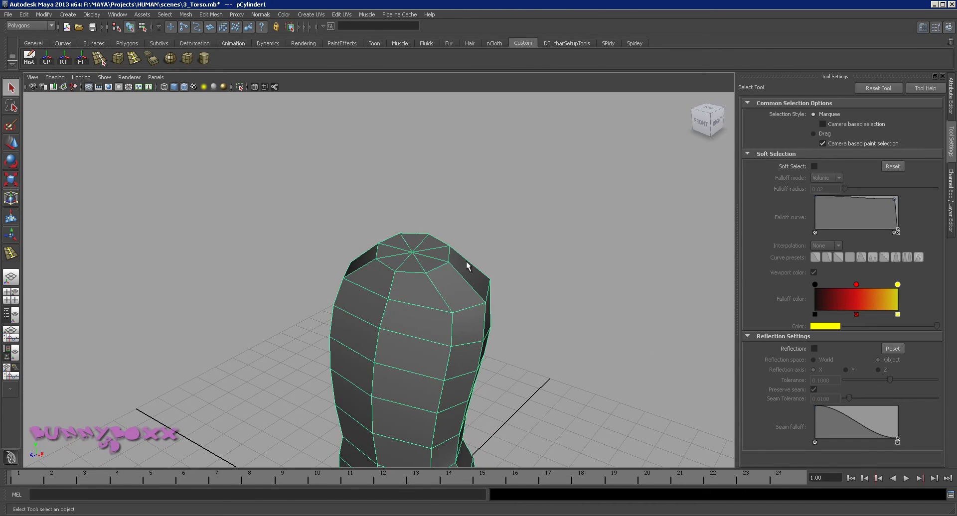
left_click(13, 126)
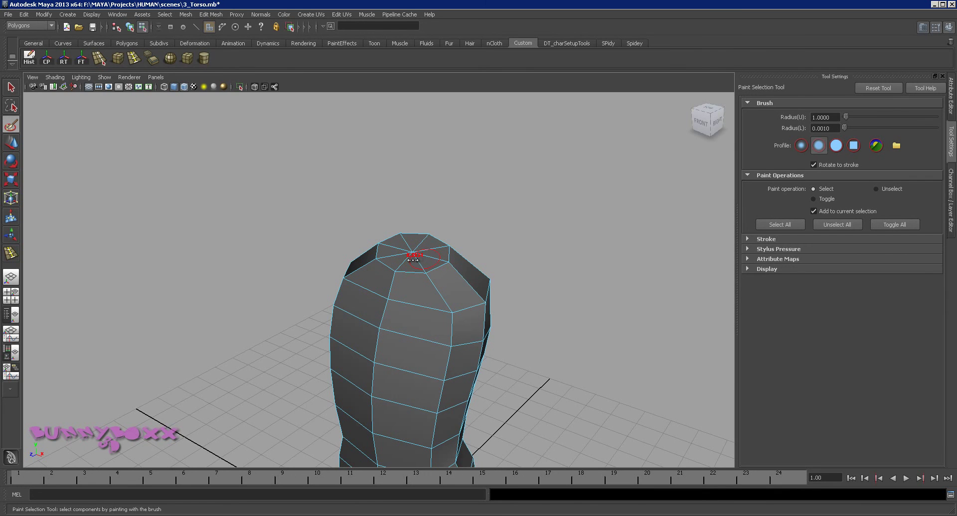
left_click_drag(413, 259, 433, 261)
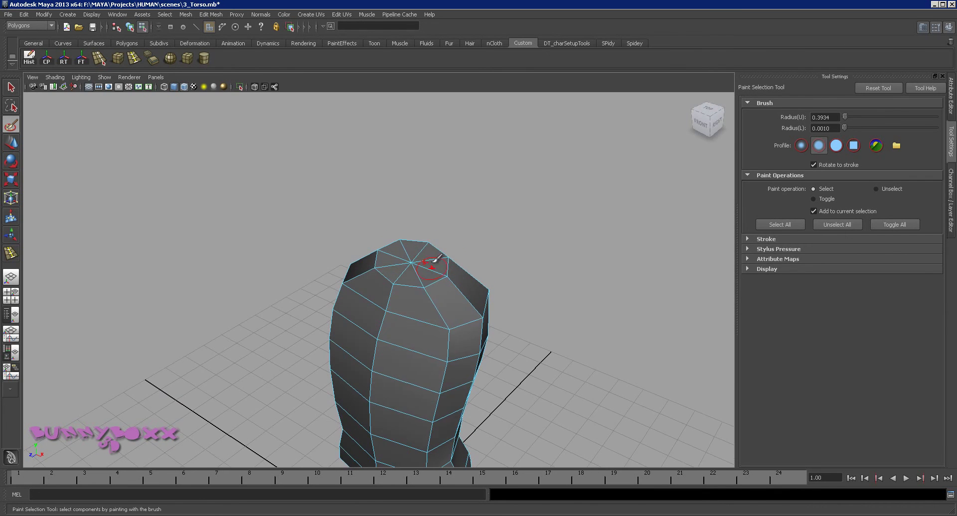
right_click_drag(427, 262, 427, 283)
mouse_move(421, 249)
left_mouse_down()
mouse_move(407, 246)
mouse_move(429, 264)
mouse_move(402, 255)
left_mouse_up()
left_click(9, 91)
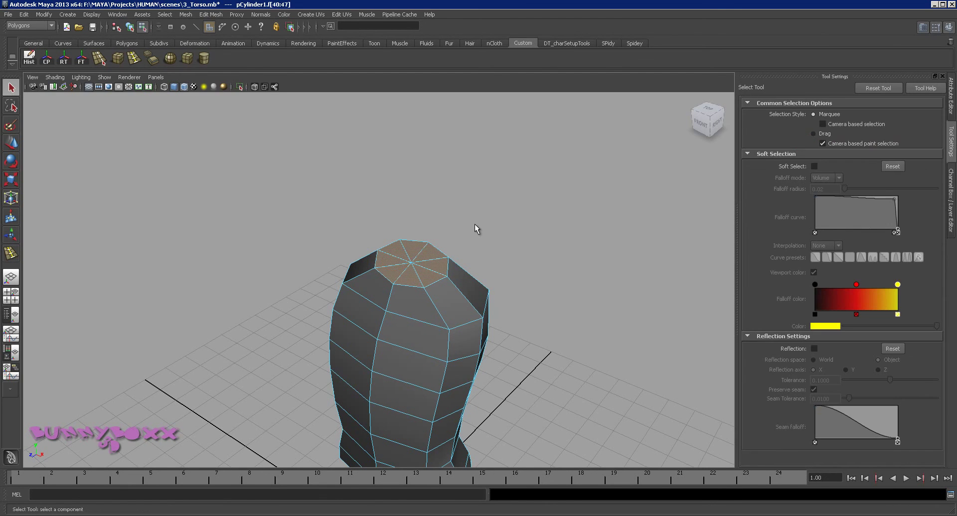
Step: Examine the slope of the selected cap faces in perspective, then compare them with the neck and shoulder in the side reference
left_click_drag(475, 229, 418, 223, "alt")
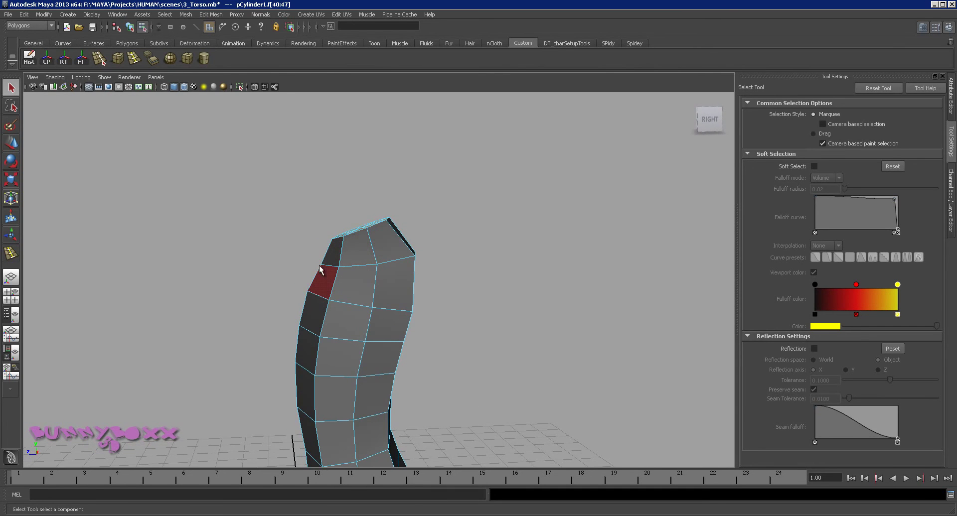
left_click_drag(319, 265, 368, 248, "alt")
key("space")
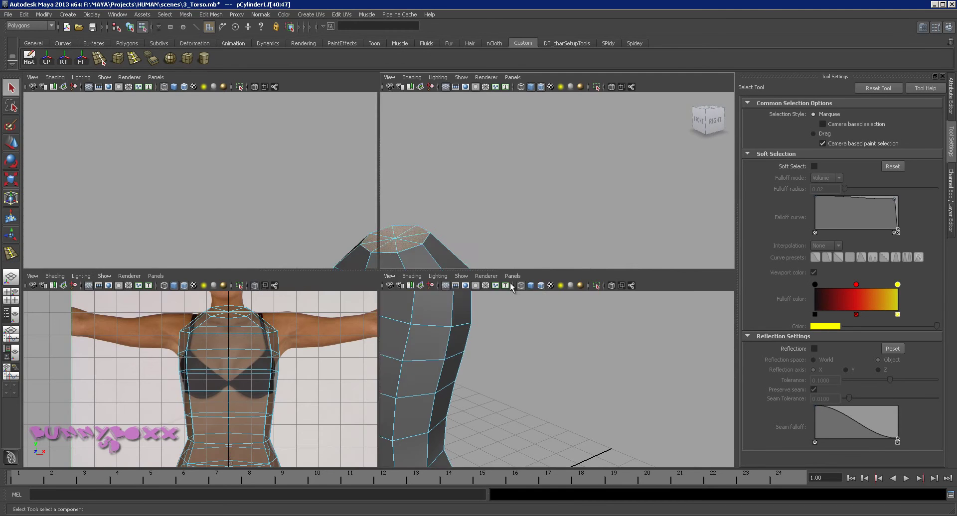
key("space")
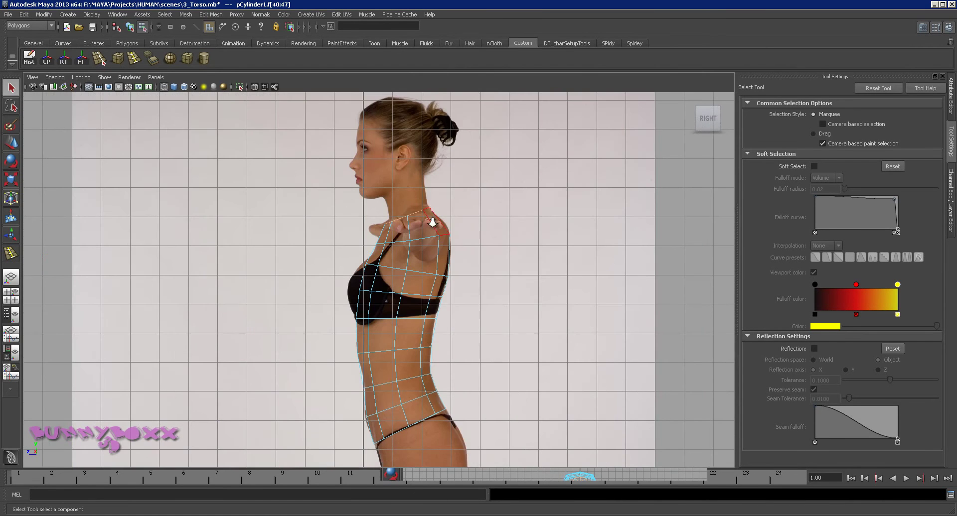
scroll(447, 213, "up", 3)
middle_click_drag(520, 202, 500, 253, "alt")
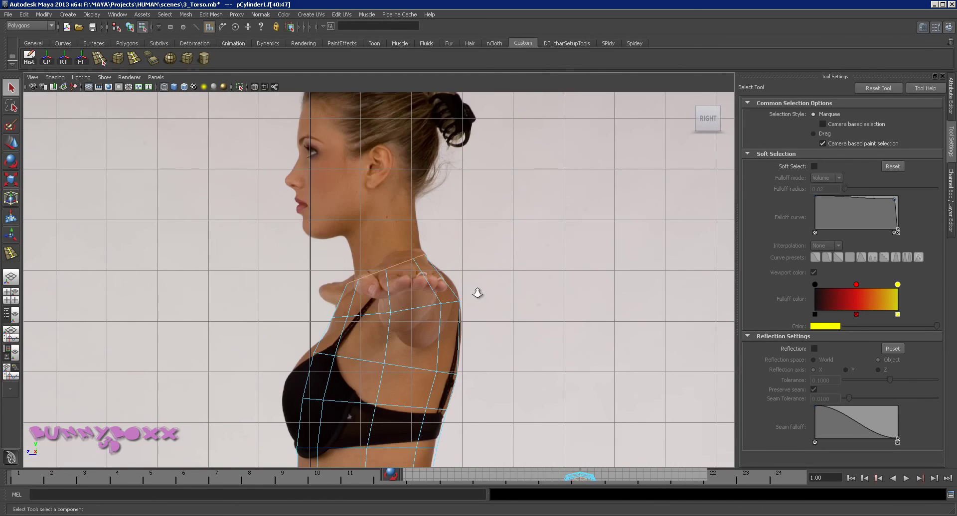
key("f")
scroll(478, 293, "down", 12)
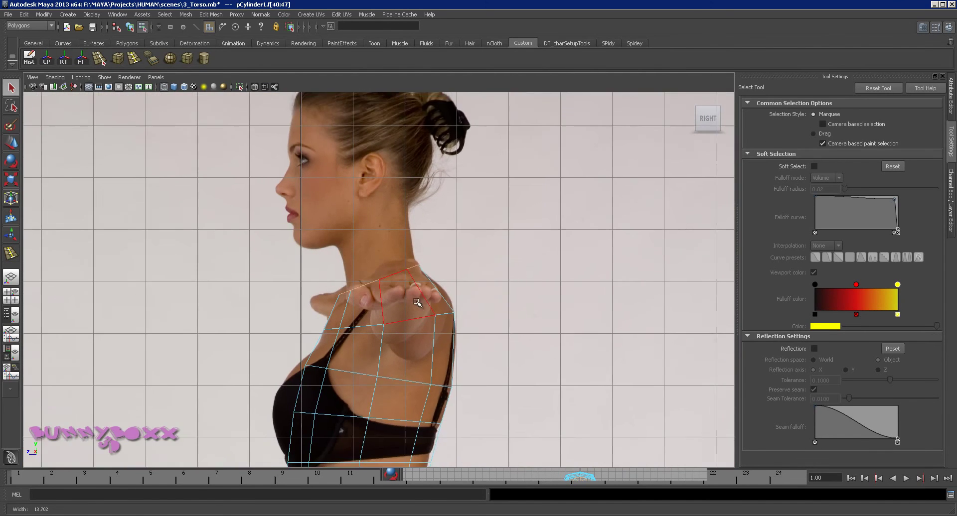
scroll(456, 298, "up", 3)
key("w")
right_click(432, 258)
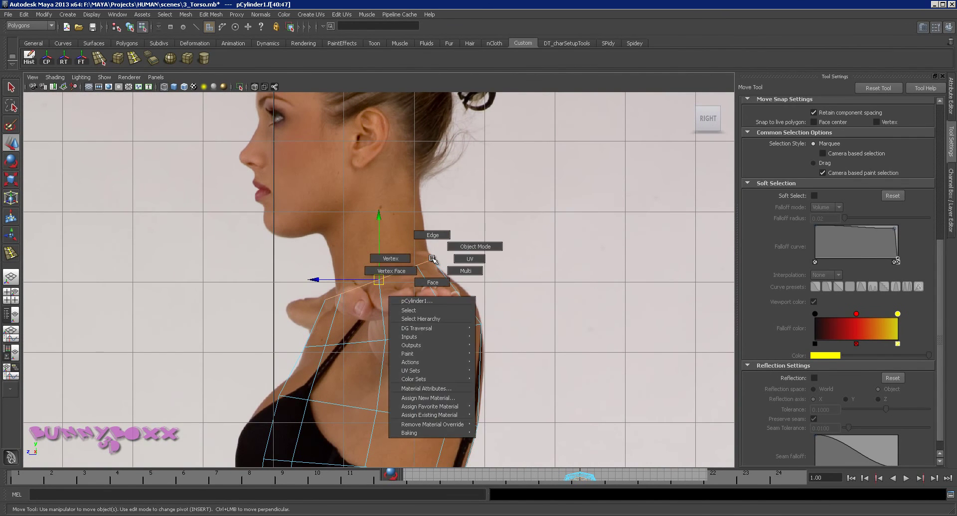
left_click(430, 260)
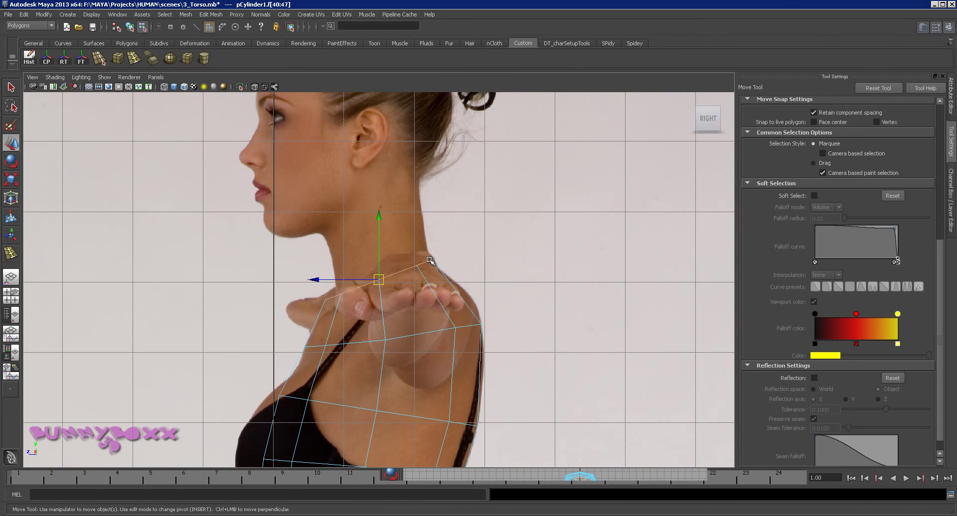
Step: Try to extrude the selected cap faces about 10 cm upward along the world Y axis, then undo the extrusion
right_click(470, 266, "shift")
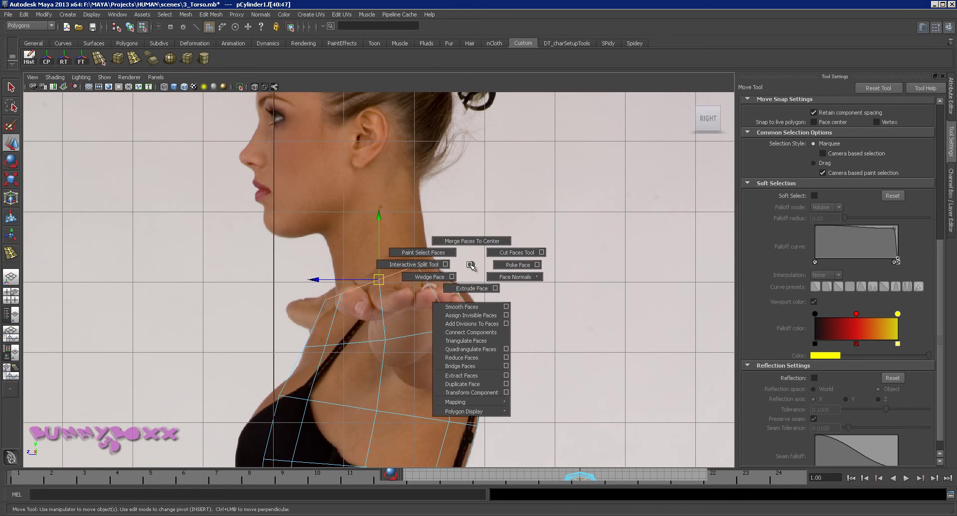
right_click_drag(470, 266, 475, 286, "shift")
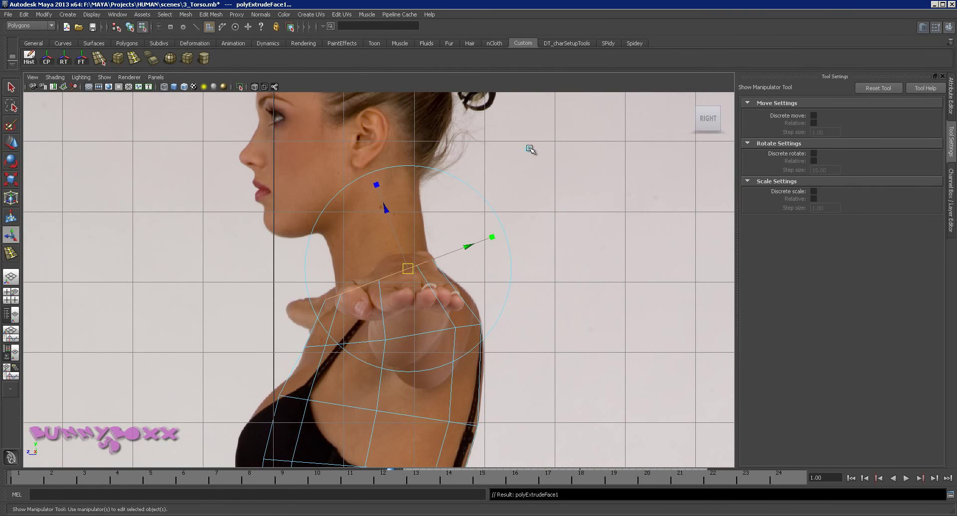
left_click(528, 148)
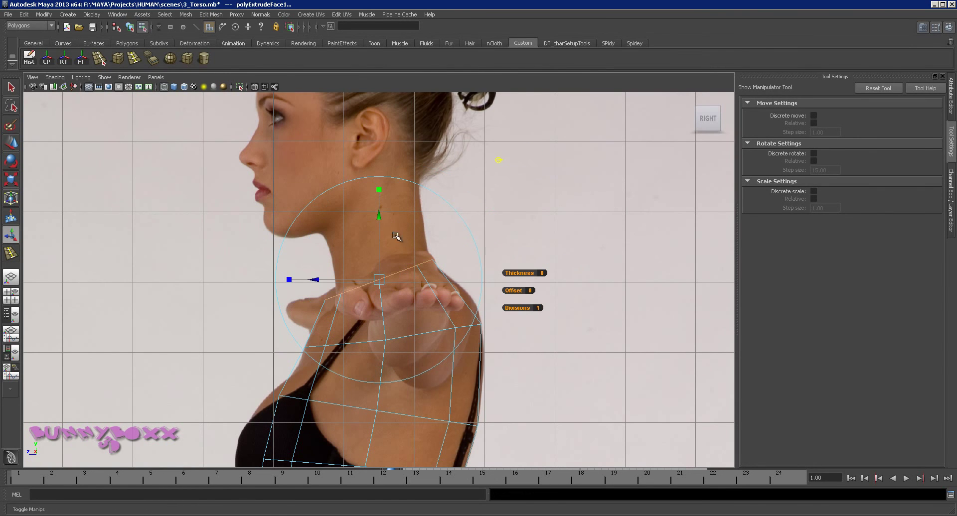
left_click_drag(378, 216, 379, 145)
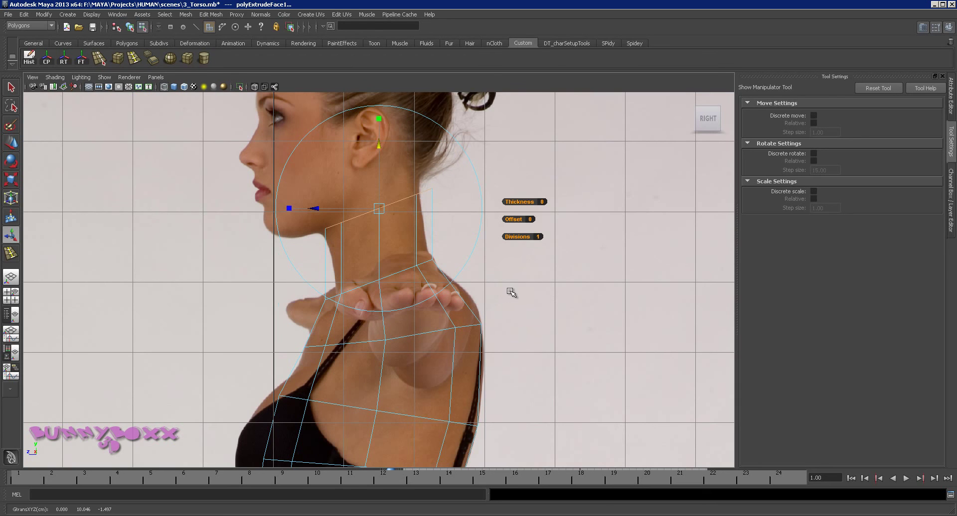
key("ctrl+z")
key("ctrl+z")
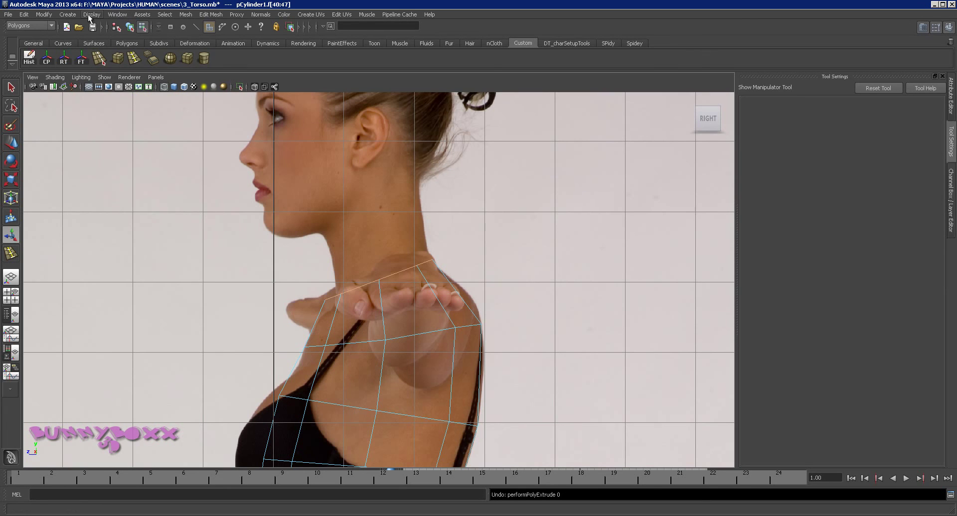
Step: Add the Extrude command from the mesh editing commands to the Custom shelf
left_click(164, 15)
mouse_move(182, 17)
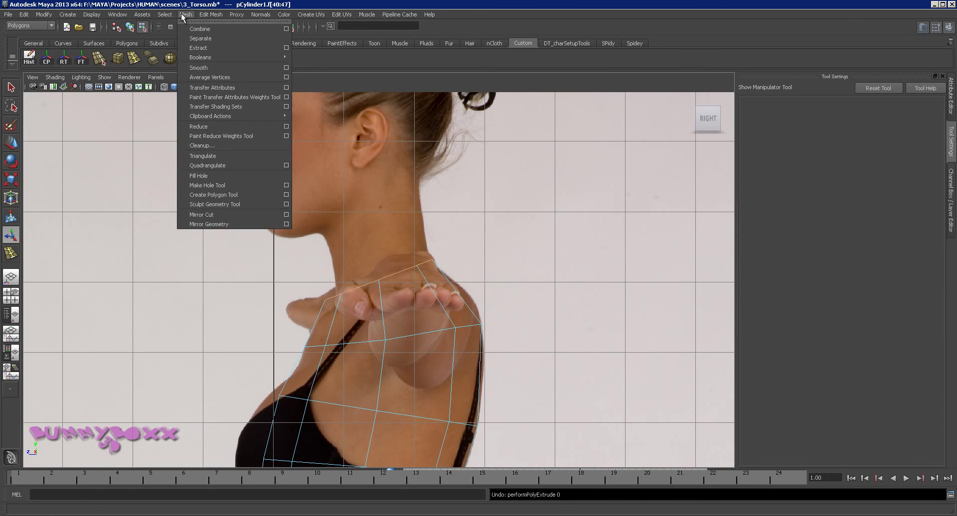
mouse_move(217, 19)
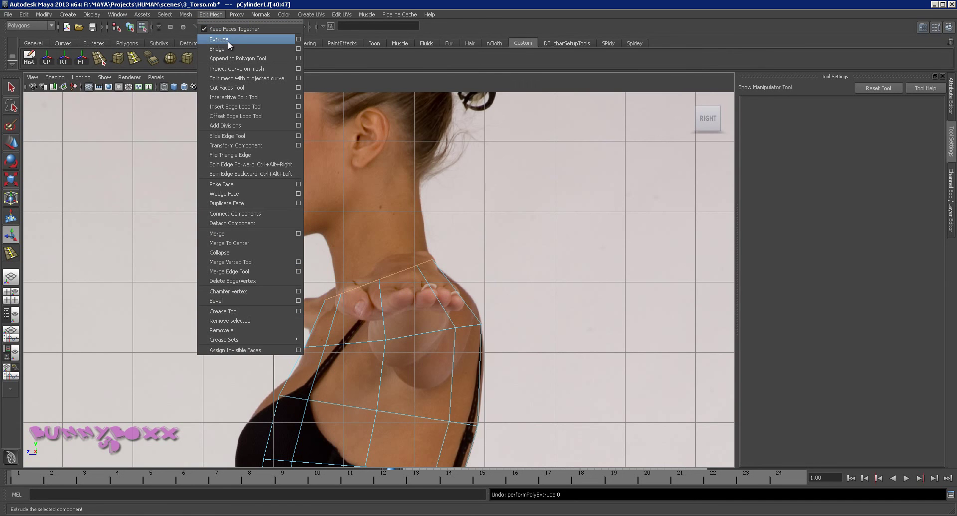
left_click(343, 57)
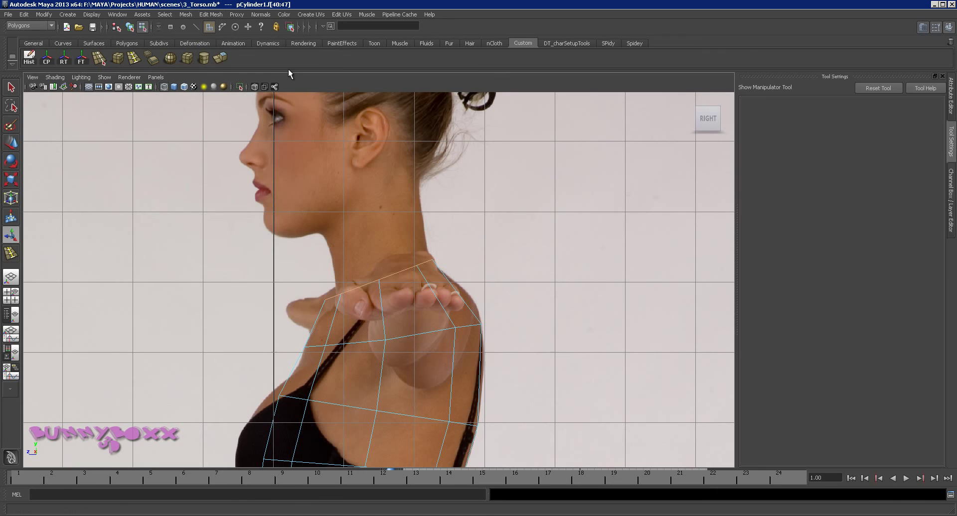
Step: Extrude the selected cap faces about 10 cm straight up to form the neck, checking against the side reference
left_click(225, 59)
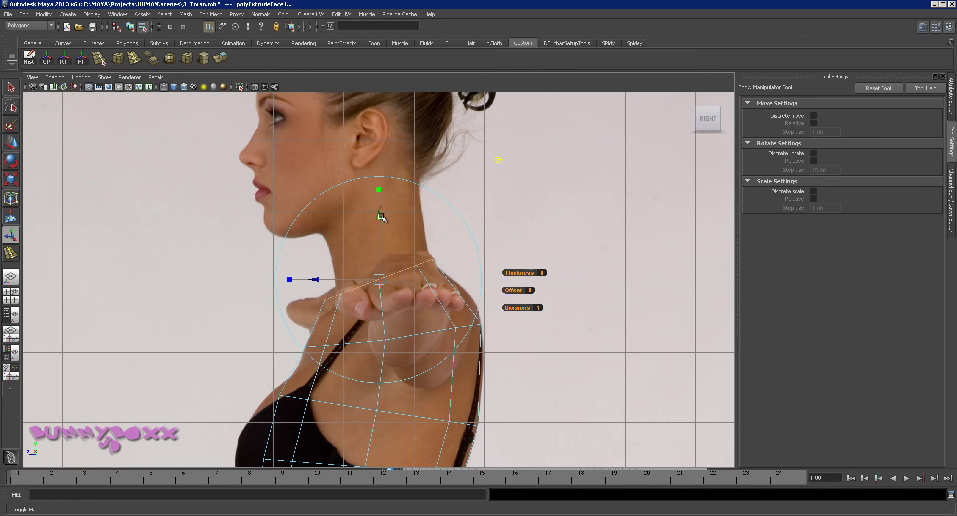
left_click_drag(380, 216, 373, 144)
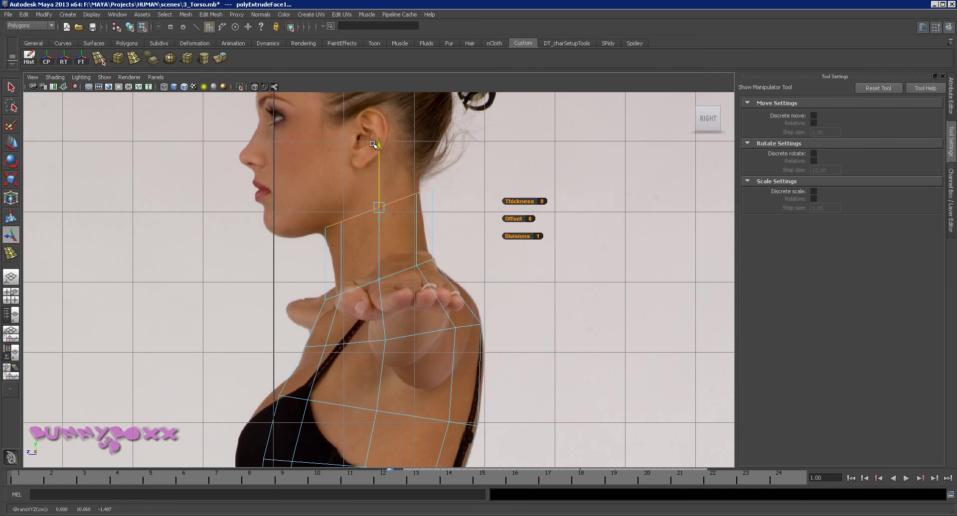
left_click(377, 145)
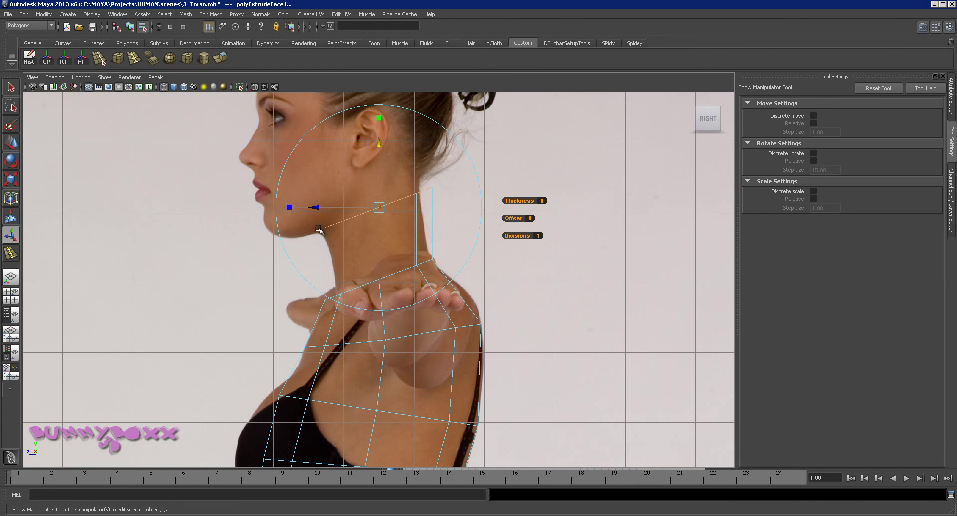
right_click(519, 283, "shift")
left_click(521, 283)
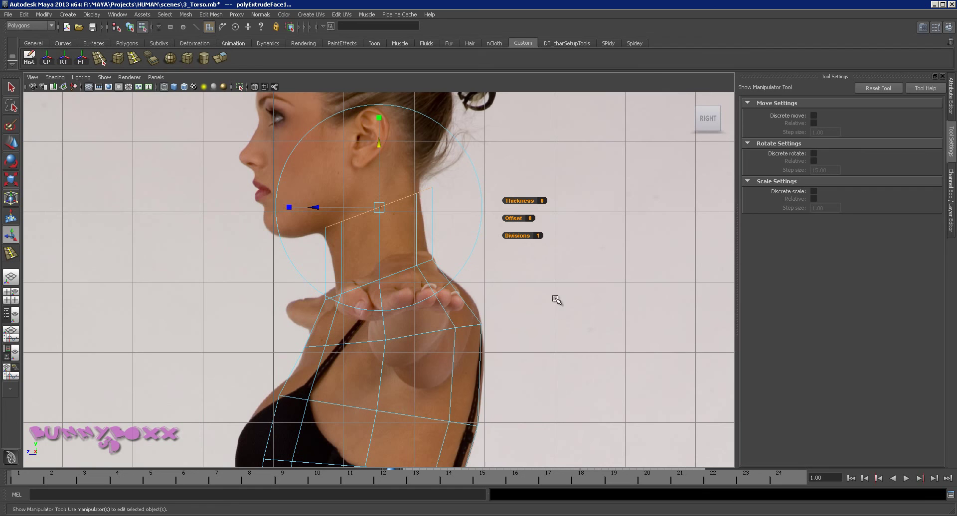
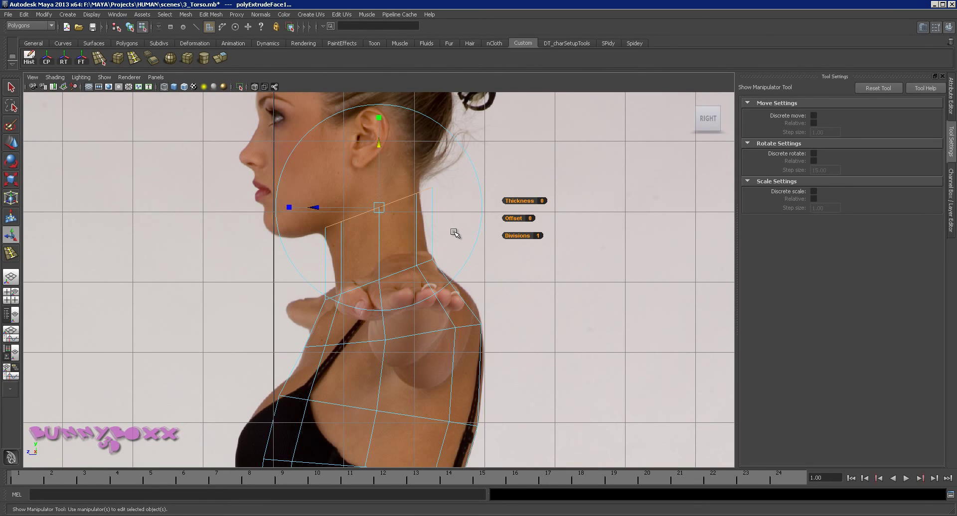
middle_click_drag(534, 286, 503, 329, "alt")
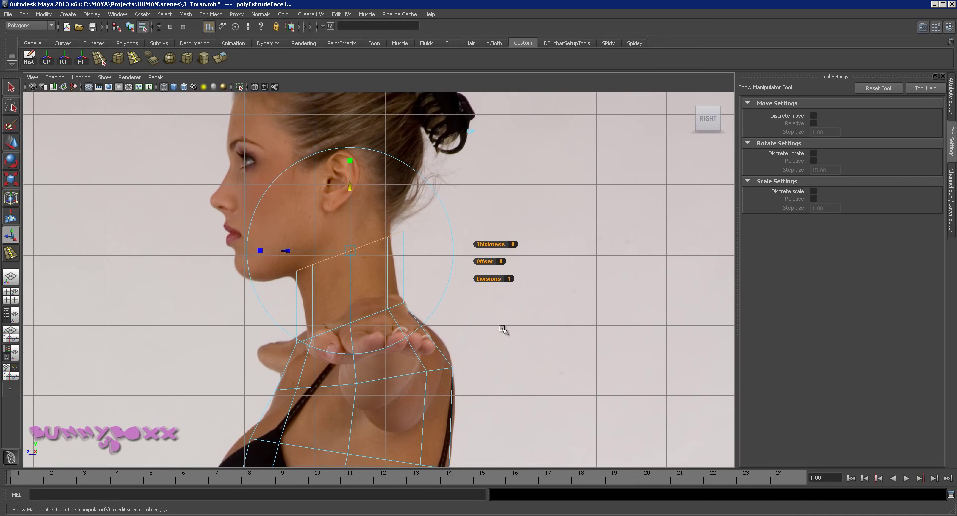
Step: Scale the extruded neck's top faces down uniformly in the front view so the upper neck narrows toward the reference
key("r")
key("e")
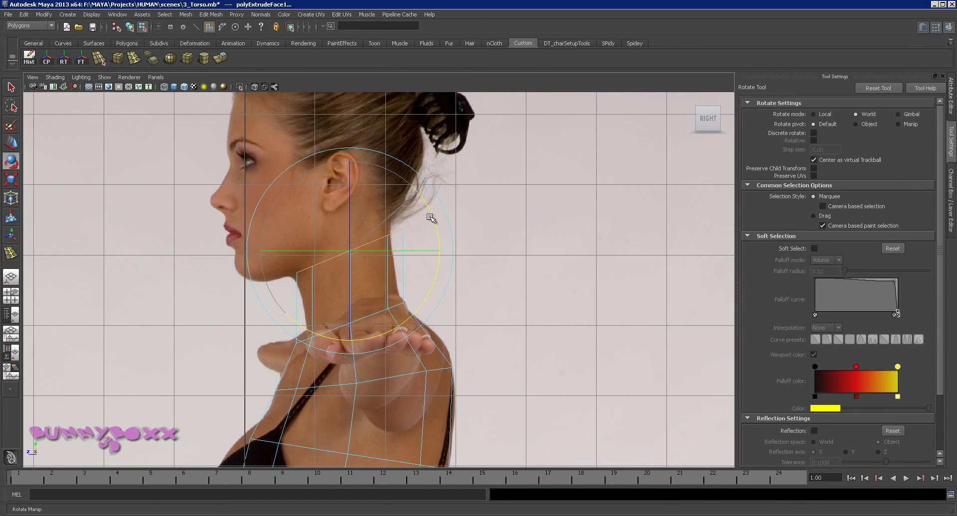
key("space")
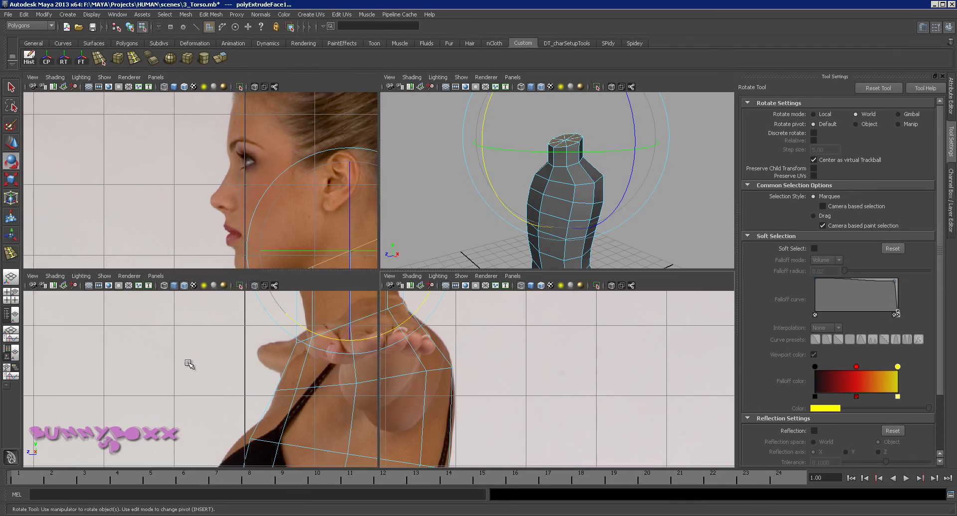
key("space")
middle_click_drag(497, 249, 463, 376, "alt")
middle_click_drag(503, 275, 464, 335, "alt")
scroll(474, 302, "up", 2)
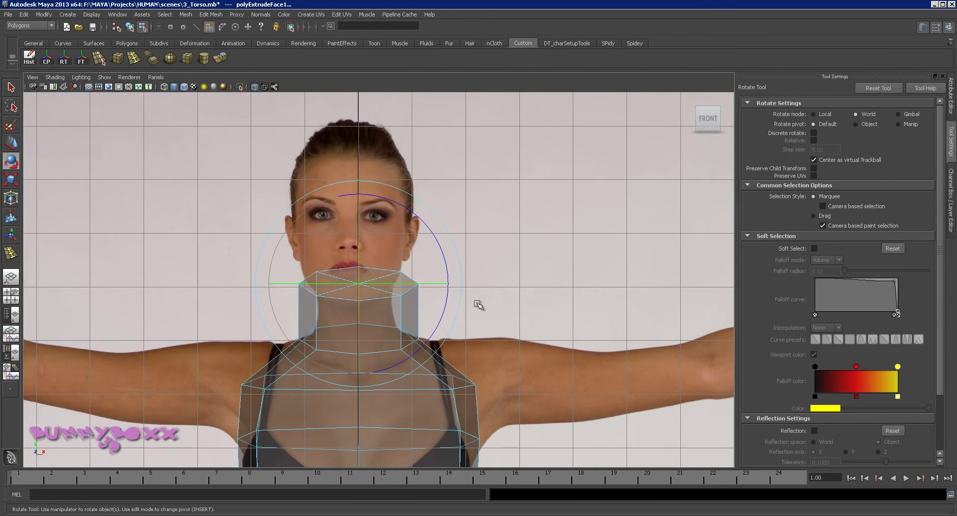
key("w")
key("r")
middle_click_drag(349, 300, 399, 281, "alt")
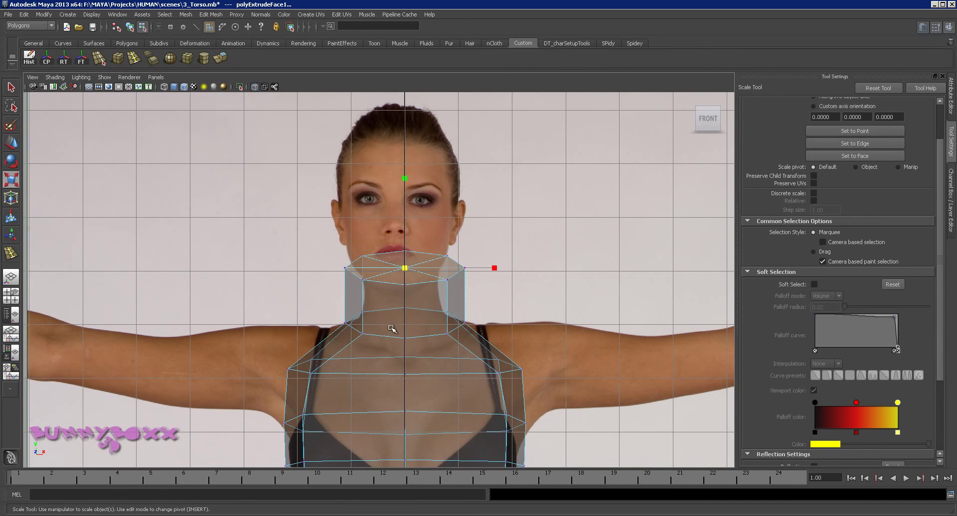
key("F8")
left_click_drag(406, 270, 383, 277)
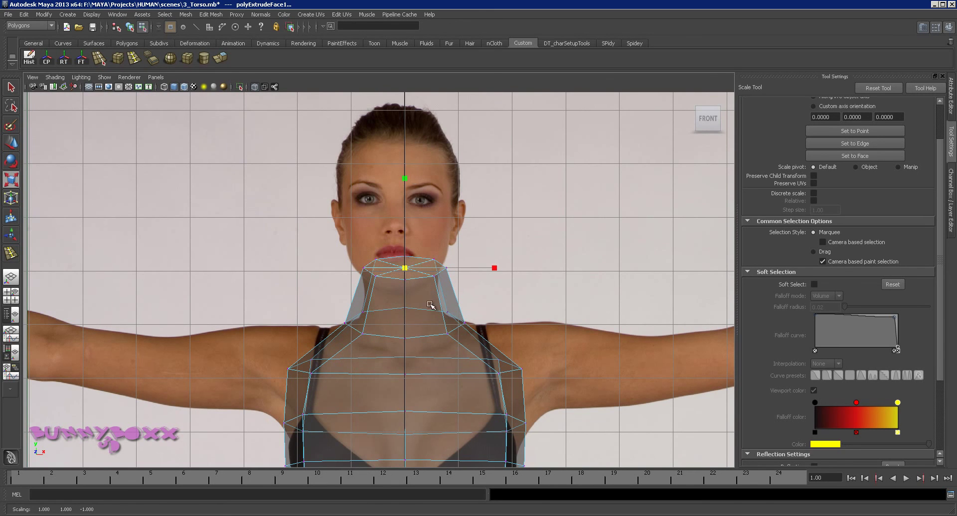
Step: Scale the neck's base vertex ring to about 0.72, and slightly narrow its top ring to fit the front reference
middle_click_drag(497, 356, 487, 309, "alt")
scroll(487, 309, "up", 3)
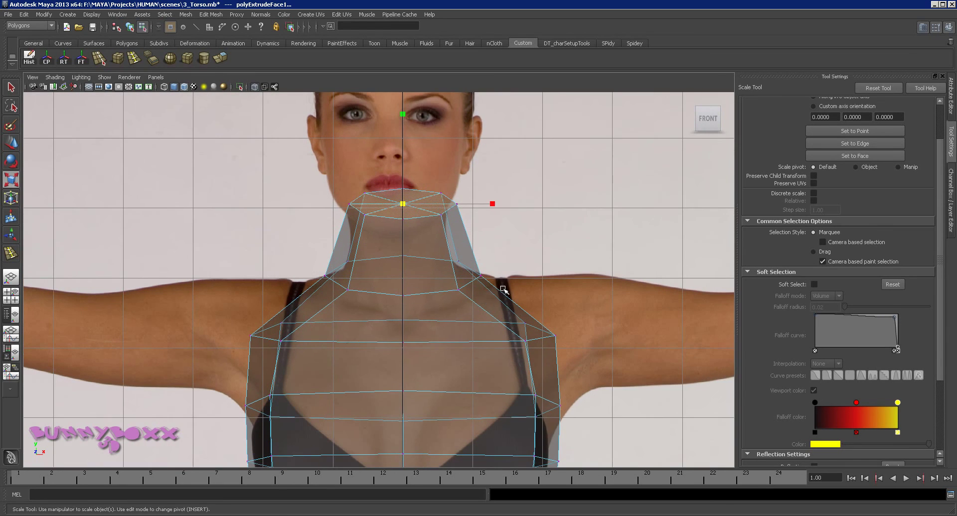
scroll(504, 289, "up", 1)
left_click_drag(502, 244, 312, 301)
left_click_drag(406, 277, 375, 282)
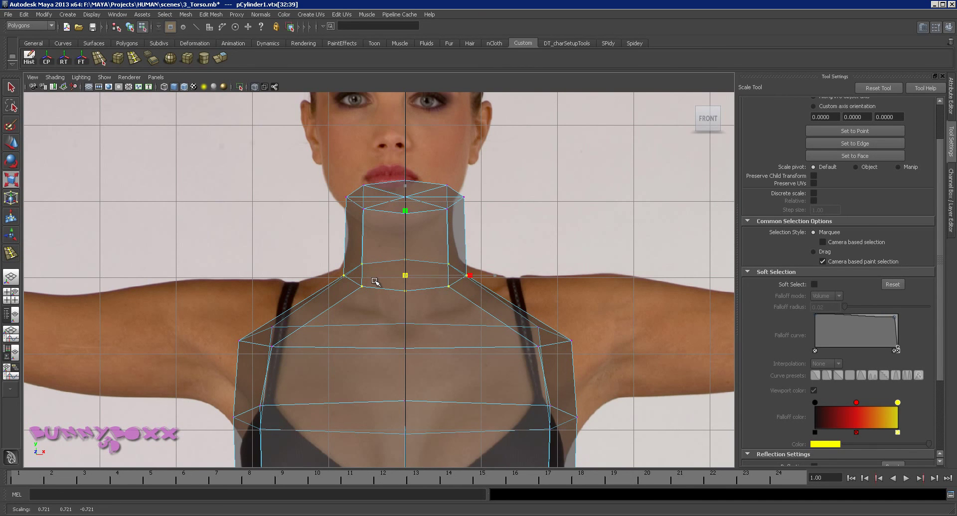
left_click_drag(488, 163, 342, 219)
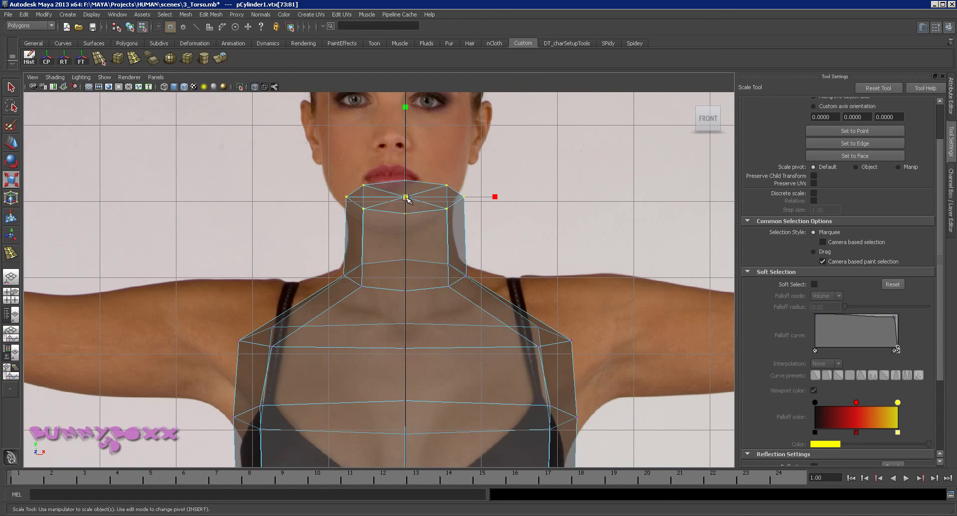
left_click_drag(405, 198, 403, 199)
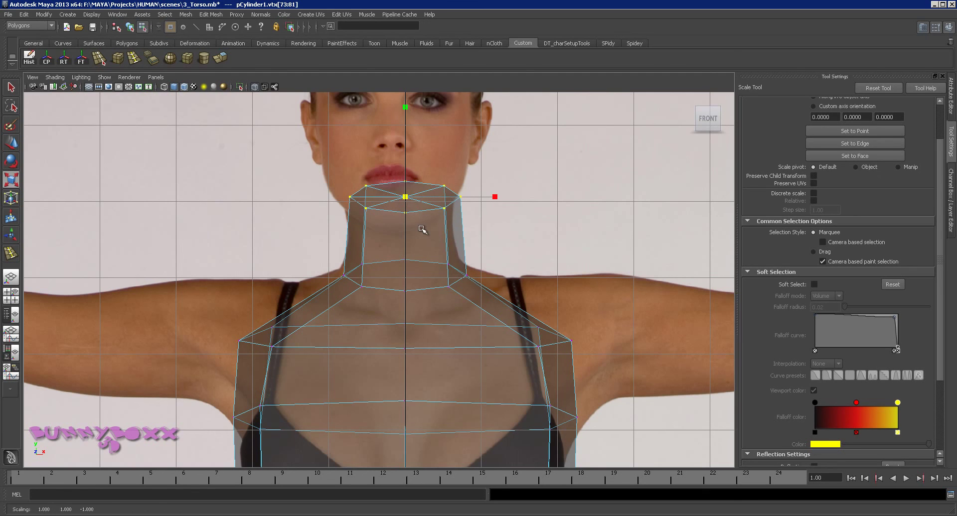
Step: Lower the neck's top vertex ring to about half the neck's height, fitting it to the side and front references
key("space")
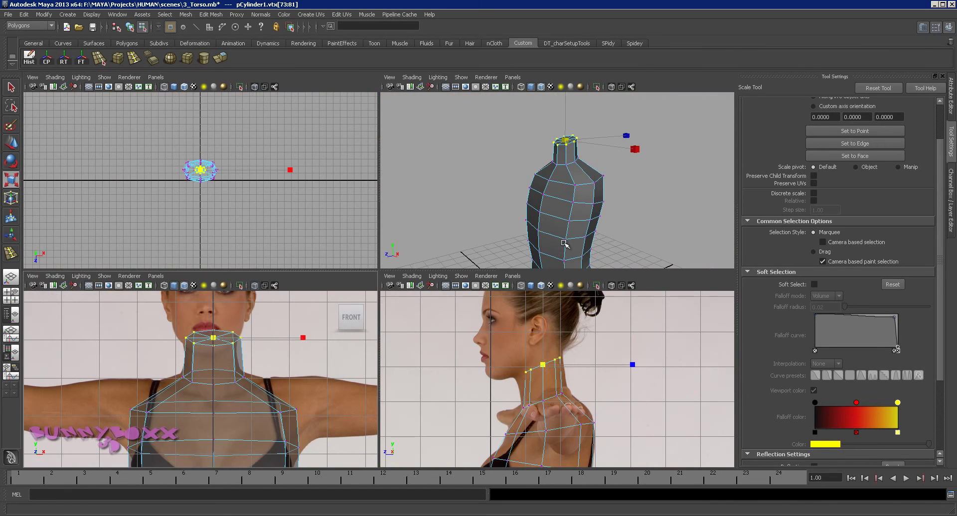
key("space")
left_click_drag(427, 209, 294, 270)
key("w")
left_click_drag(345, 185, 324, 223)
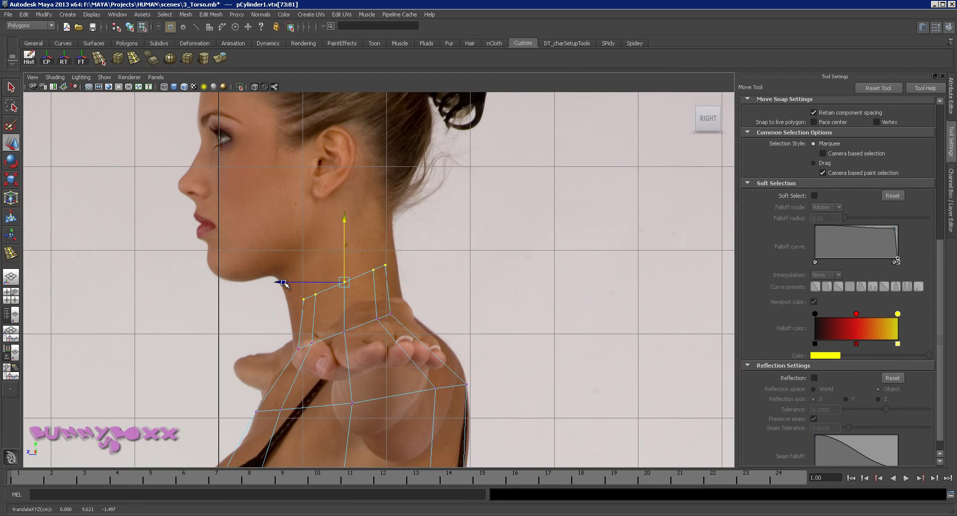
left_click_drag(344, 221, 343, 219)
key("space")
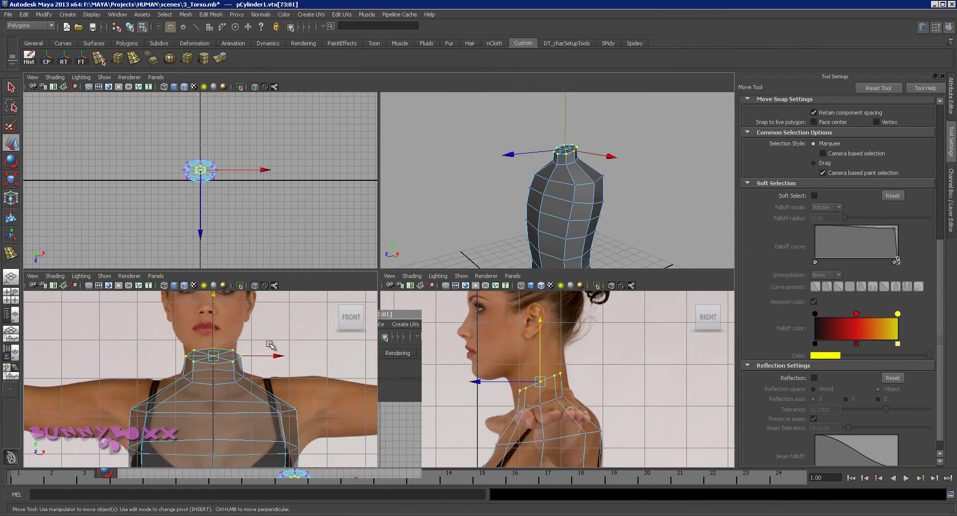
key("space")
left_click_drag(407, 170, 404, 173)
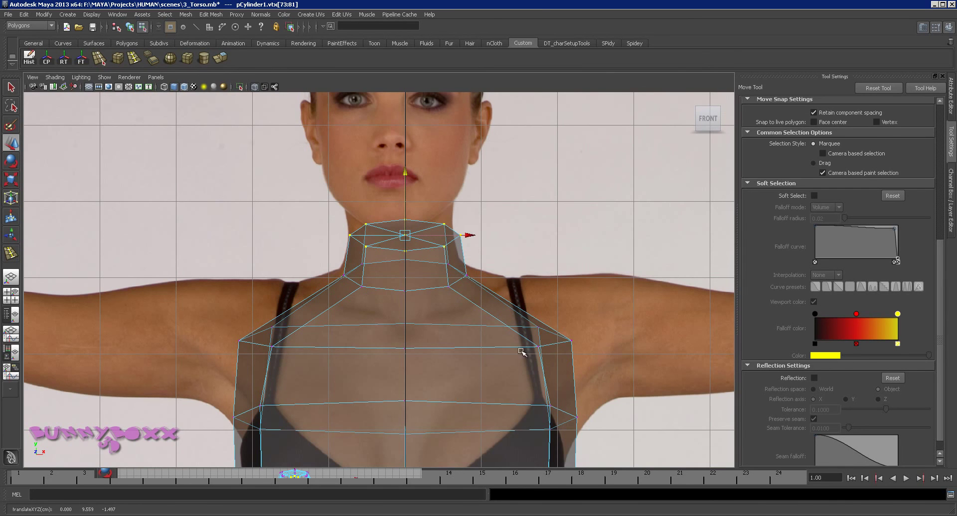
Step: In the side view, move the front-centre upper chest vertex slightly up and back, and raise the vertices beside it to match
middle_click_drag(529, 366, 534, 269, "alt")
key("space")
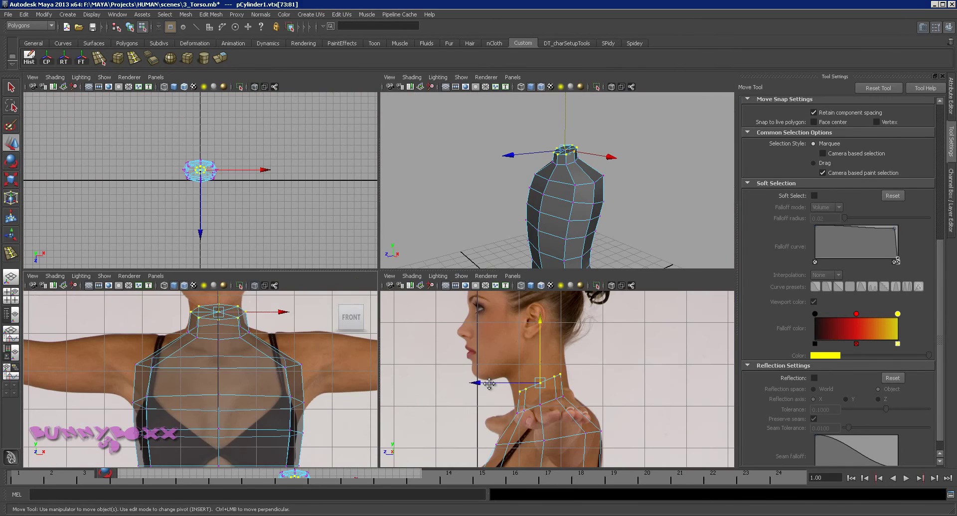
key("space")
middle_click_drag(382, 412, 483, 284, "alt")
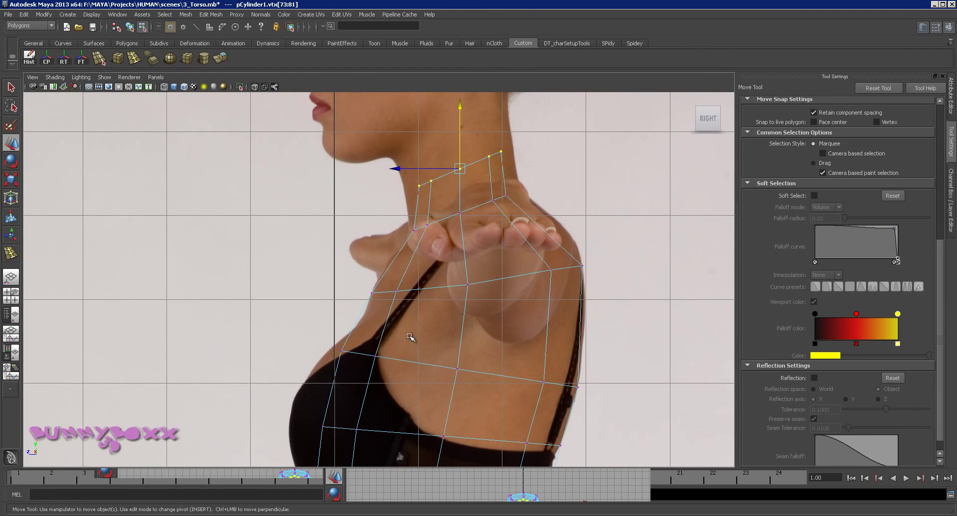
left_click(371, 293)
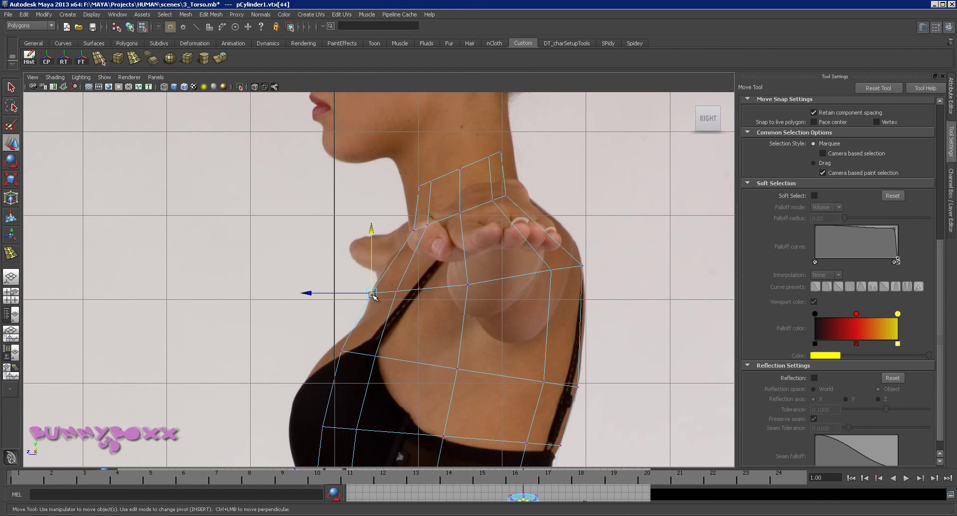
left_click_drag(373, 294, 374, 291)
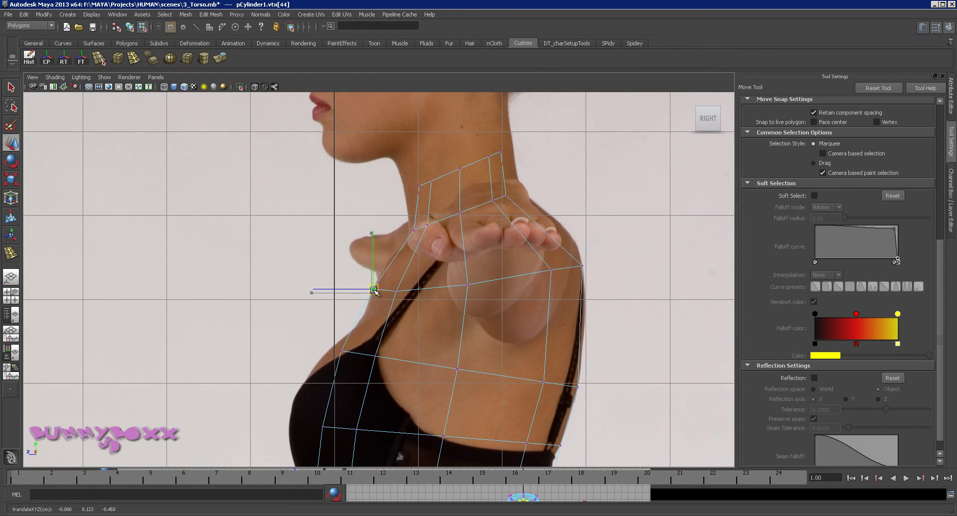
left_click(397, 290)
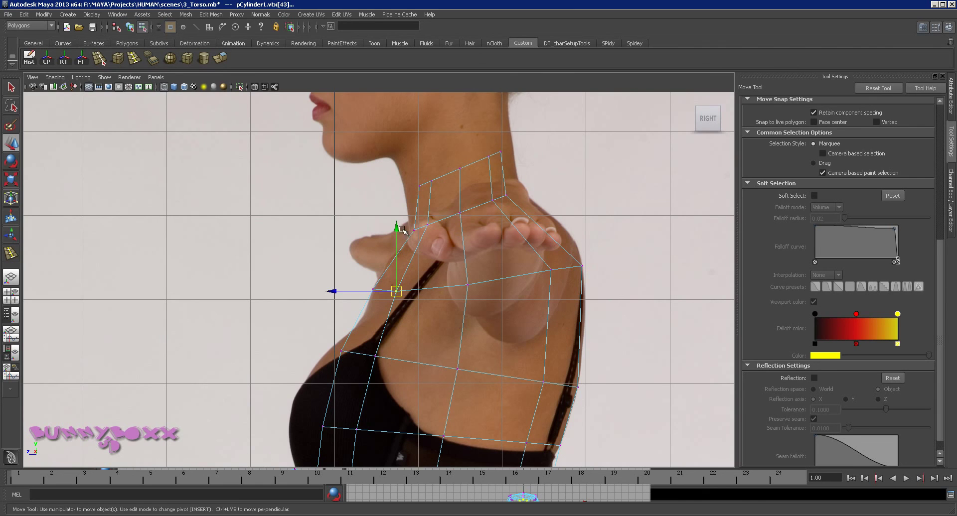
left_click_drag(401, 229, 399, 224)
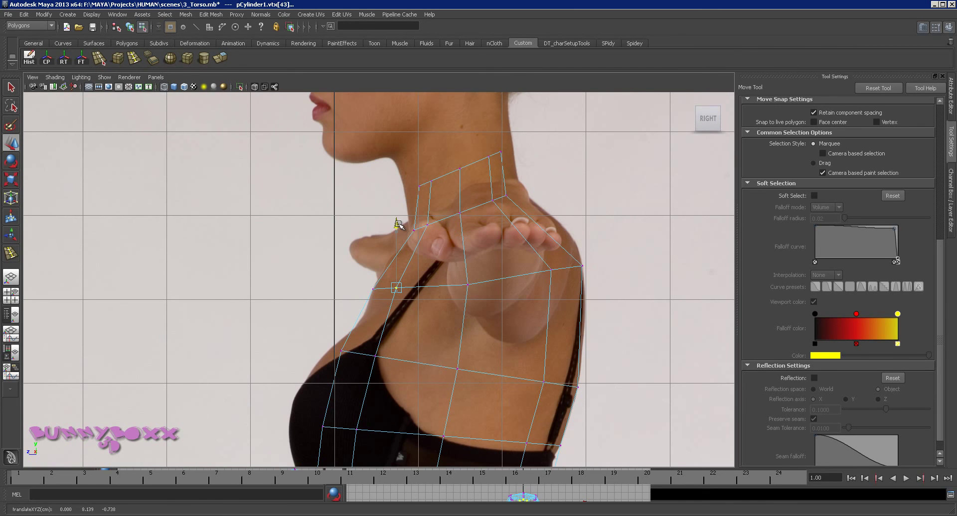
Step: Check the front vertex at the neck's base against the side reference, and examine the neck and shoulders in perspective
middle_click_drag(474, 261, 422, 275, "alt")
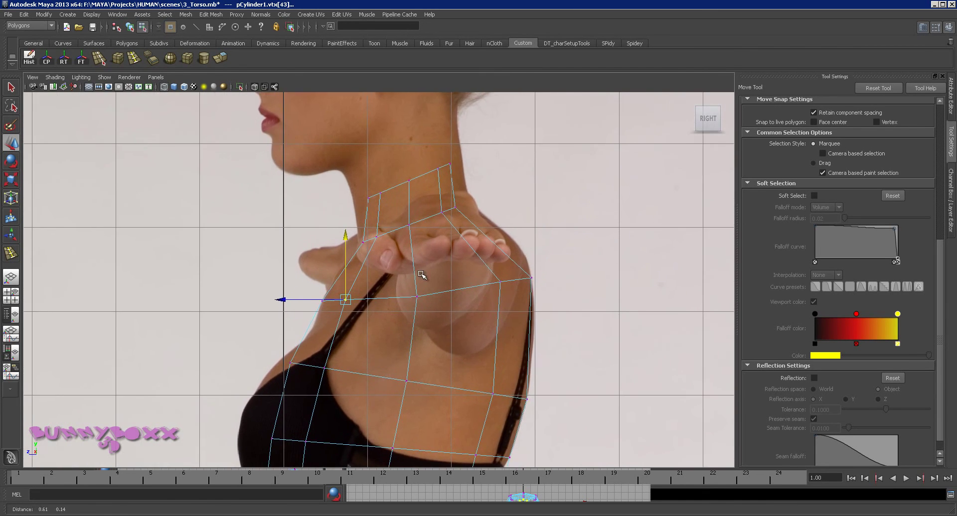
scroll(422, 275, "up", 3)
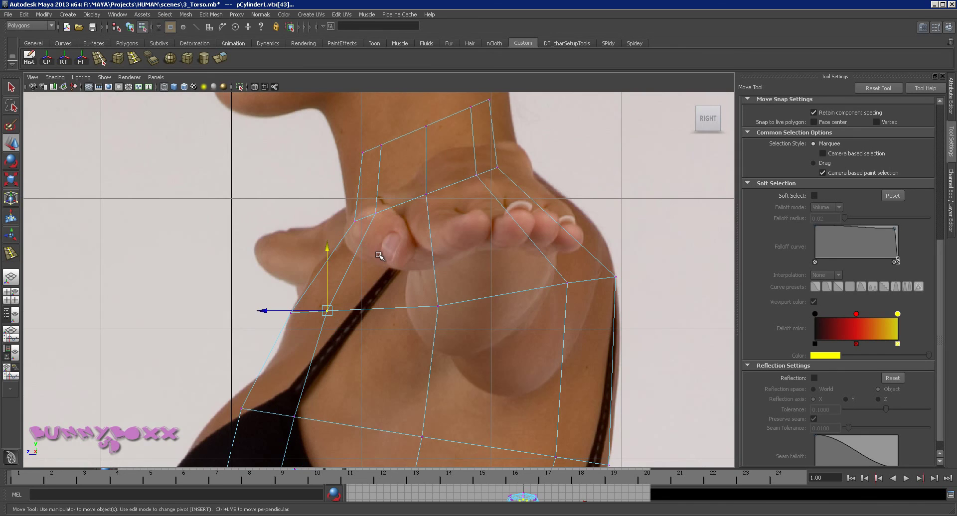
left_click(354, 221)
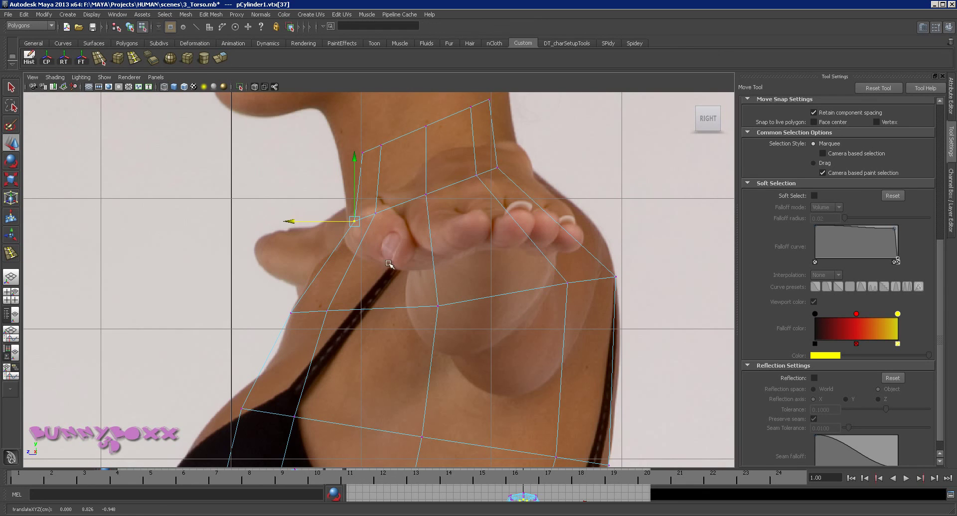
middle_click_drag(407, 243, 357, 316, "alt")
middle_click_drag(580, 353, 542, 349, "alt")
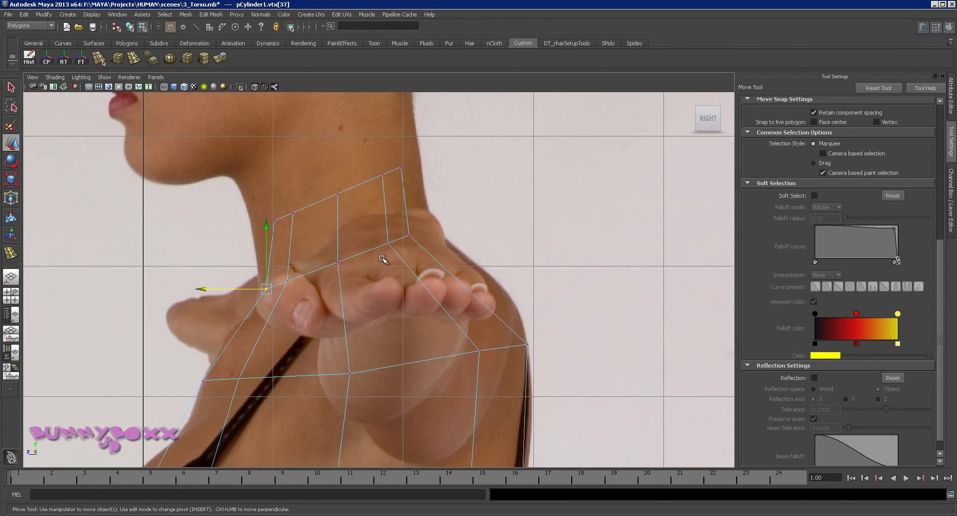
key("space")
key("space")
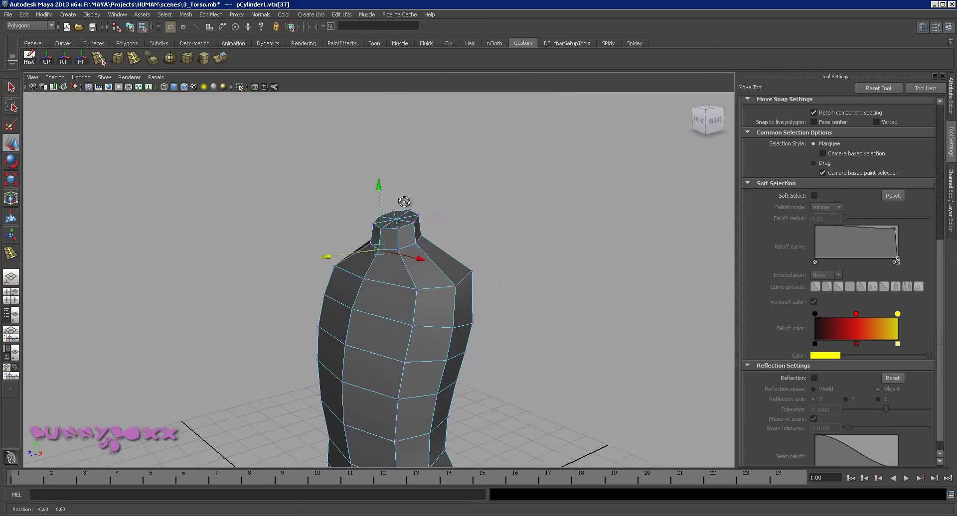
left_click_drag(403, 201, 551, 260, "alt")
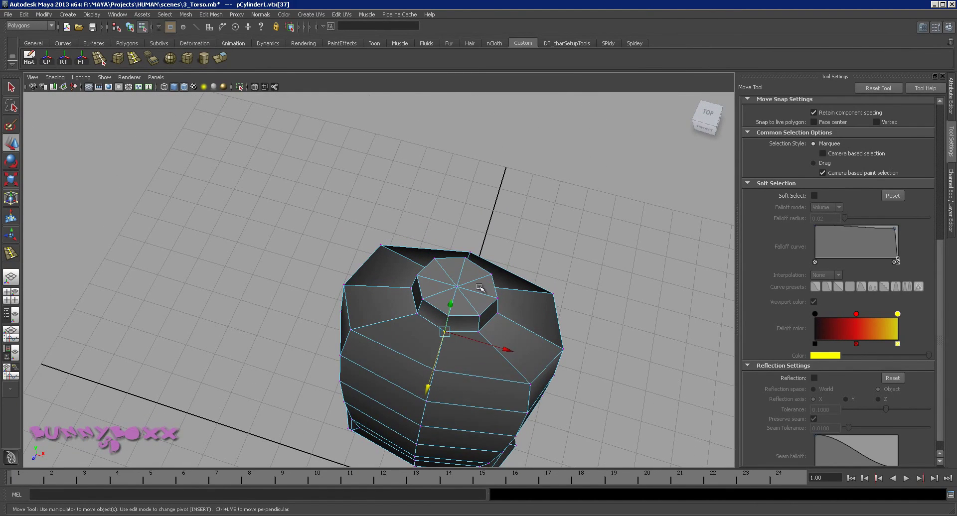
Step: Paint-select the faces of the neck's top cap and the torso's bottom cap
right_click_drag(479, 288, 480, 310)
left_click(10, 124)
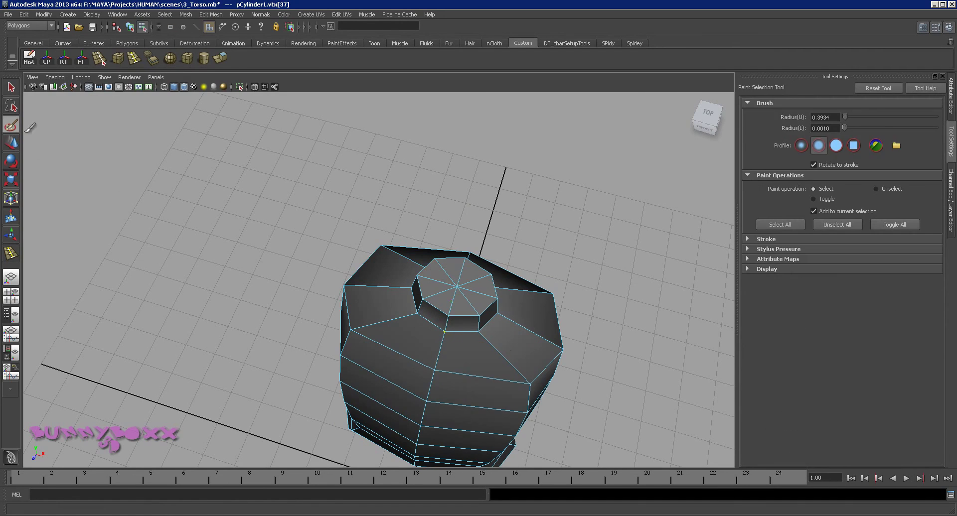
mouse_move(435, 275)
left_mouse_down()
mouse_move(466, 277)
mouse_move(478, 303)
mouse_move(401, 286)
mouse_move(450, 188)
left_mouse_up()
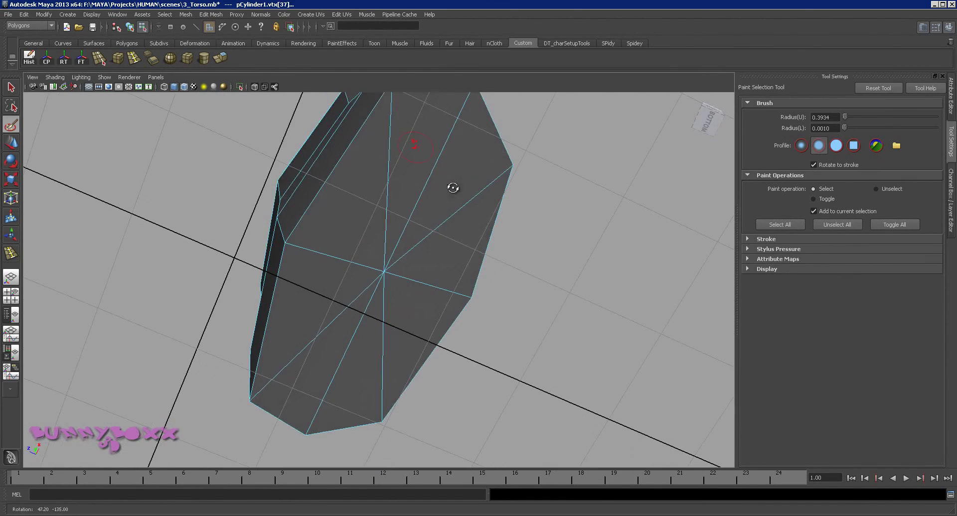
left_click_drag(418, 147, 344, 255)
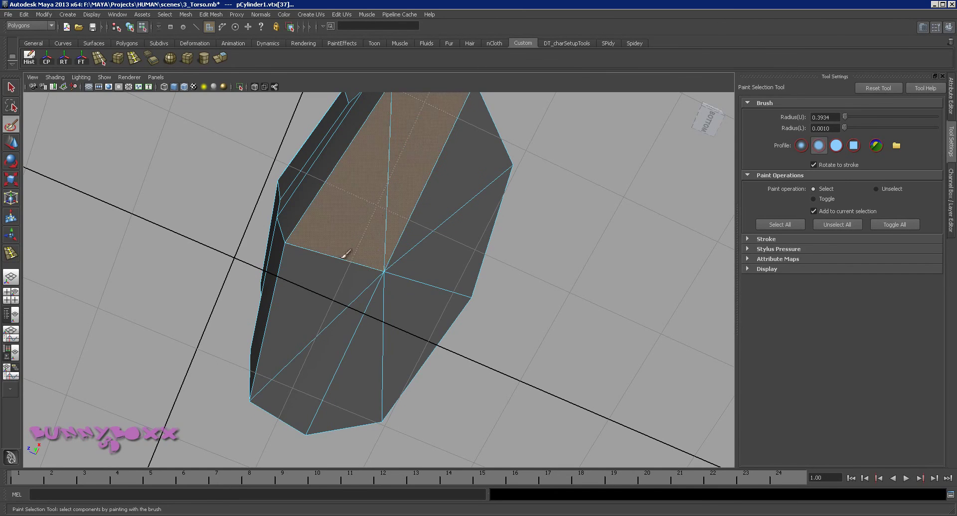
left_click_drag(333, 343, 323, 327)
mouse_move(433, 286)
left_mouse_down()
mouse_move(442, 264)
mouse_move(348, 357)
mouse_move(489, 247)
mouse_move(456, 303)
mouse_move(480, 288)
left_mouse_up()
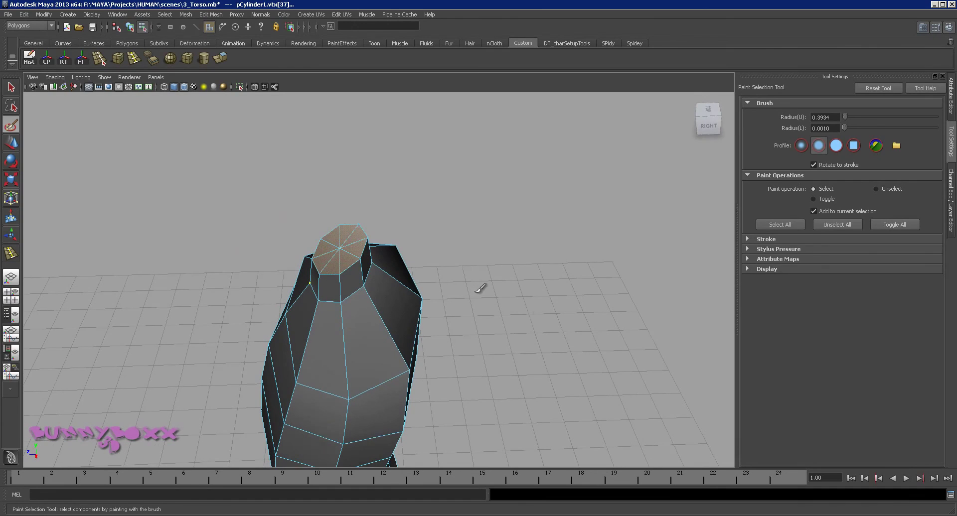
Step: Select the triangular faces of the neck's top cap and delete them, leaving the neck open
key("Delete")
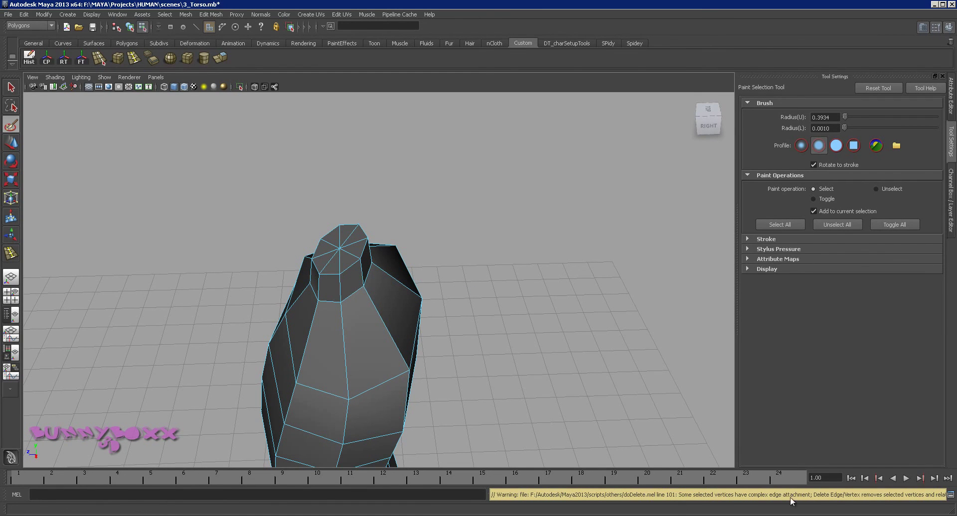
mouse_move(364, 271)
right_mouse_down()
mouse_move(378, 276)
mouse_move(381, 258)
mouse_move(352, 259)
mouse_move(352, 250)
right_mouse_up()
key("q")
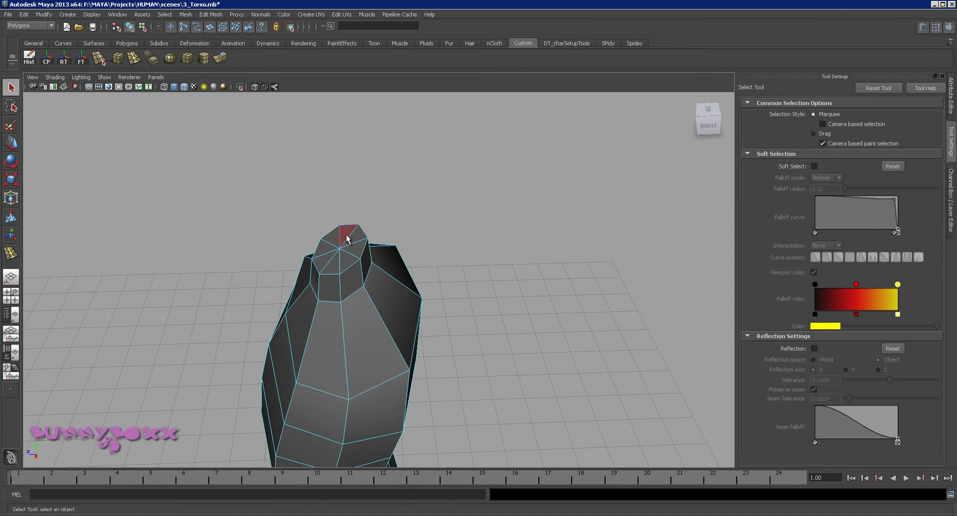
left_click(347, 235)
left_click(355, 237, "shift")
left_click(353, 248, "shift")
left_click(347, 261, "shift")
left_click(333, 265, "shift")
left_click(325, 261, "shift")
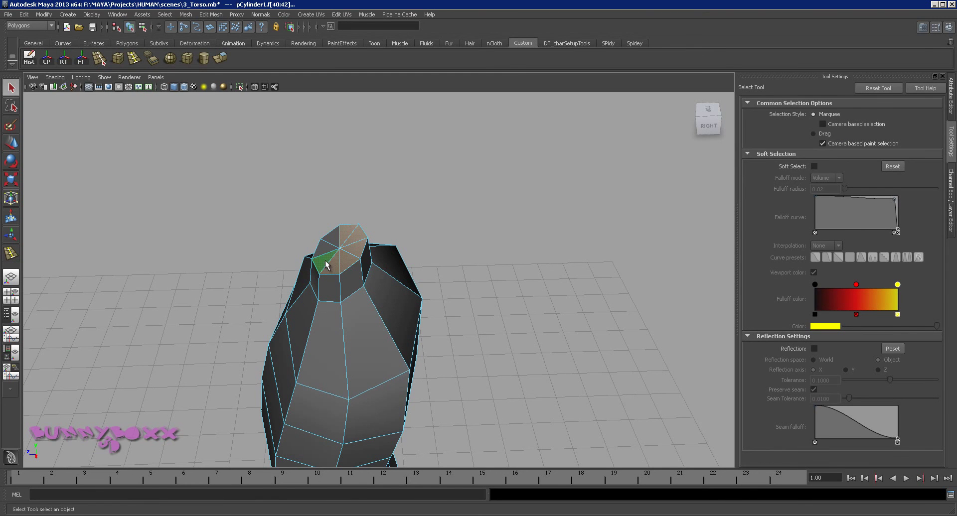
left_click(324, 254, "shift")
key("Delete")
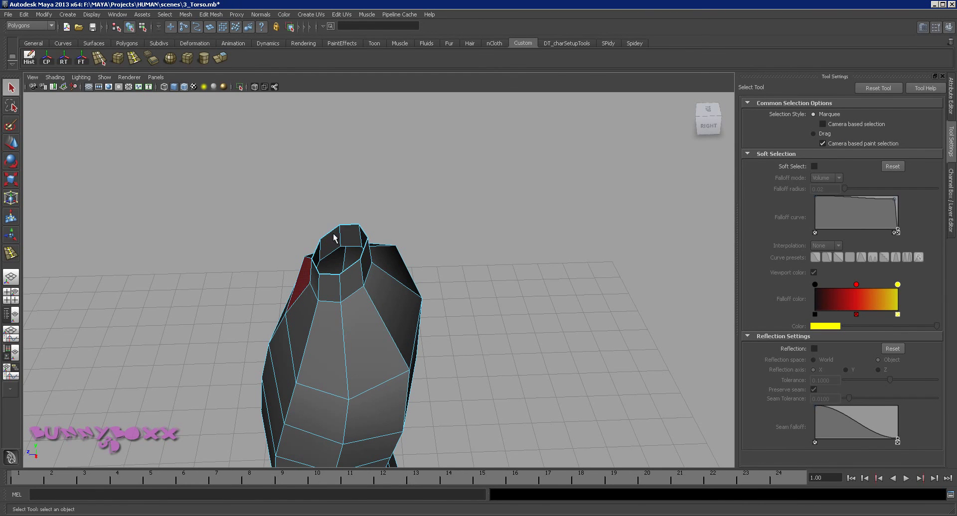
Step: Select all triangular faces of the torso's bottom cap and delete them
left_click_drag(411, 335, 443, 244, "alt")
left_click(442, 244, "shift")
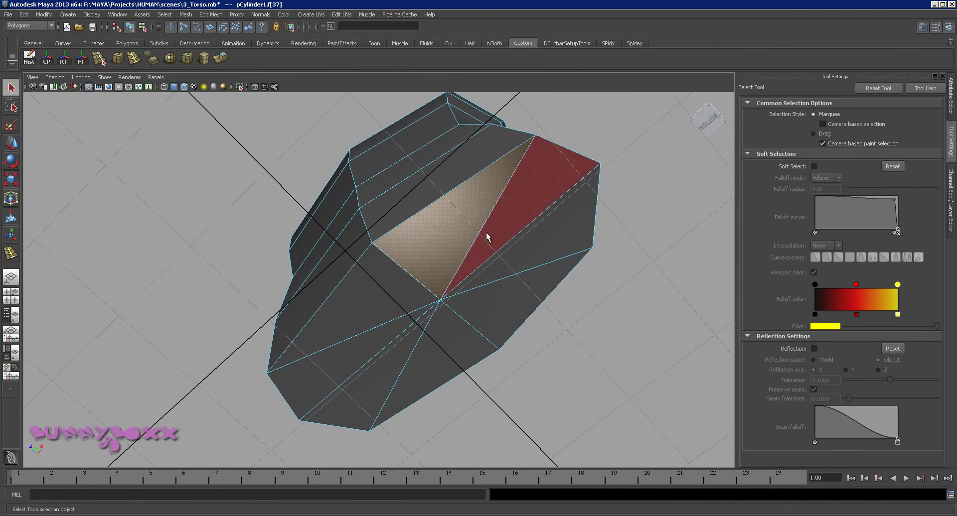
left_click(486, 232, "shift")
left_click(510, 270, "shift")
left_click(446, 328, "shift")
left_click(398, 329, "shift")
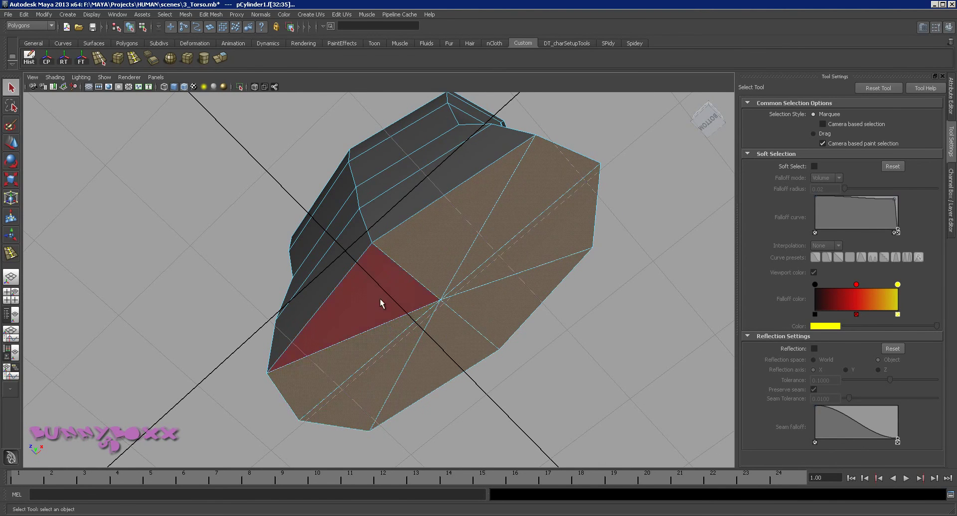
left_click(380, 298, "shift")
key("Delete")
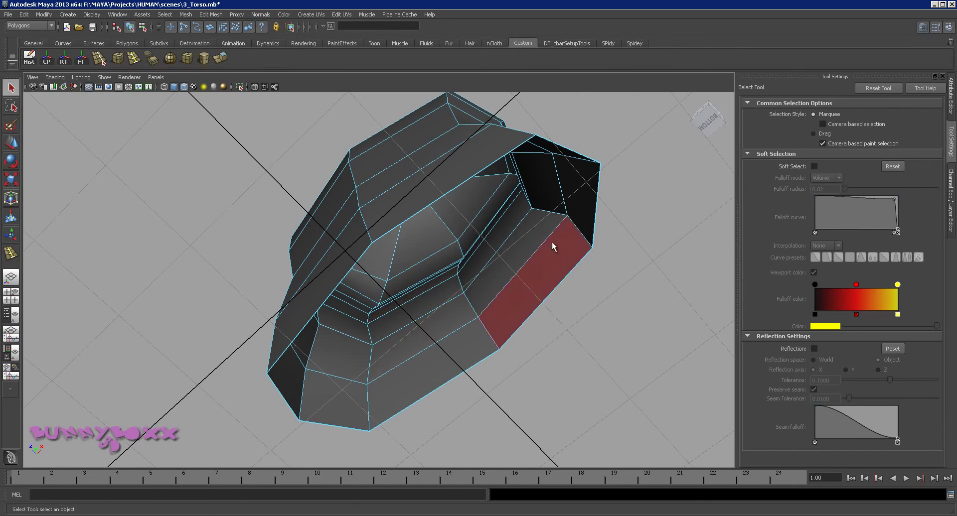
Step: Return to object mode and examine the open torso in smooth preview, then restore the unsmoothed display
left_click_drag(552, 241, 456, 273, "alt")
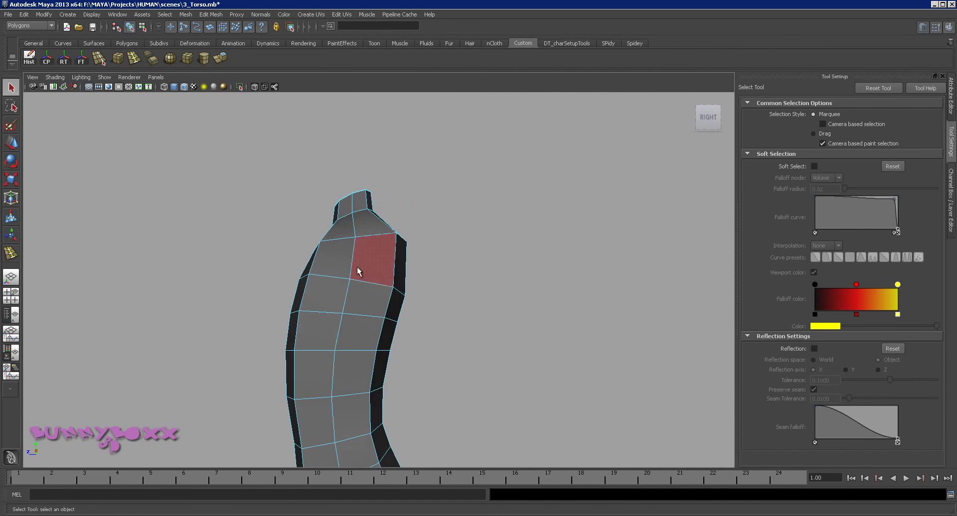
right_click_drag(358, 271, 379, 234)
left_click_drag(379, 234, 427, 277, "alt")
left_click(411, 307)
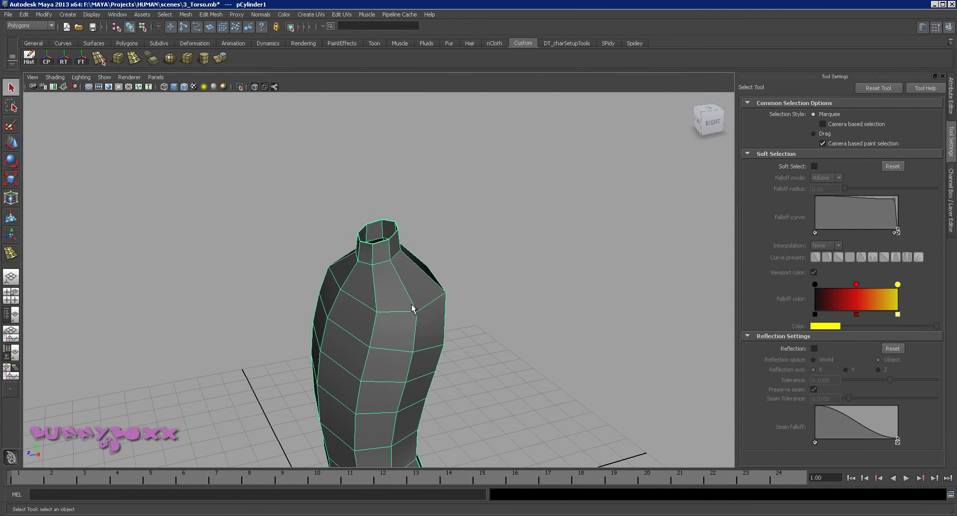
key("3")
left_click(491, 277)
mouse_move(430, 298)
left_mouse_down("alt")
mouse_move(508, 278)
mouse_move(457, 278)
mouse_move(426, 299)
mouse_move(418, 289)
left_mouse_up("alt")
middle_click_drag(419, 289, 404, 269, "alt")
scroll(402, 271, "up", 5)
left_click_drag(383, 261, 454, 304, "alt")
left_click(451, 254)
key("1")
Step: In the side view, raise the middle vertex of the shoulder-level ring very slightly
key("space")
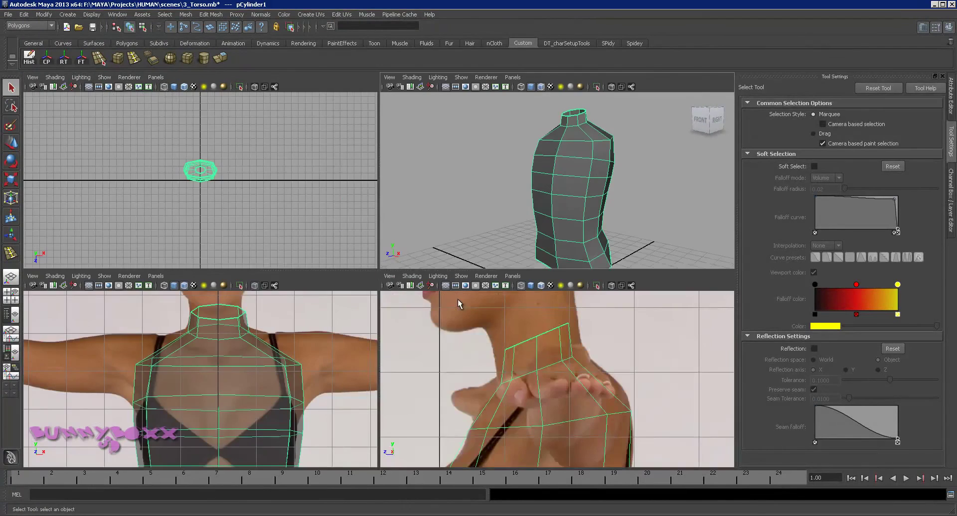
key("space")
scroll(399, 294, "down", 10)
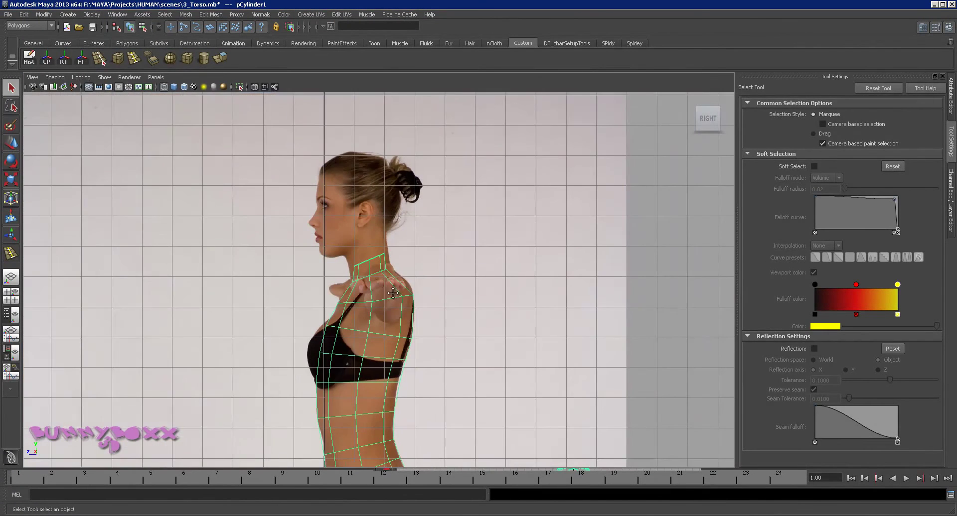
middle_click_drag(389, 318, 407, 229, "alt")
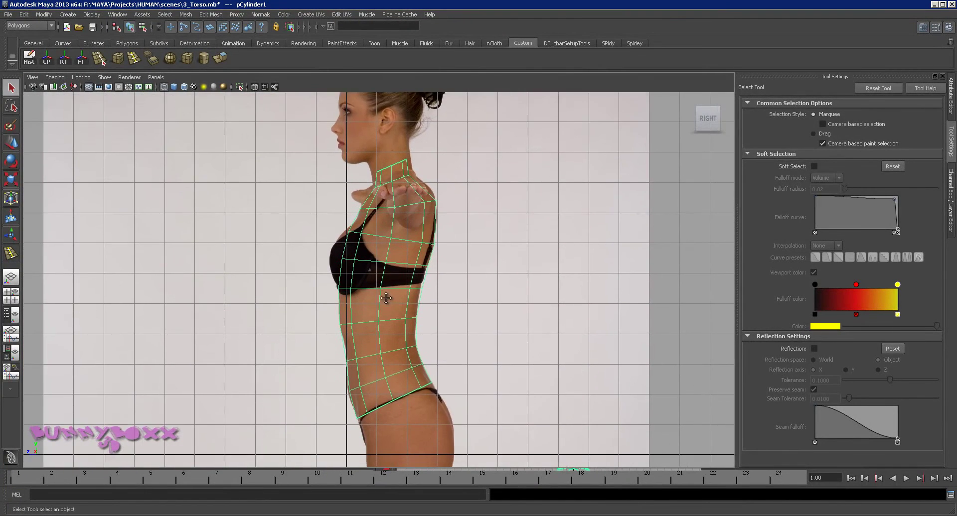
middle_click_drag(387, 300, 462, 246, "alt")
scroll(462, 245, "up", 5)
middle_click_drag(524, 226, 451, 298, "alt")
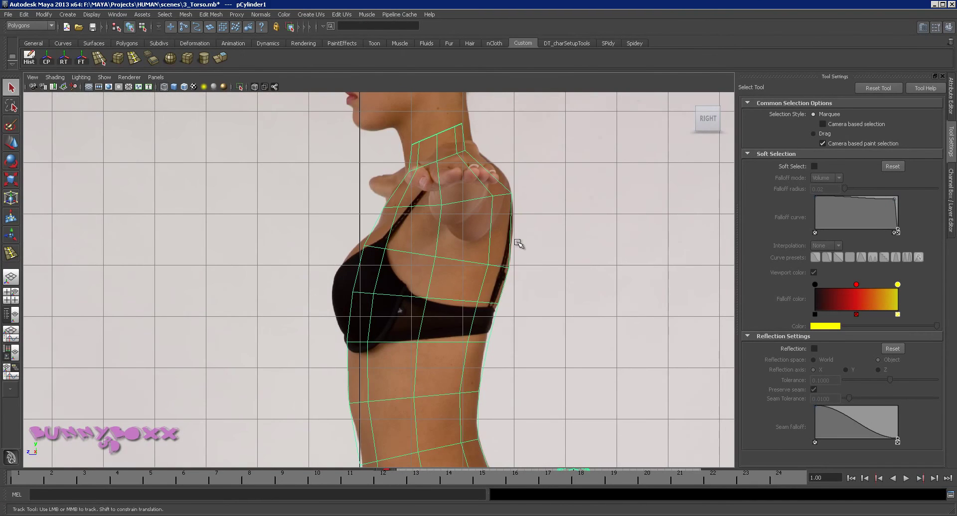
middle_click_drag(516, 244, 448, 311, "alt")
scroll(447, 311, "up", 2)
right_click_drag(377, 265, 353, 262)
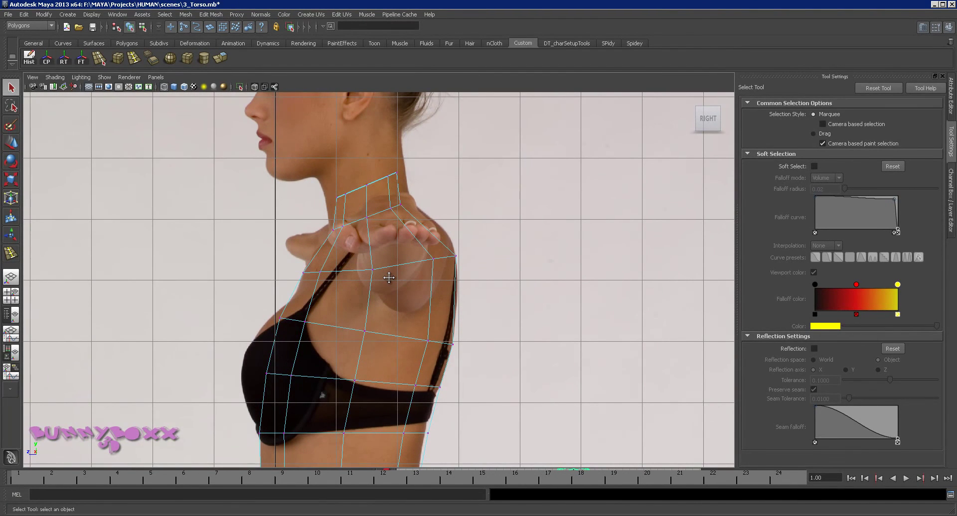
left_click(372, 270)
key("w")
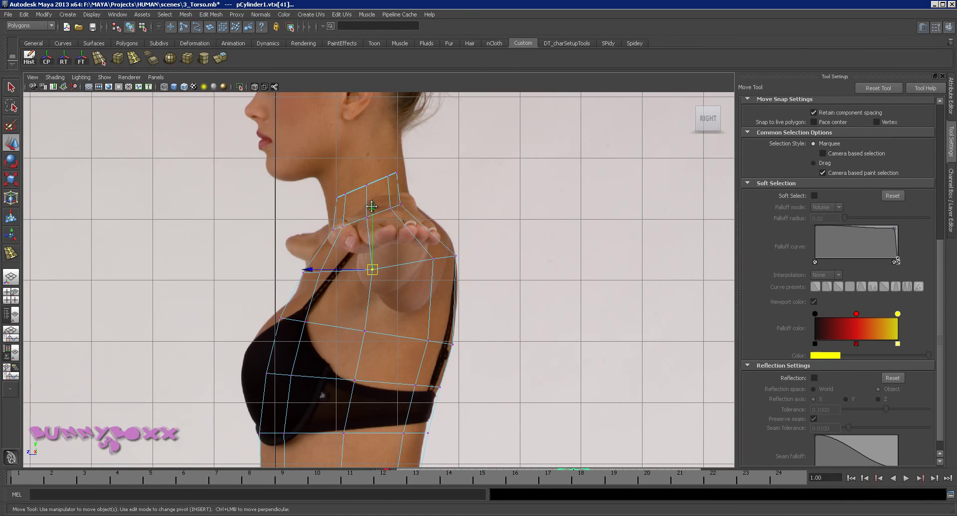
left_click_drag(371, 206, 371, 205)
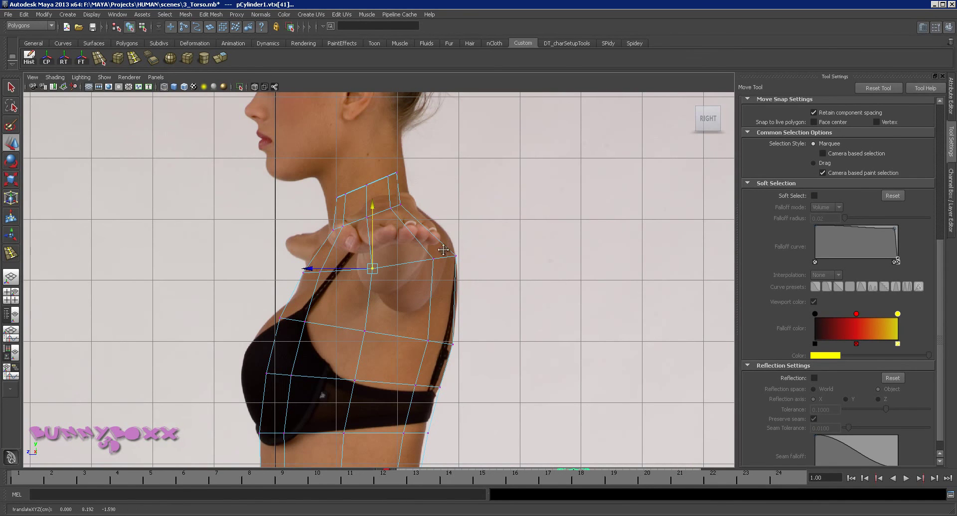
Step: Raise the rear vertices of the shoulder-level ring slightly toward the upper back outline, and nudge the inner ones separately
middle_click_drag(480, 218, 467, 240, "alt")
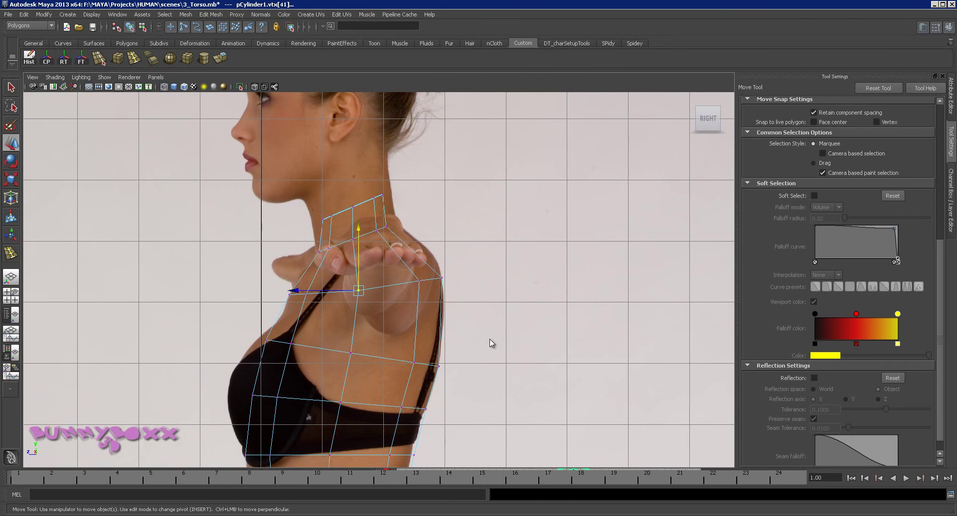
right_click_drag(451, 247, 445, 279, "alt")
left_click_drag(471, 297, 417, 323)
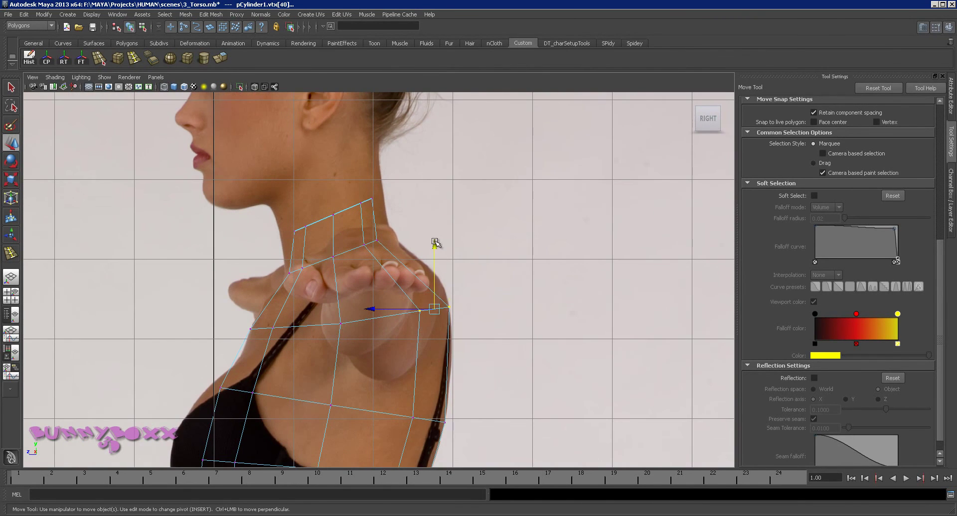
left_click_drag(434, 244, 431, 236)
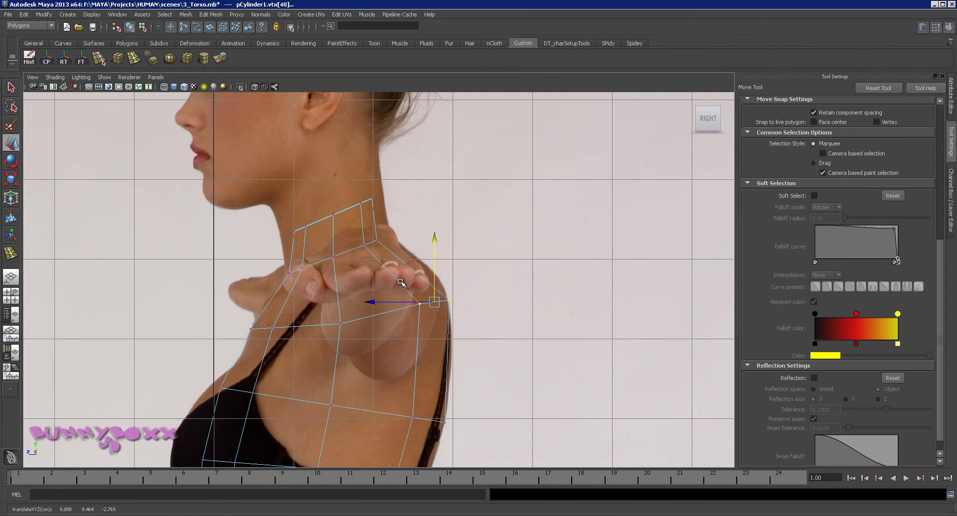
left_click(419, 303)
middle_click_drag(419, 239, 433, 242)
Step: Scale the neck's base vertex ring up slightly and shift it toward the back to match the side reference
scroll(437, 243, "up", 2)
left_click_drag(403, 236, 357, 259)
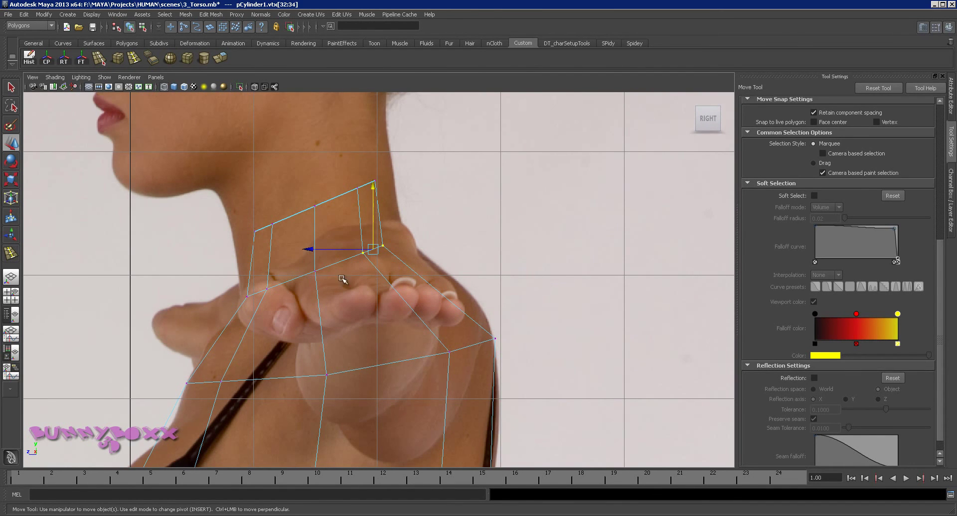
left_click_drag(236, 274, 273, 306, "shift")
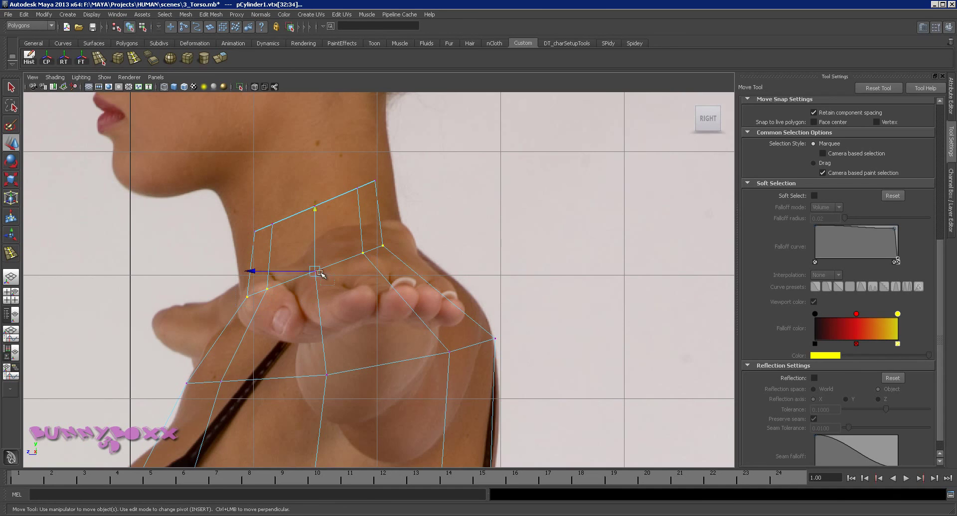
key("e")
key("r")
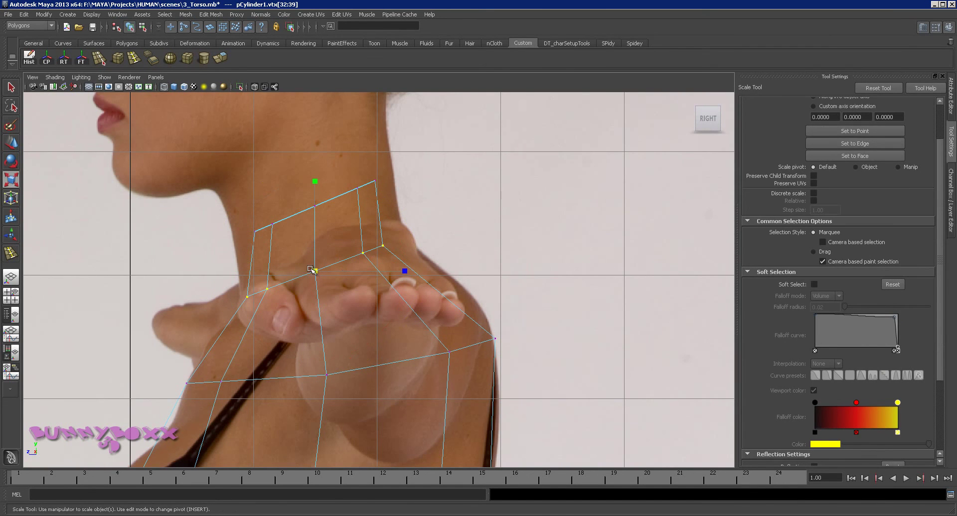
left_click_drag(312, 270, 328, 268)
key("w")
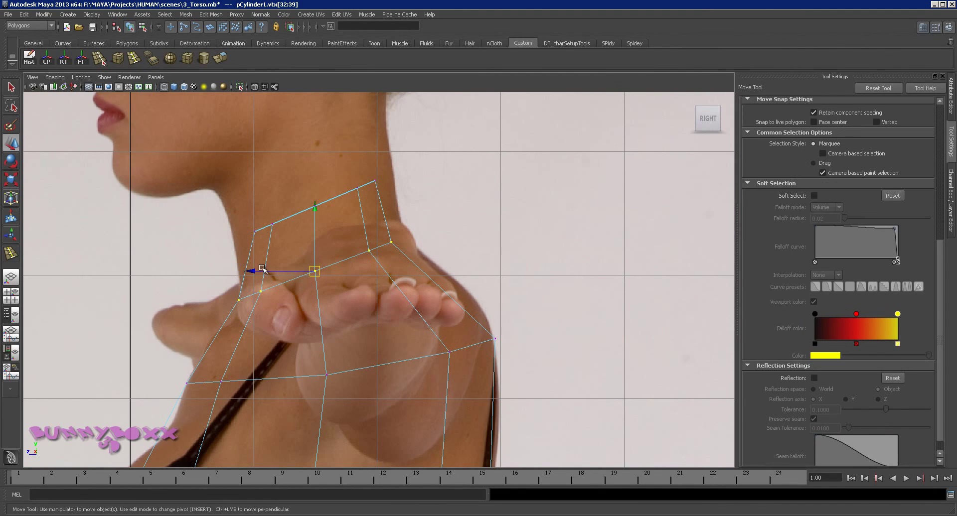
middle_click_drag(249, 269, 258, 269)
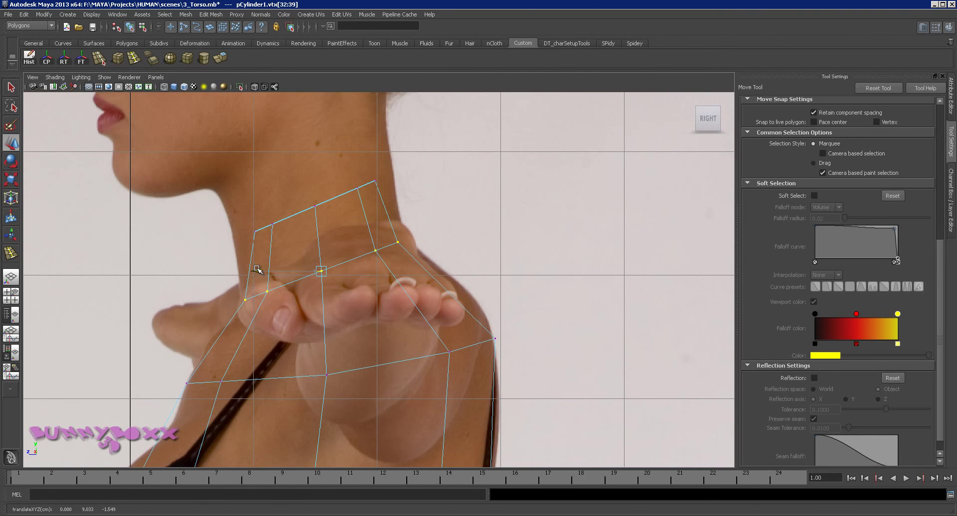
Step: Select the front upper chest vertices and adjust their height slightly against the side reference
middle_click_drag(423, 260, 507, 189, "alt")
left_click_drag(271, 299, 302, 313)
left_click_drag(222, 273, 371, 320)
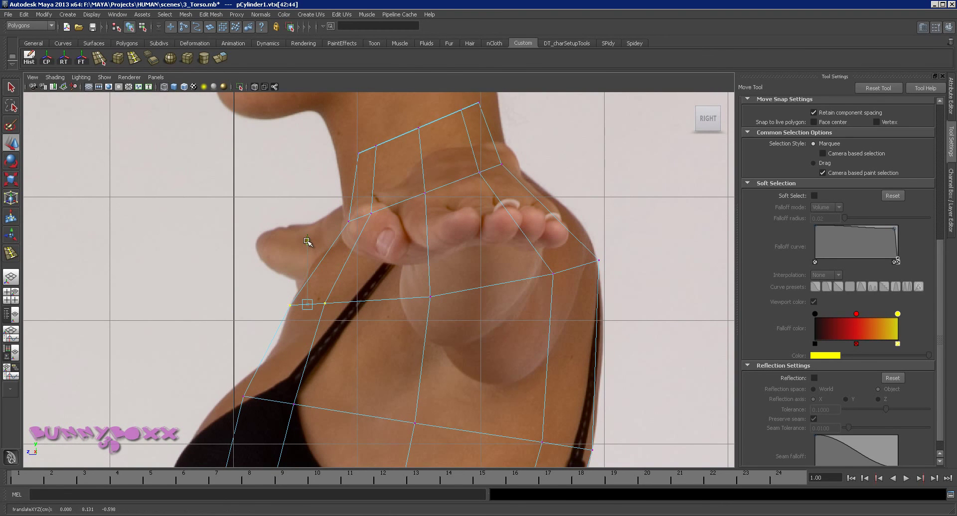
Step: In the front view, select the neck's base vertex ring and scale it down slightly to fit the reference
key("space")
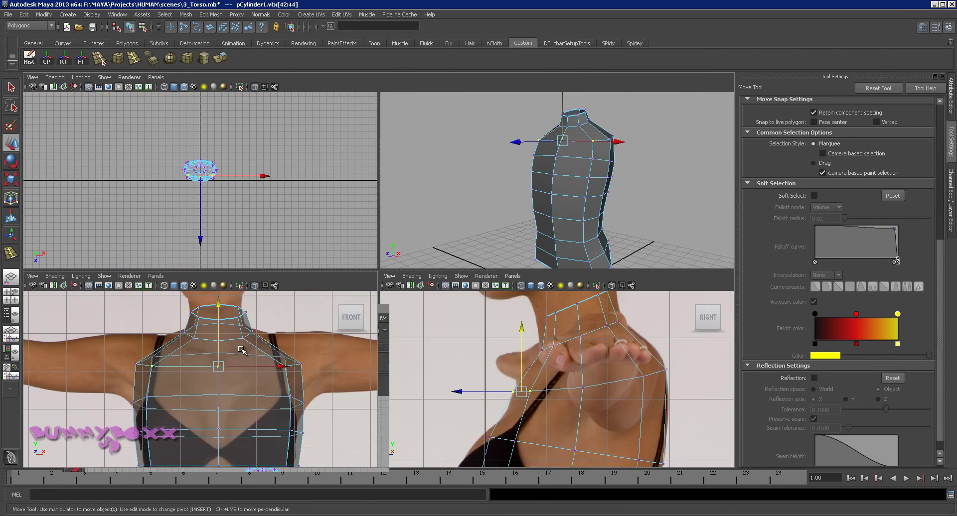
key("space")
middle_click_drag(482, 207, 434, 269, "alt")
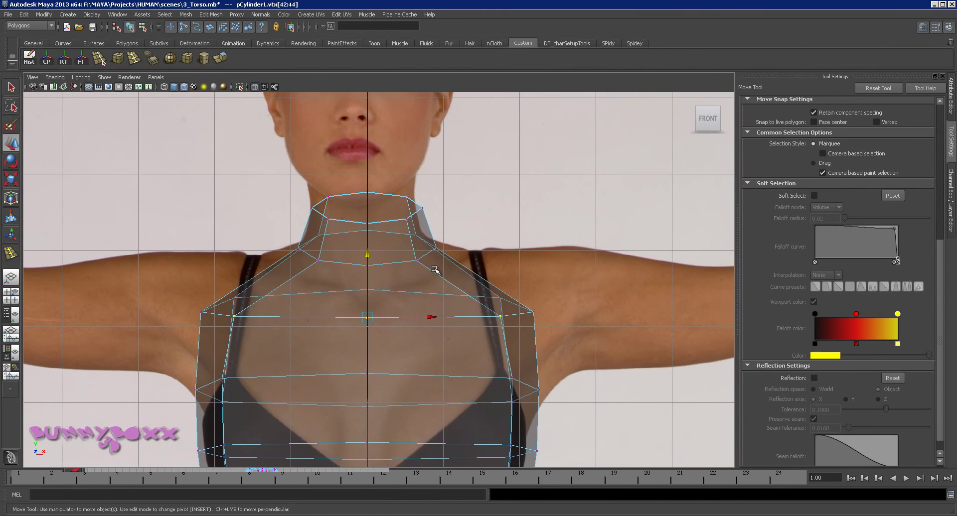
scroll(434, 264, "up", 2)
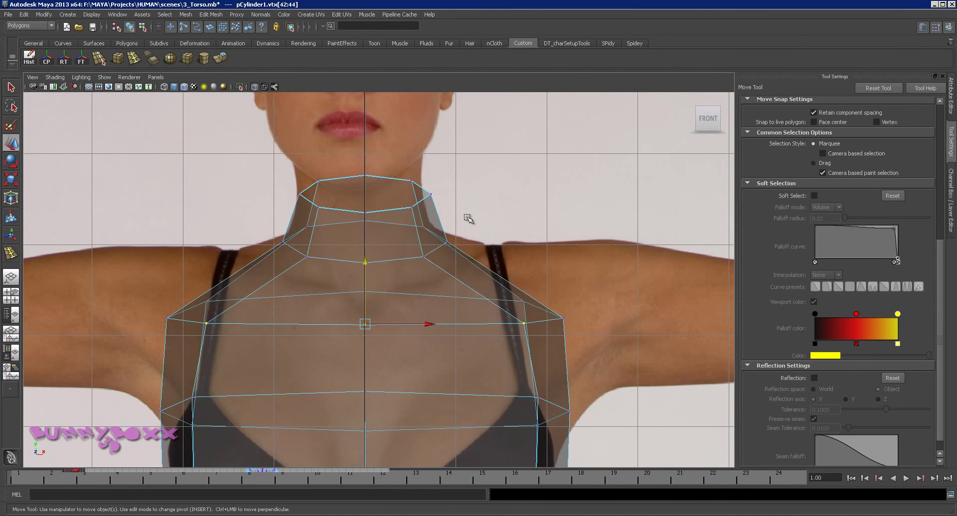
left_click_drag(467, 217, 337, 265)
left_click_drag(277, 285, 280, 284)
middle_click_drag(462, 225, 457, 250, "alt")
scroll(457, 250, "up", 2)
key("r")
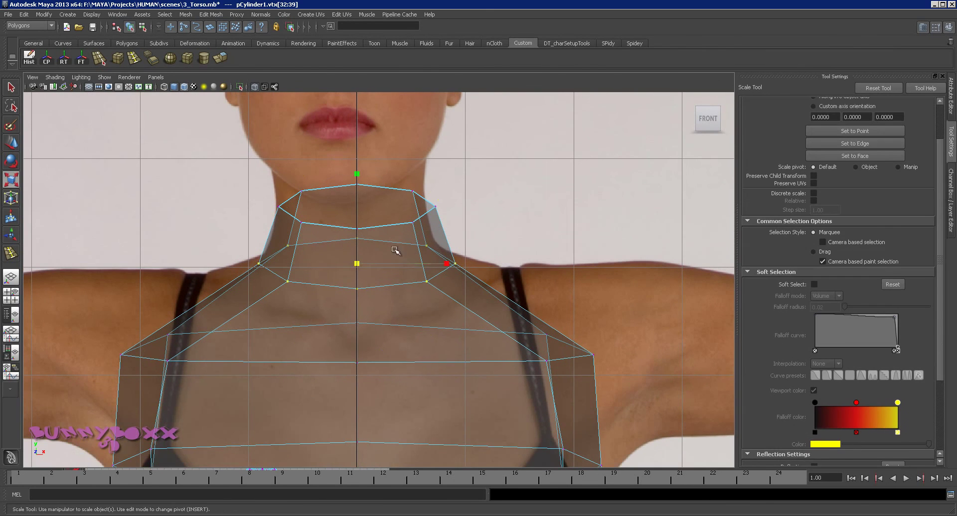
left_click_drag(355, 264, 349, 266)
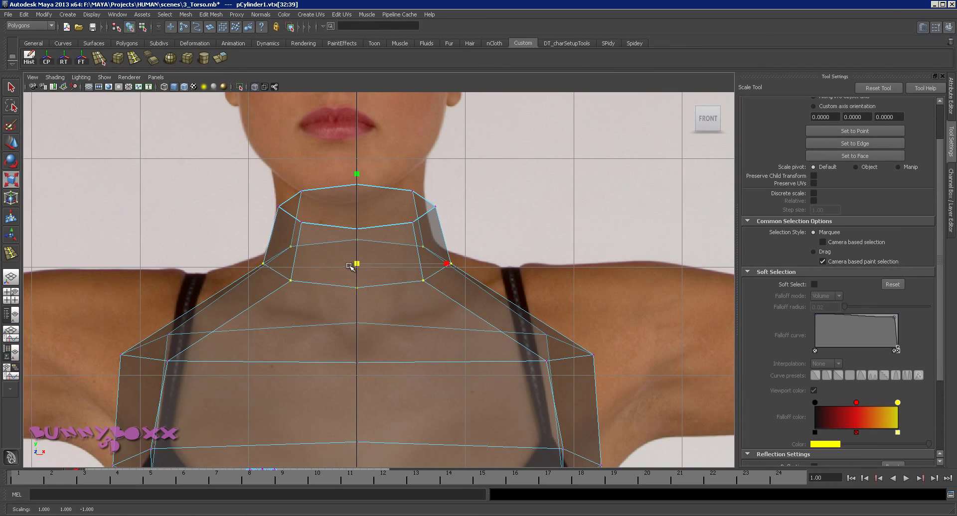
Step: Check the whole torso against the front reference, and examine it deselected in object mode in perspective
middle_click_drag(348, 267, 469, 194, "alt")
middle_click_drag(541, 293, 491, 215, "alt")
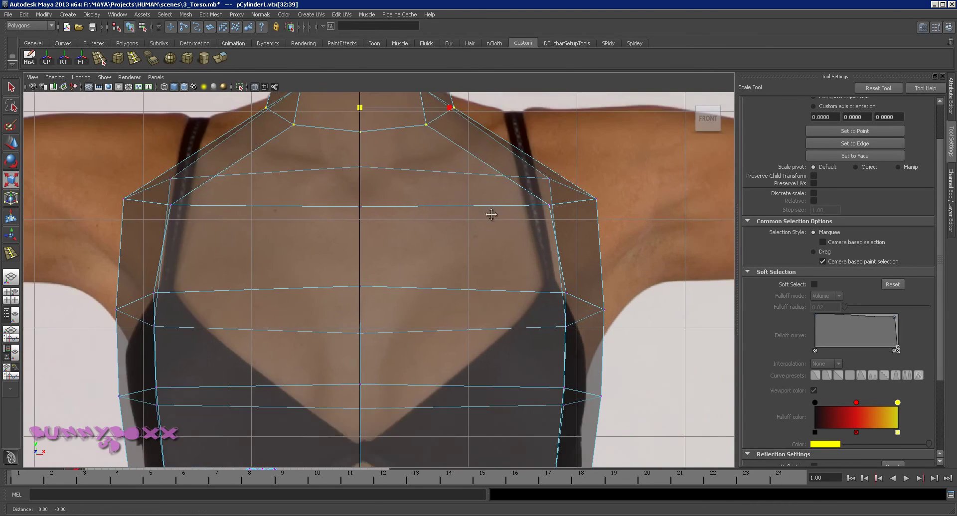
scroll(499, 239, "down", 5)
middle_click_drag(429, 259, 428, 177, "alt")
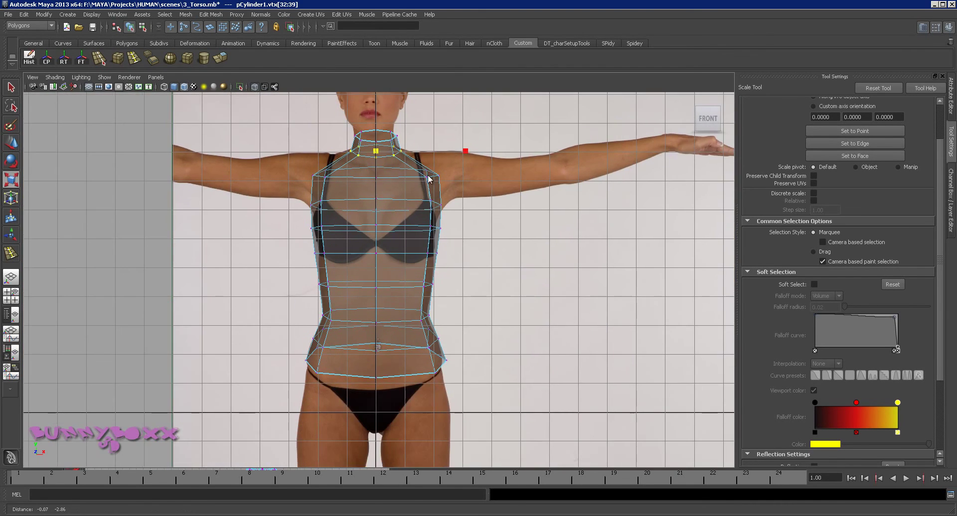
middle_click_drag(422, 247, 437, 201, "alt")
key("space")
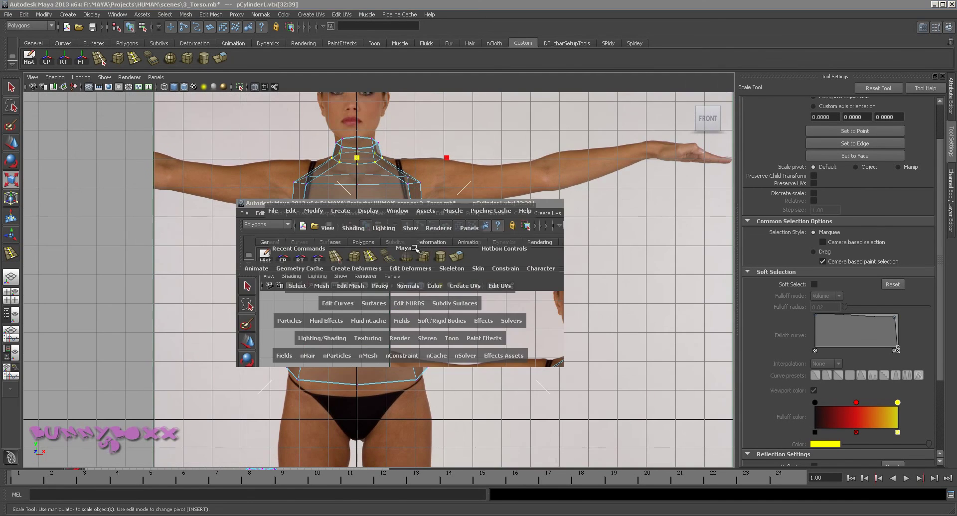
key("space")
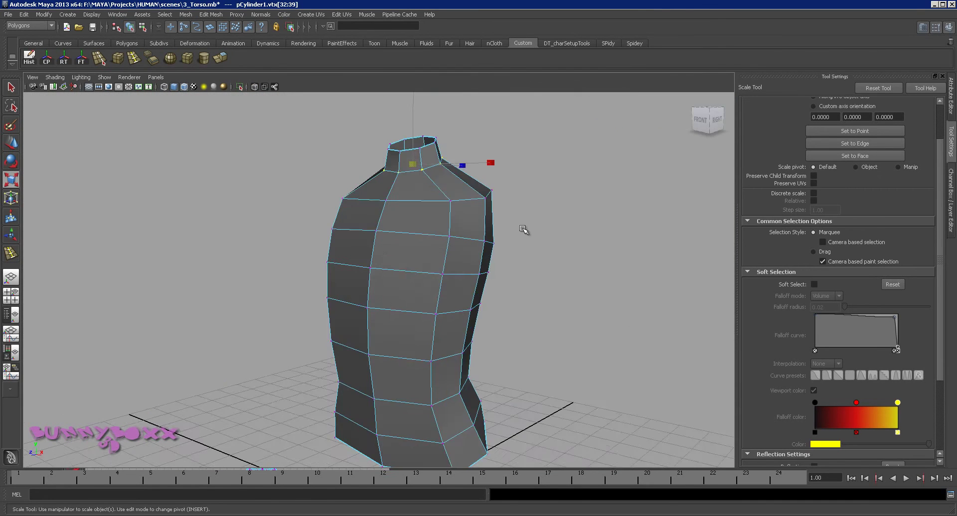
left_click_drag(524, 228, 513, 232, "alt")
right_click_drag(405, 223, 457, 207)
left_click(565, 238)
right_click_drag(566, 238, 549, 229, "alt")
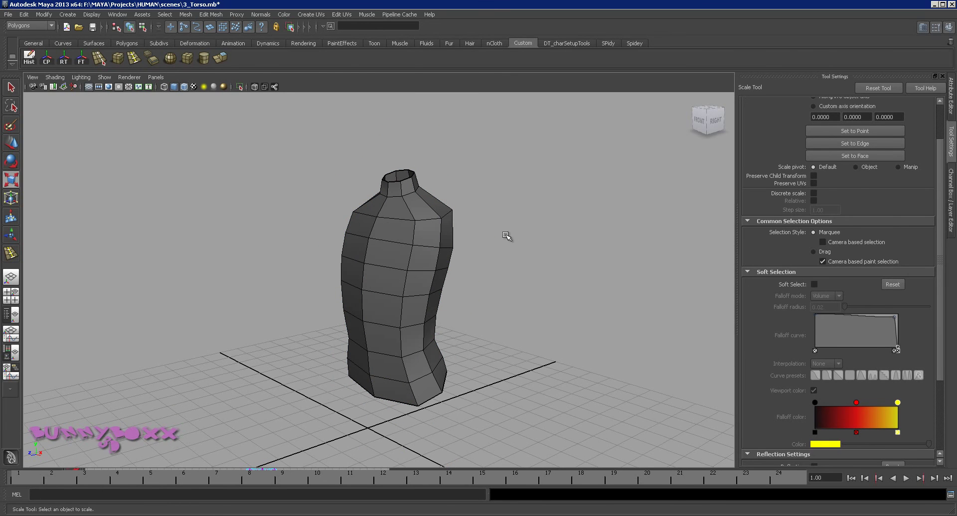
scroll(506, 234, "up", 3)
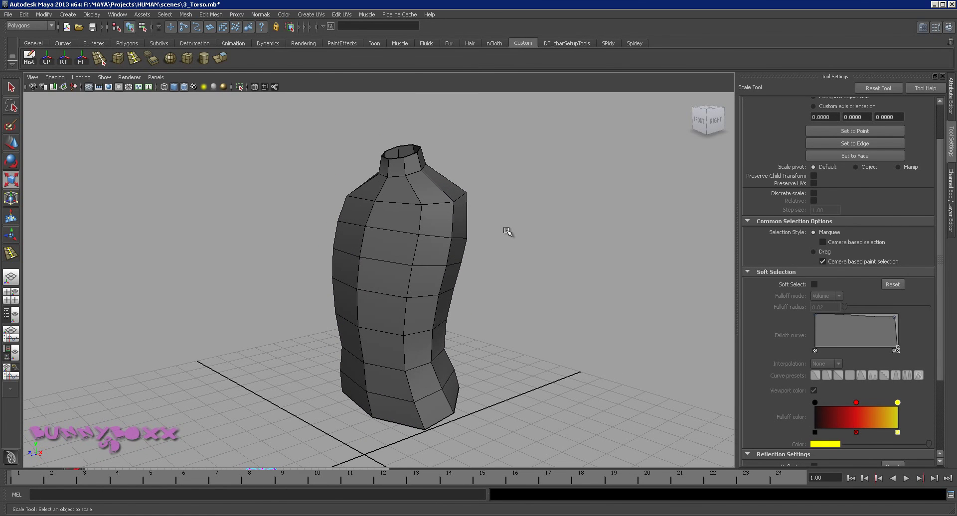